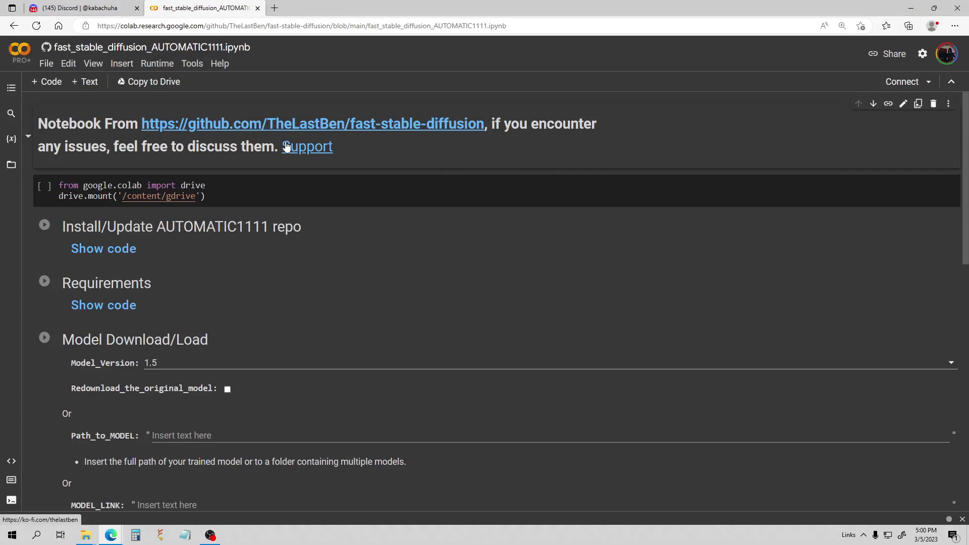
Save a copy of the notebook to Drive, close the original, and prefix the copy's name with 3.5.23
scroll(268, 210, down, 5)
scroll(267, 210, up, 5)
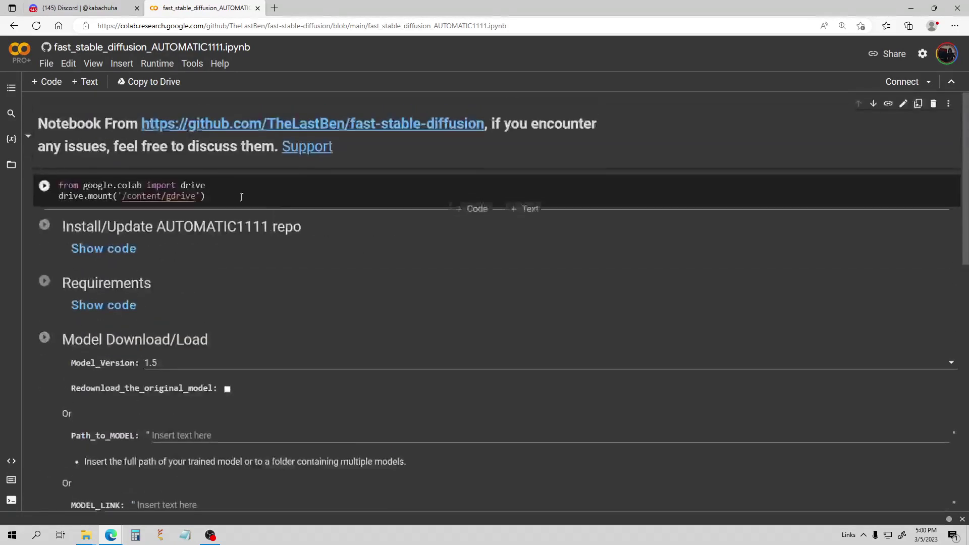
click(149, 84)
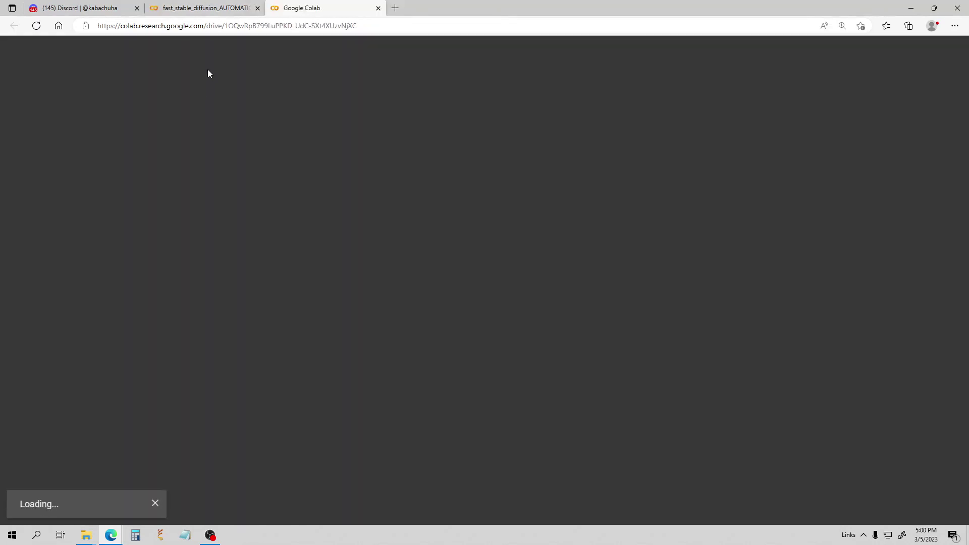
click(258, 8)
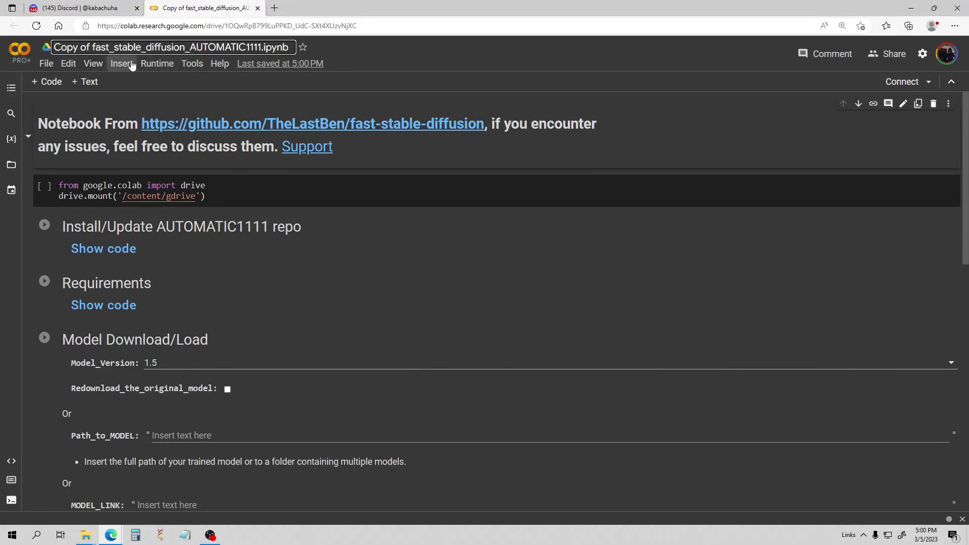
text(3.5.)
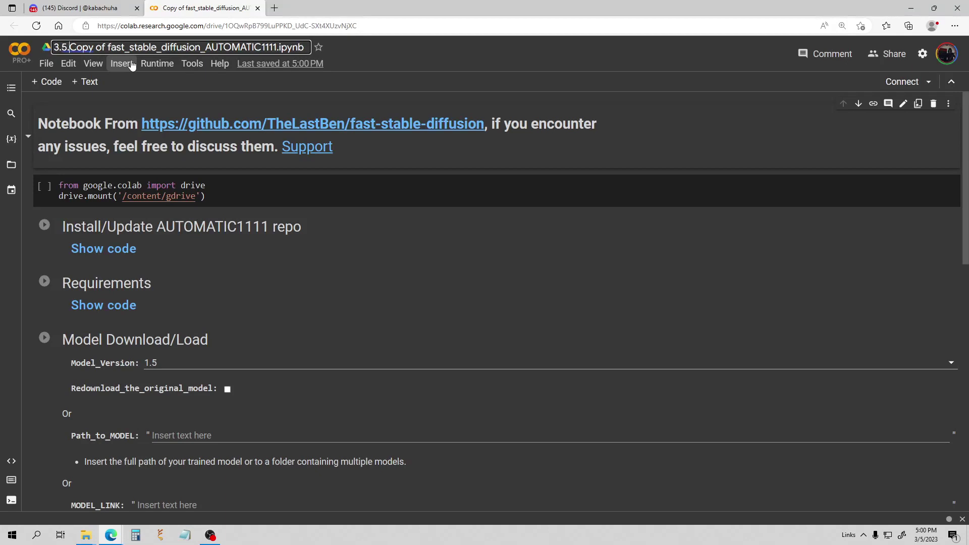
text(23)
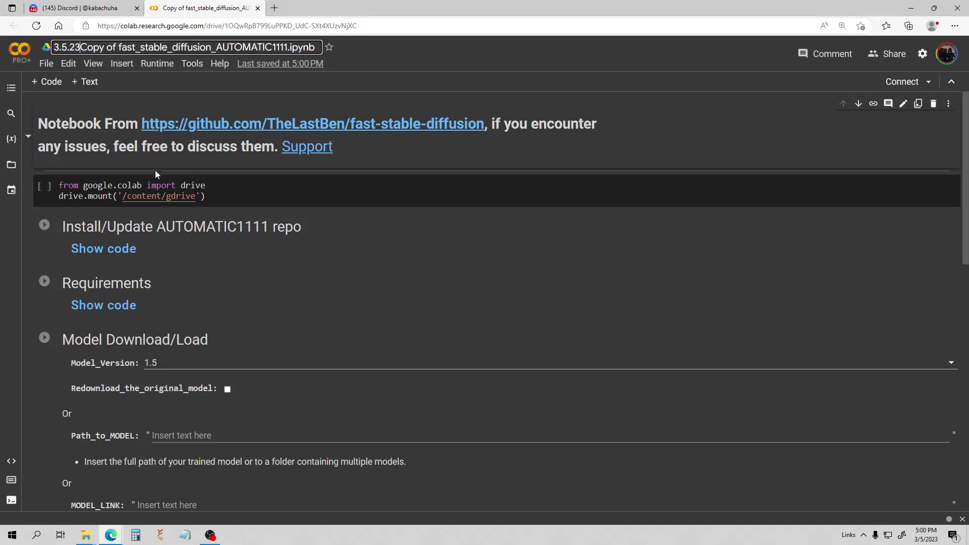
Set the runtime shape to High-RAM in the notebook settings and save them
click(68, 64)
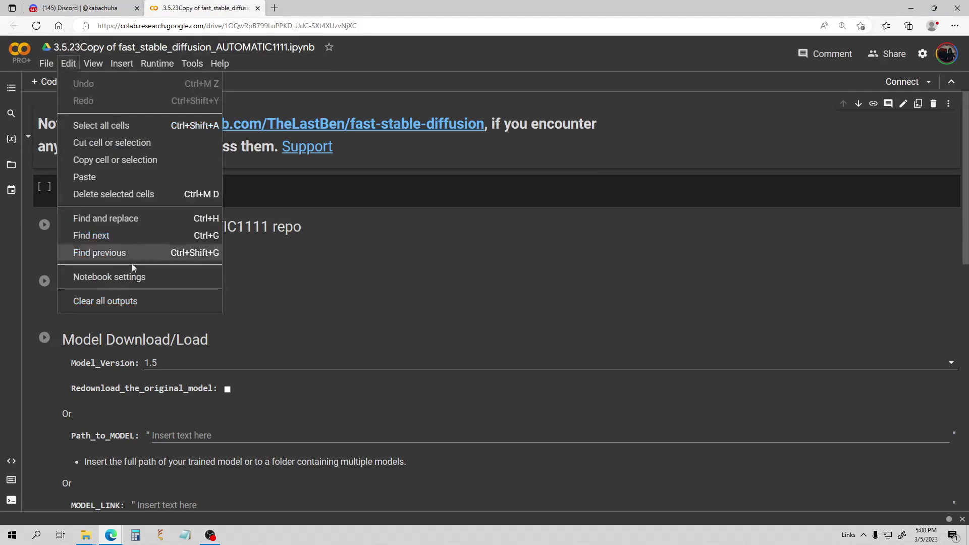
click(132, 276)
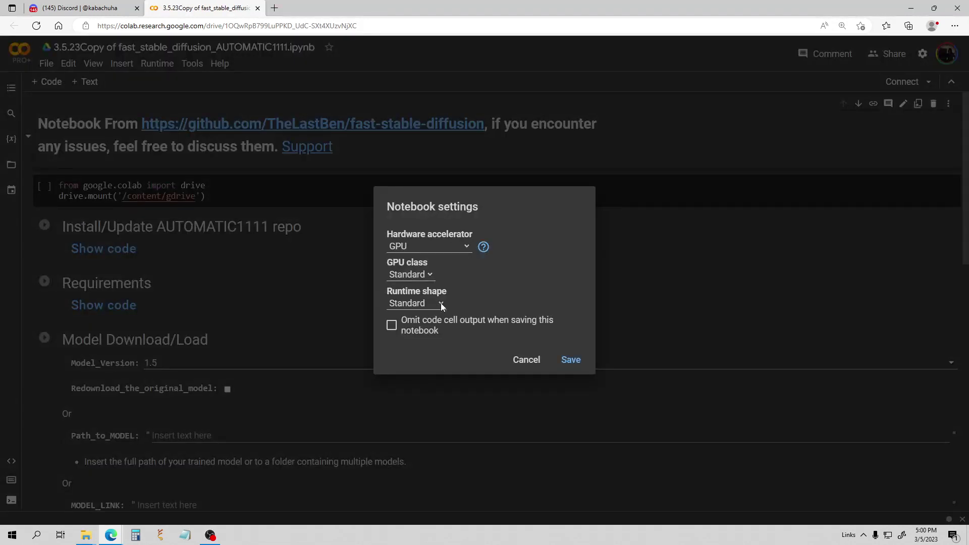
click(441, 303)
click(424, 331)
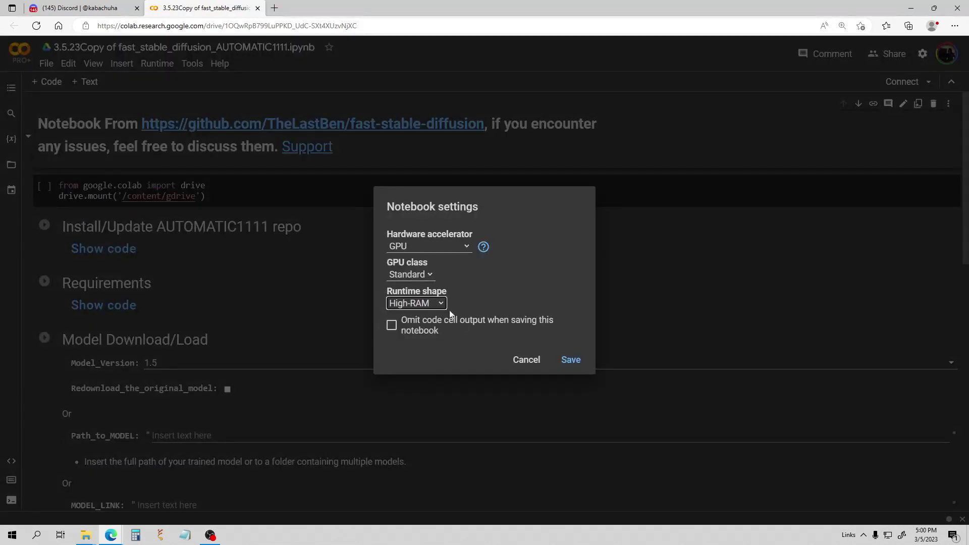
click(569, 360)
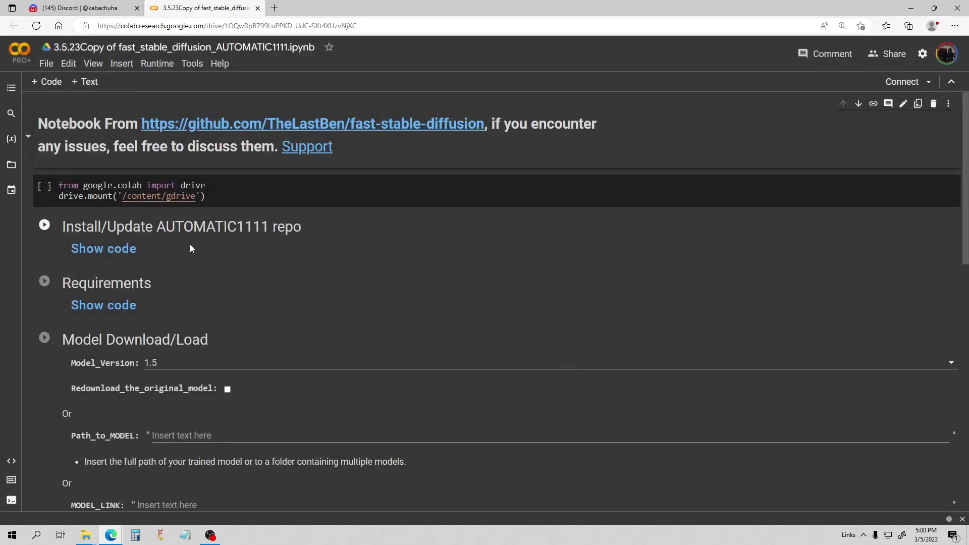
Run the drive.mount cell and permit the notebook to connect to Google Drive
scroll(291, 239, down, 3)
scroll(292, 241, up, 3)
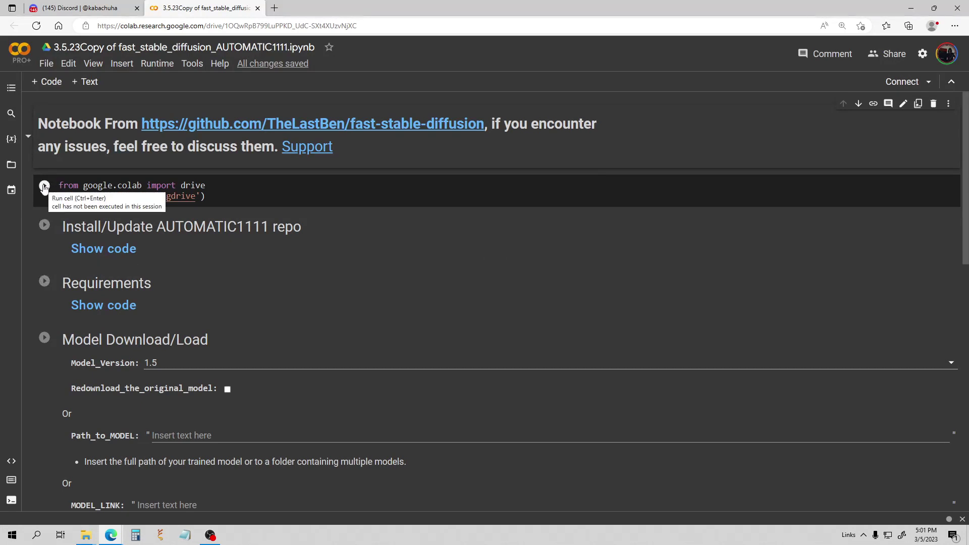
click(45, 187)
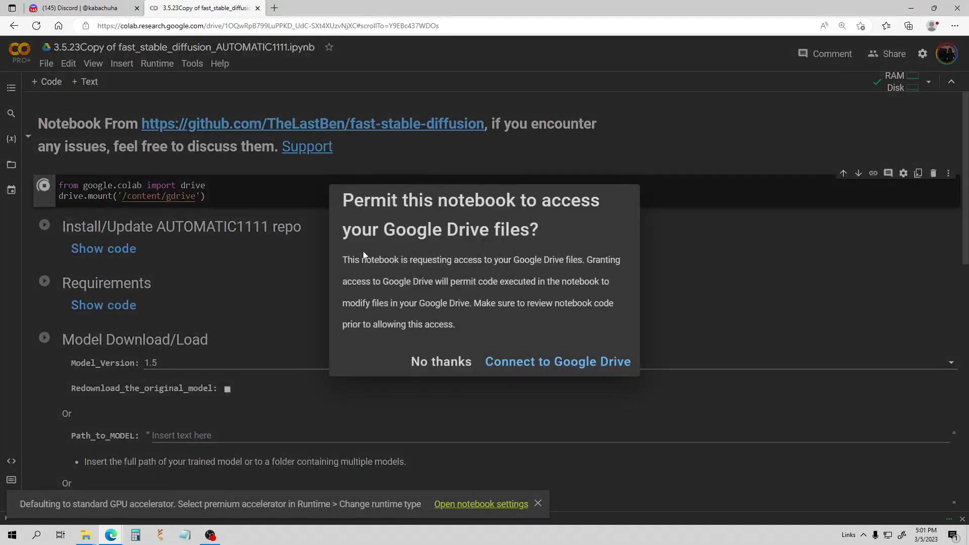
click(556, 361)
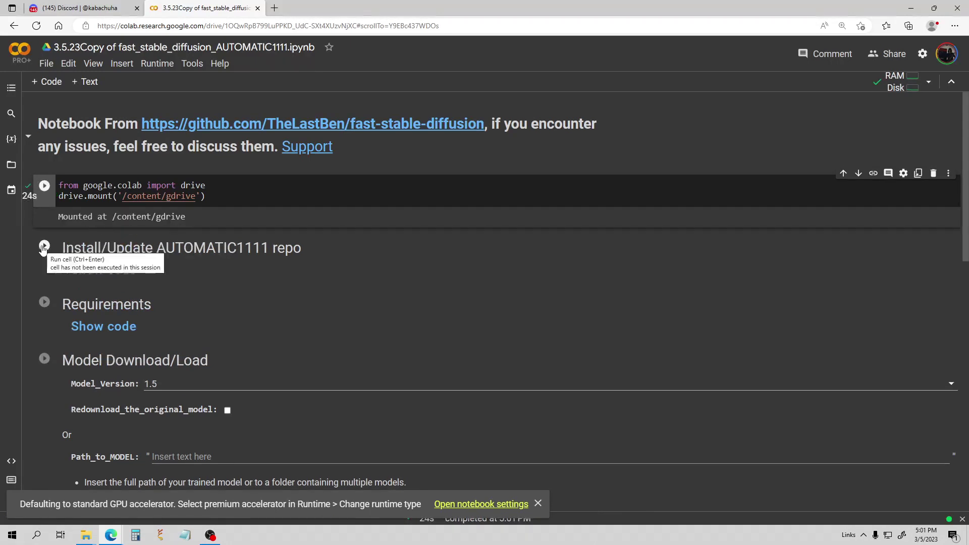
Run the Install/Update AUTOMATIC1111 repo, Requirements, and Model Download/Load cells with their default options
click(43, 248)
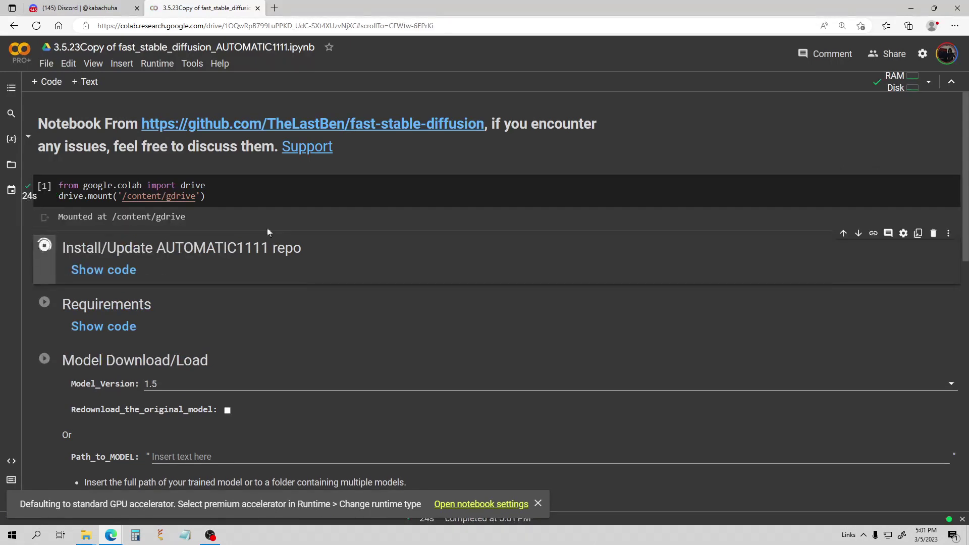
scroll(282, 219, down, 1)
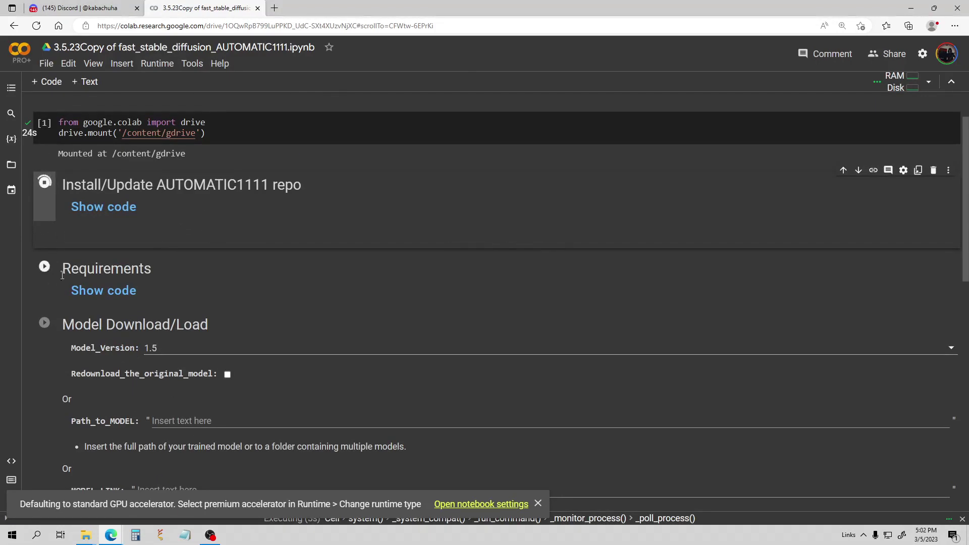
click(44, 269)
scroll(178, 217, down, 2)
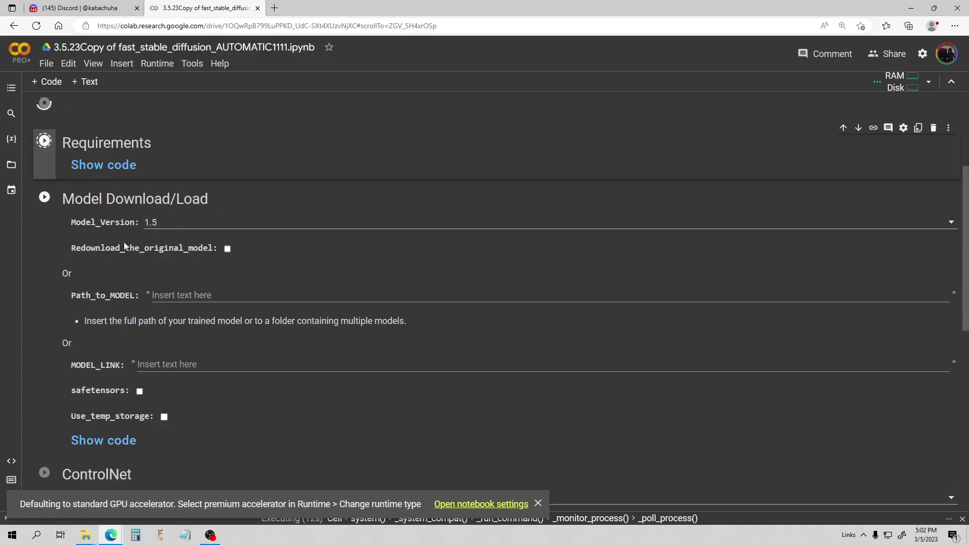
click(44, 197)
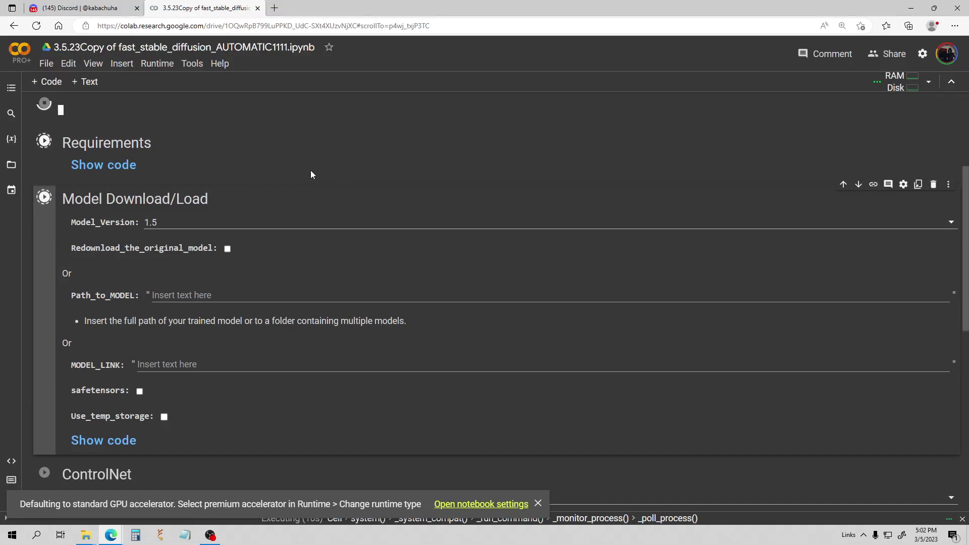
Choose Canny as the ControlNet model and run the ControlNet cell
scroll(311, 171, down, 3)
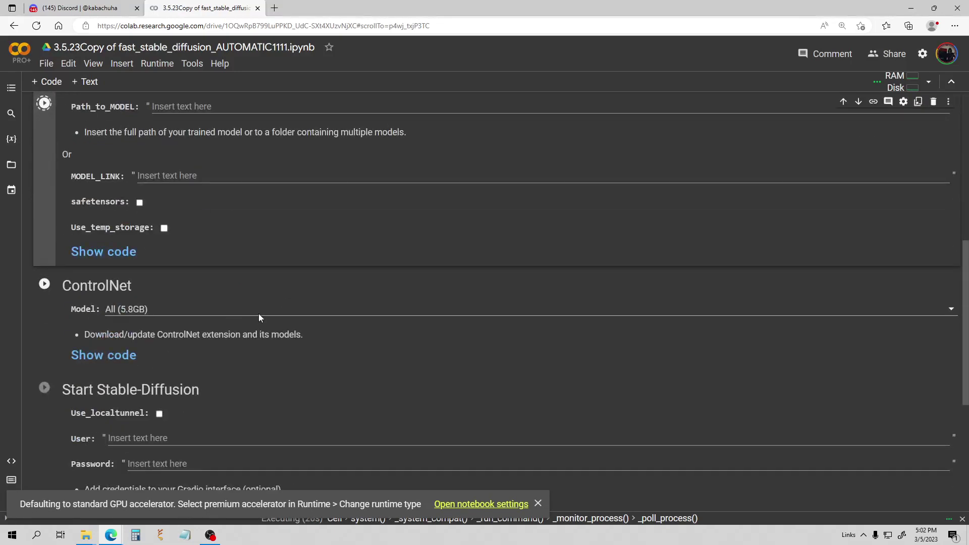
click(221, 311)
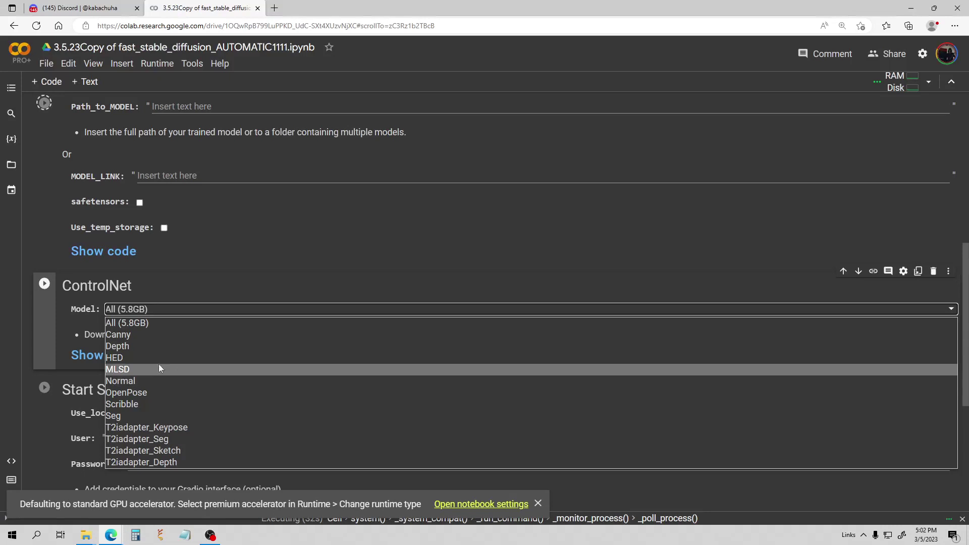
click(141, 335)
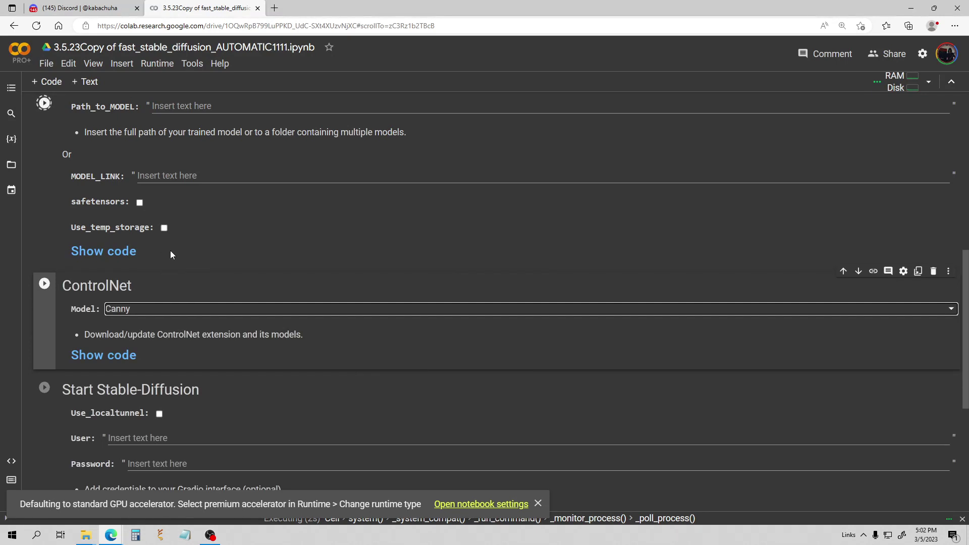
scroll(170, 249, down, 3)
scroll(170, 246, up, 3)
click(44, 284)
Run the Start Stable-Diffusion cell without adding any Gradio credentials
scroll(252, 220, down, 4)
scroll(270, 216, down, 2)
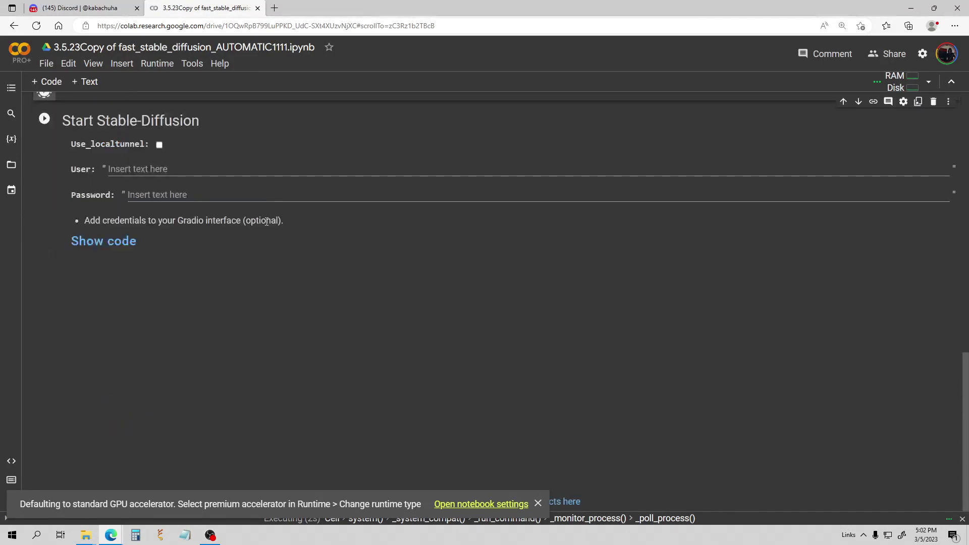
scroll(284, 355, up, 4)
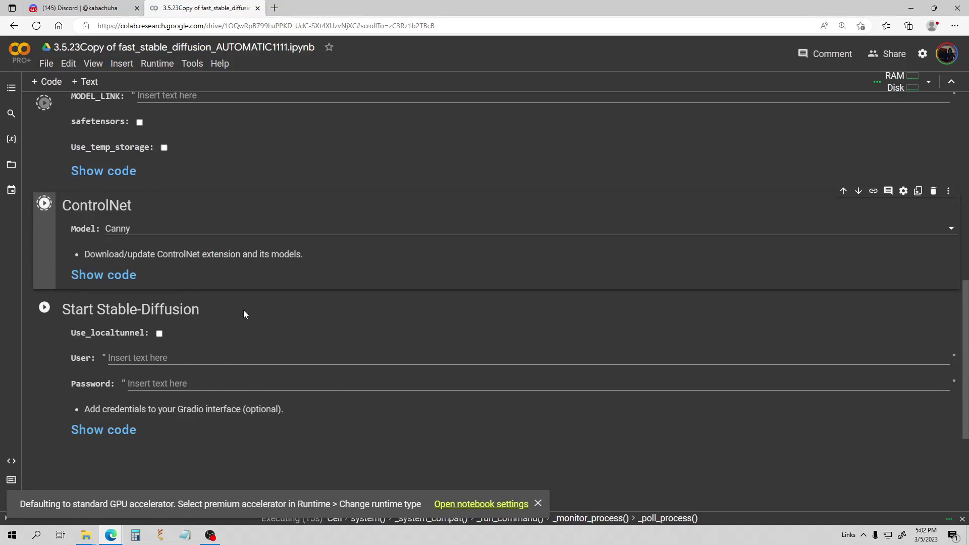
click(45, 308)
scroll(265, 222, down, 1)
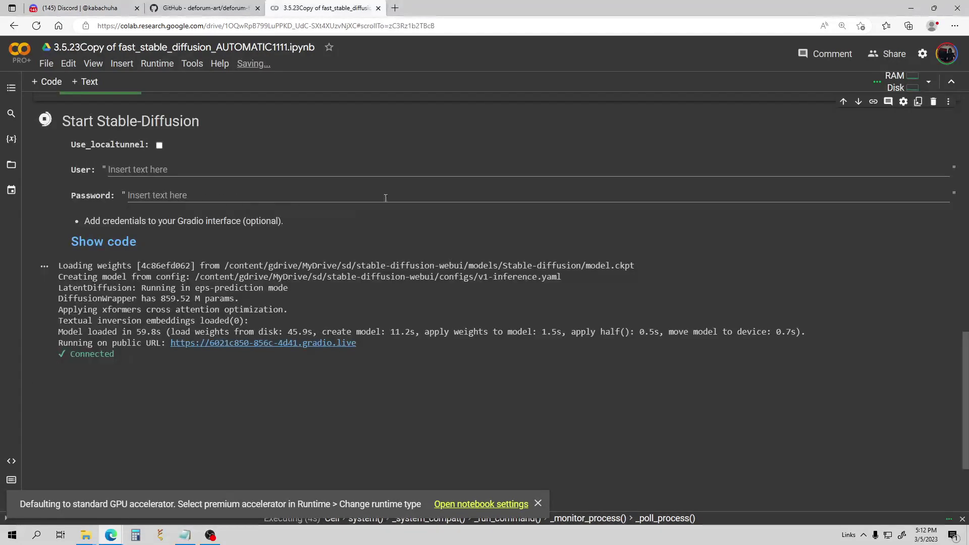
Open the Stable Diffusion web UI from its public Gradio URL, reviewing the finished notebook cells while it loads
scroll(205, 195, down, 1)
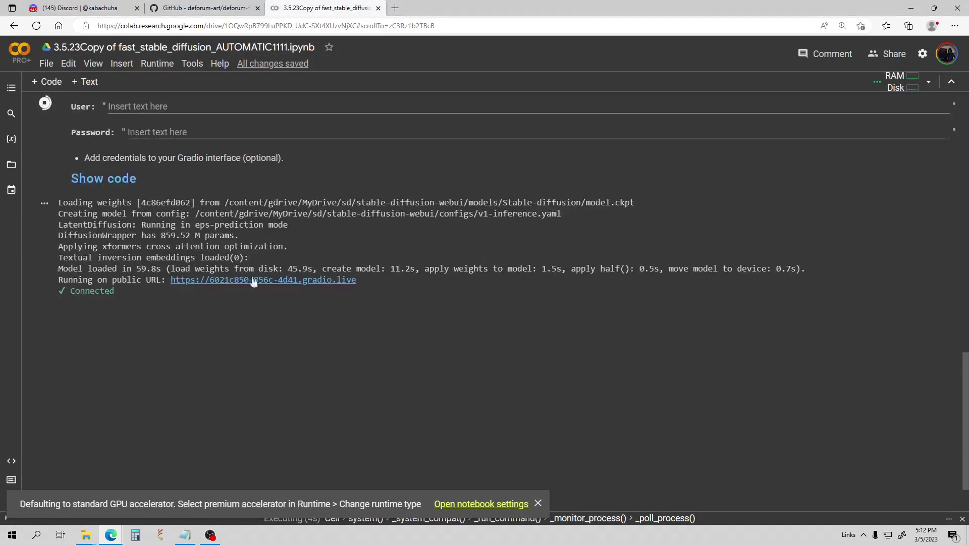
click(281, 281)
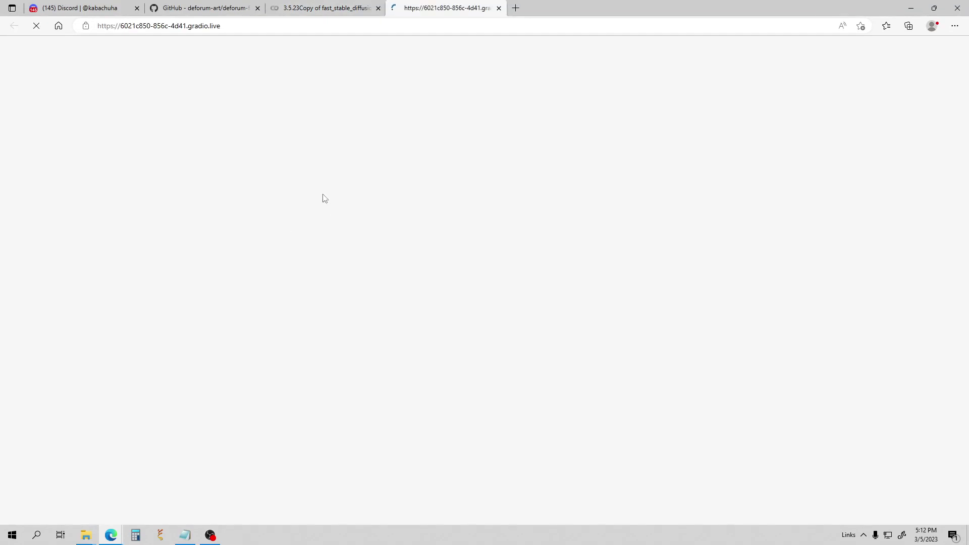
click(321, 7)
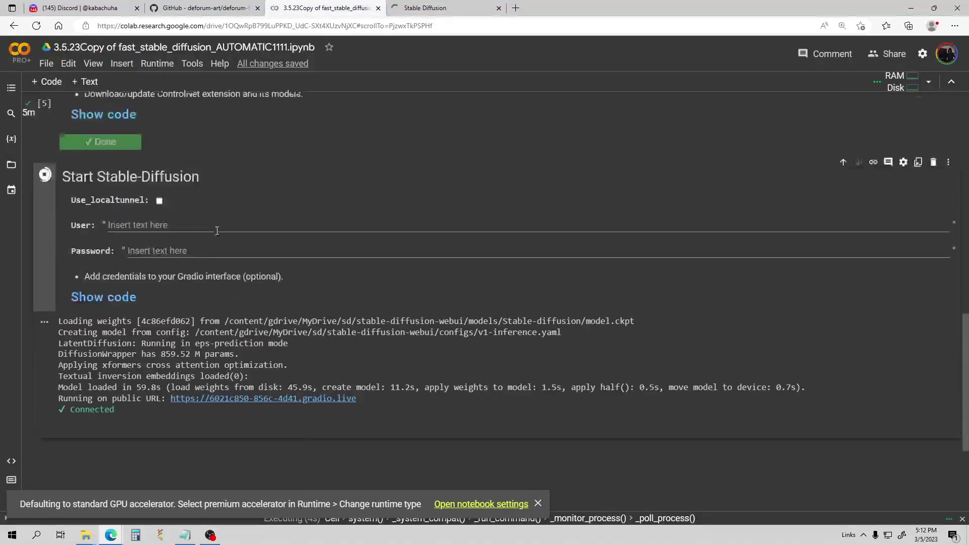
scroll(217, 230, up, 3)
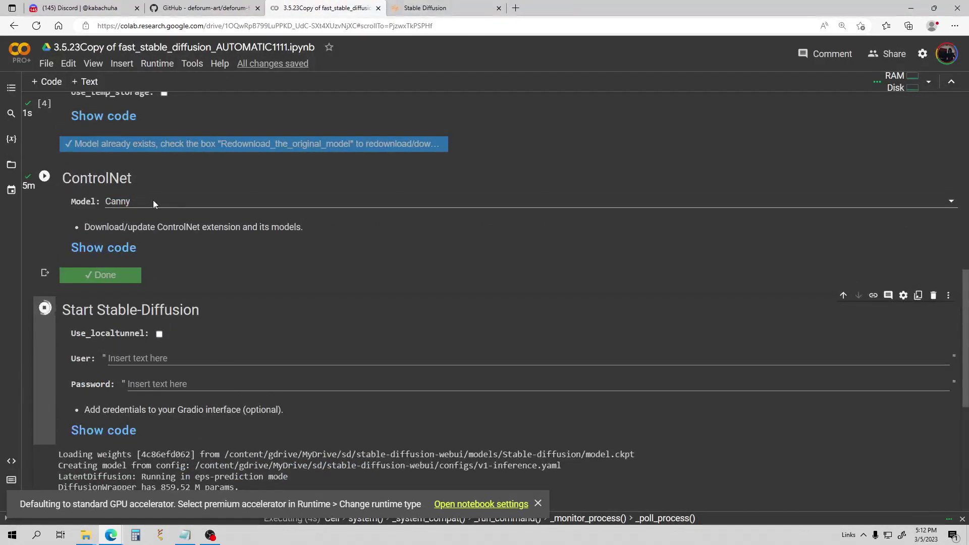
scroll(212, 217, down, 1)
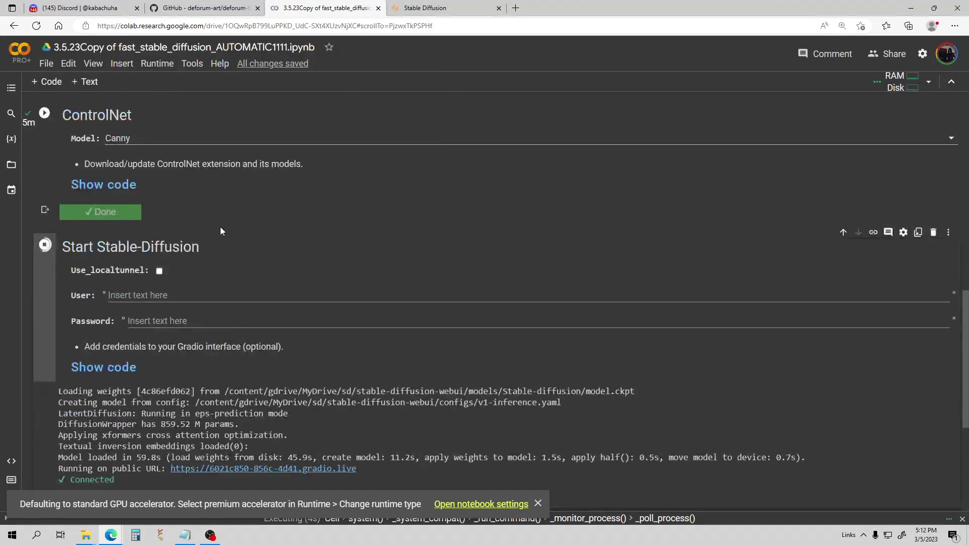
key(ctrl+Tab)
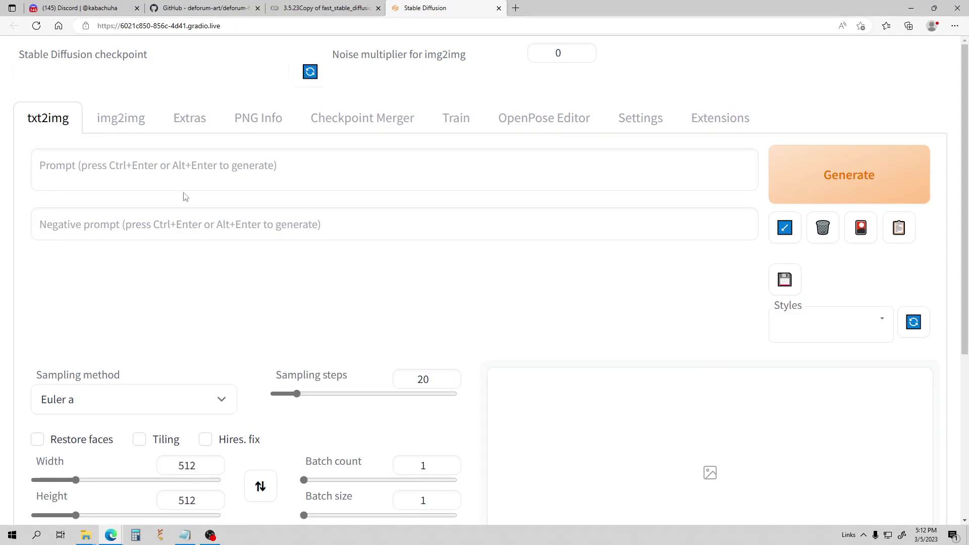
Enter the txt2img prompt "a castle in a fantasy landscape"
click(117, 170)
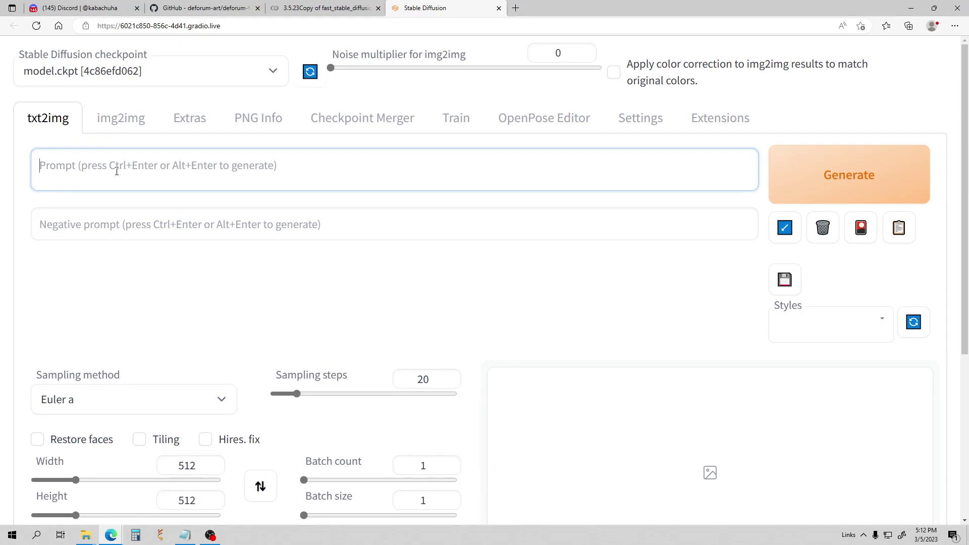
text(a castle i)
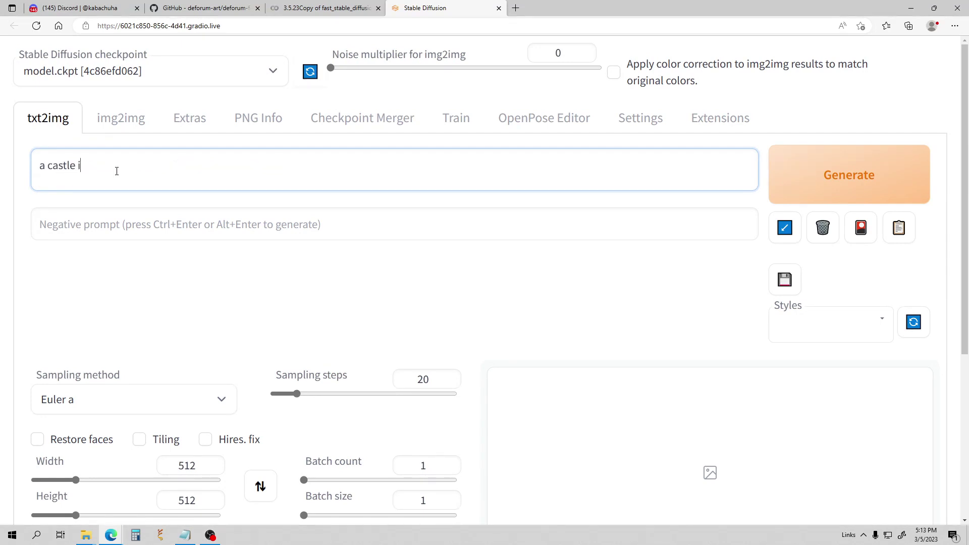
text(n a fantasy landscape)
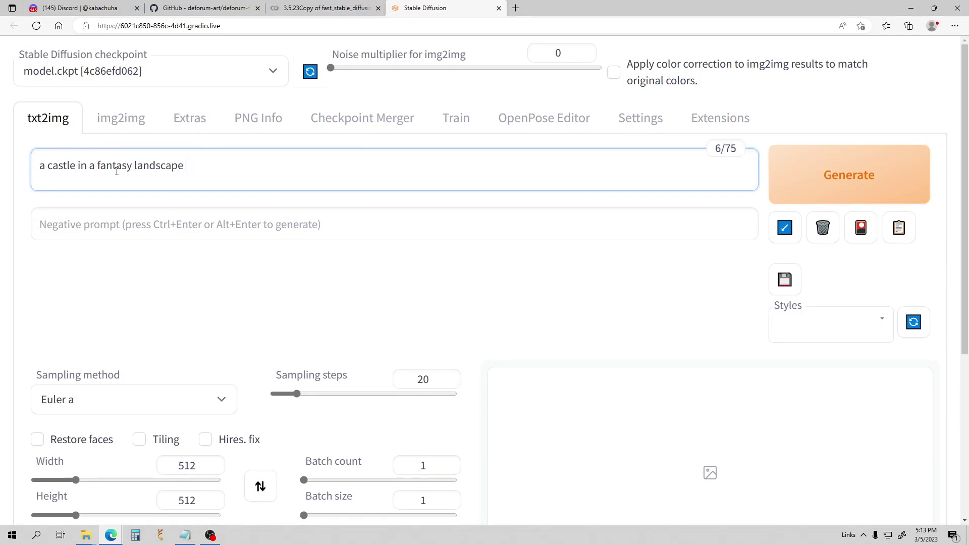
text( by greg rutkowskit)
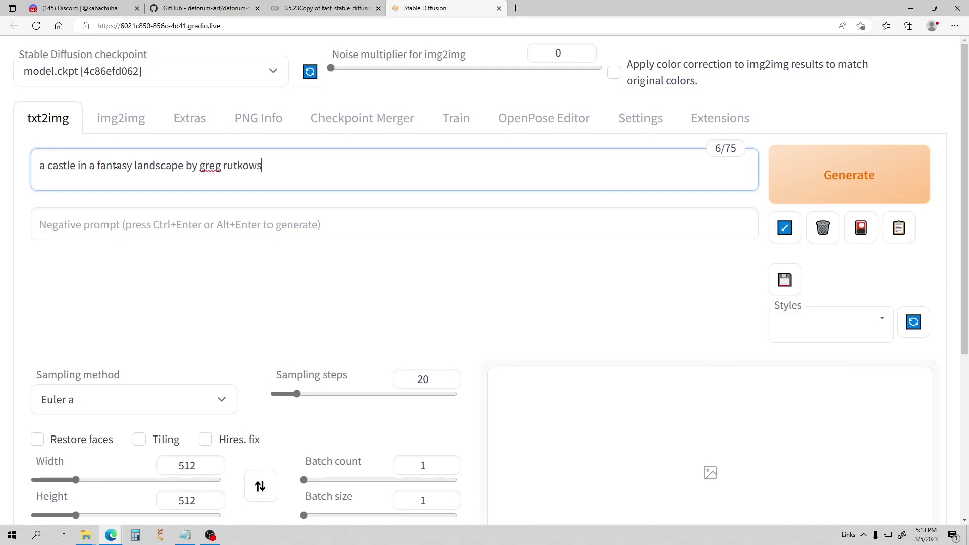
key(BackSpace)
key(BackSpace)
key(BackSpace)
key(BackSpace)
key(BackSpace)
key(BackSpace)
key(BackSpace)
key(BackSpace)
key(BackSpace)
key(BackSpace)
key(BackSpace)
key(BackSpace)
key(BackSpace)
key(BackSpace)
key(BackSpace)
key(BackSpace)
key(BackSpace)
key(BackSpace)
key(BackSpace)
key(BackSpace)
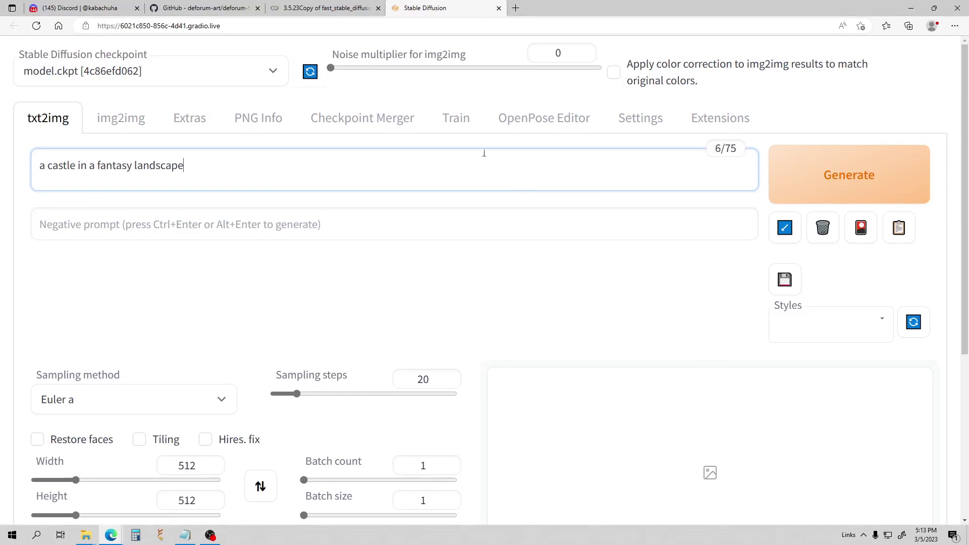
Generate the castle image and check its progress in the Start Stable-Diffusion cell's output in the notebook
click(852, 180)
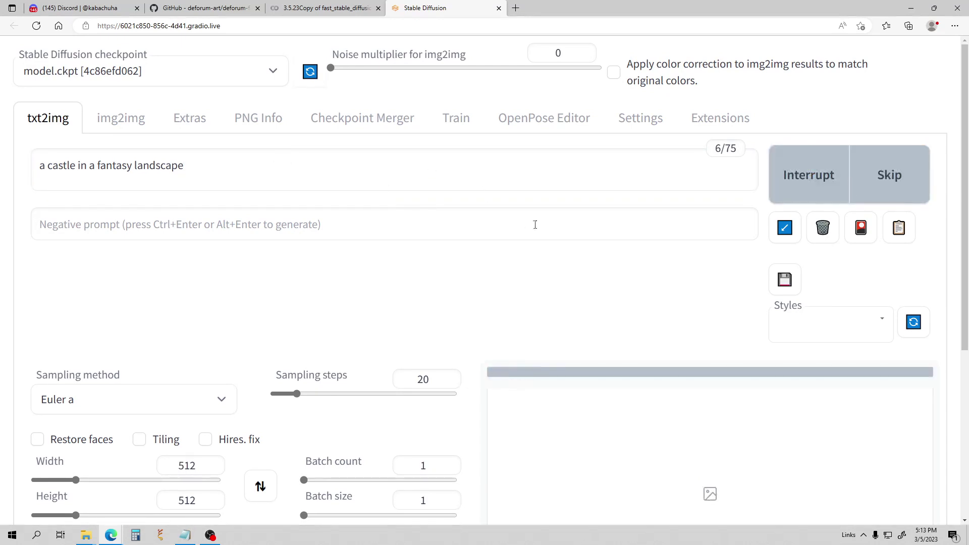
click(327, 8)
scroll(353, 150, down, 3)
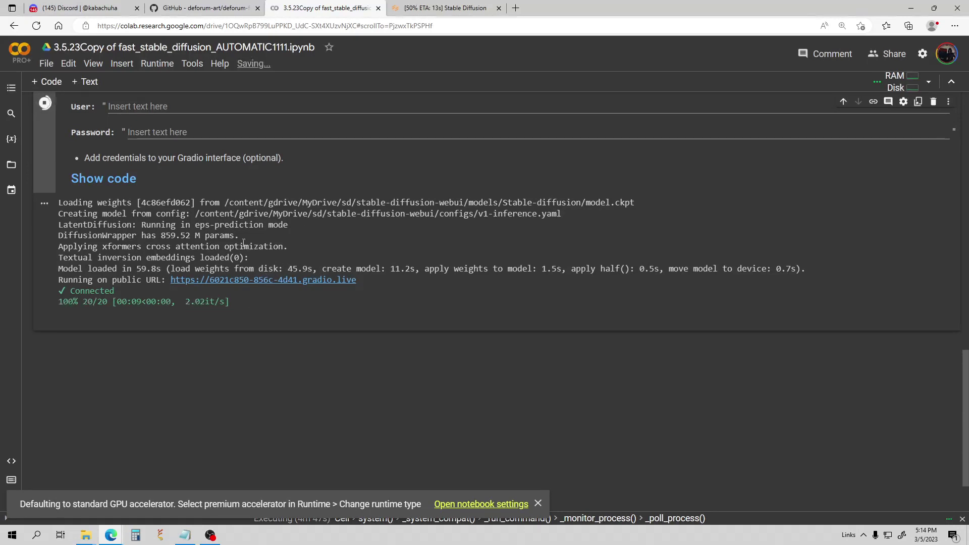
Enlarge the generated castle image, review it with its generation settings, and check the finished run in the notebook's output
click(440, 7)
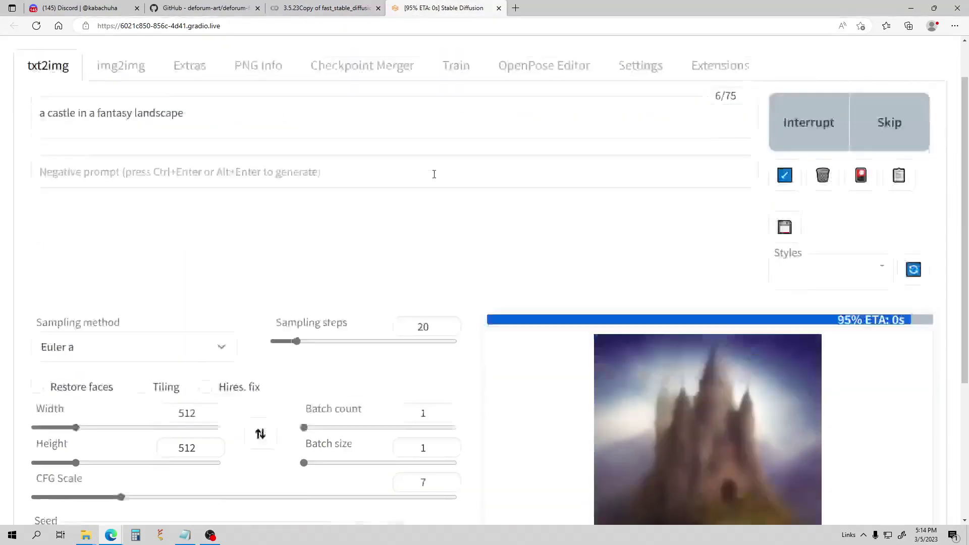
scroll(493, 228, down, 3)
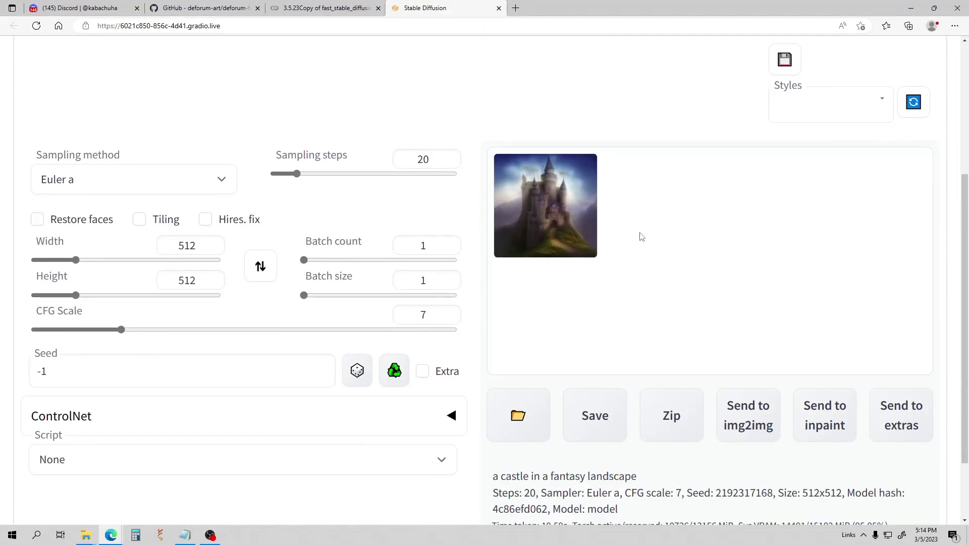
click(549, 216)
scroll(525, 218, up, 4)
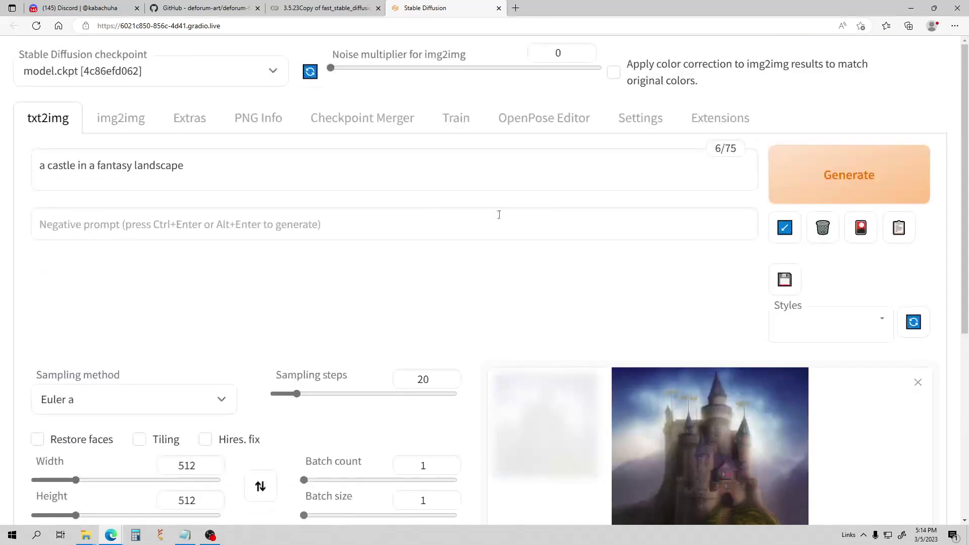
scroll(430, 210, down, 4)
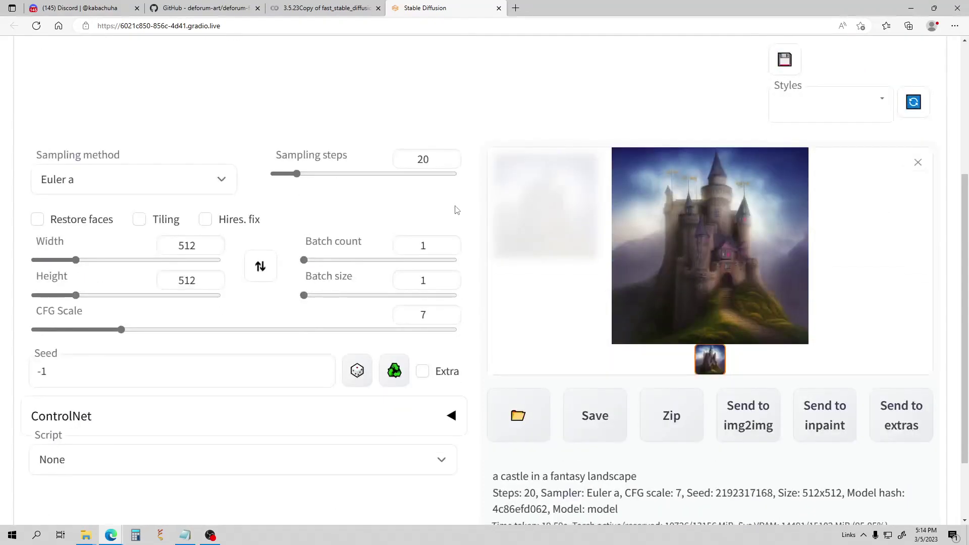
scroll(460, 208, up, 4)
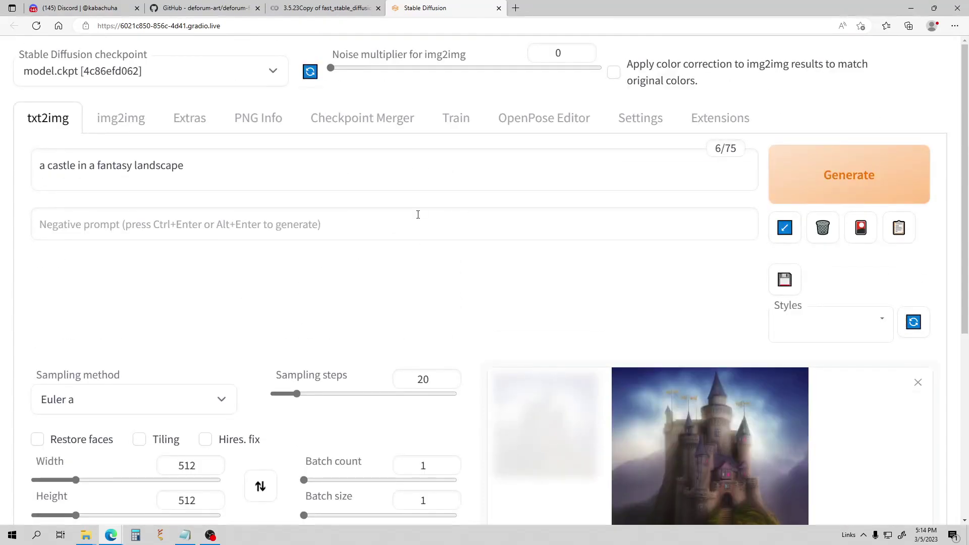
click(329, 7)
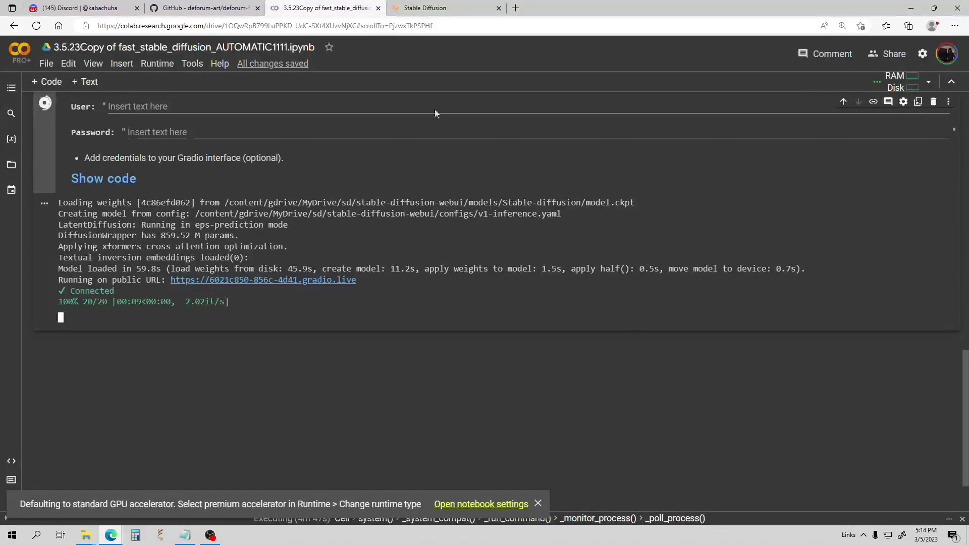
Review the installed extensions in the web UI and highlight the deforum-stable-diffusion repository URL
click(446, 6)
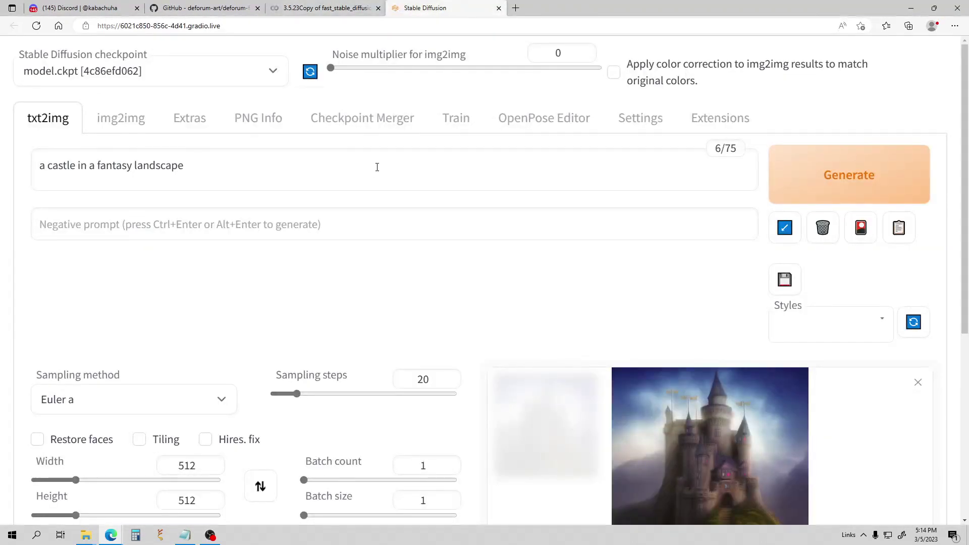
click(725, 121)
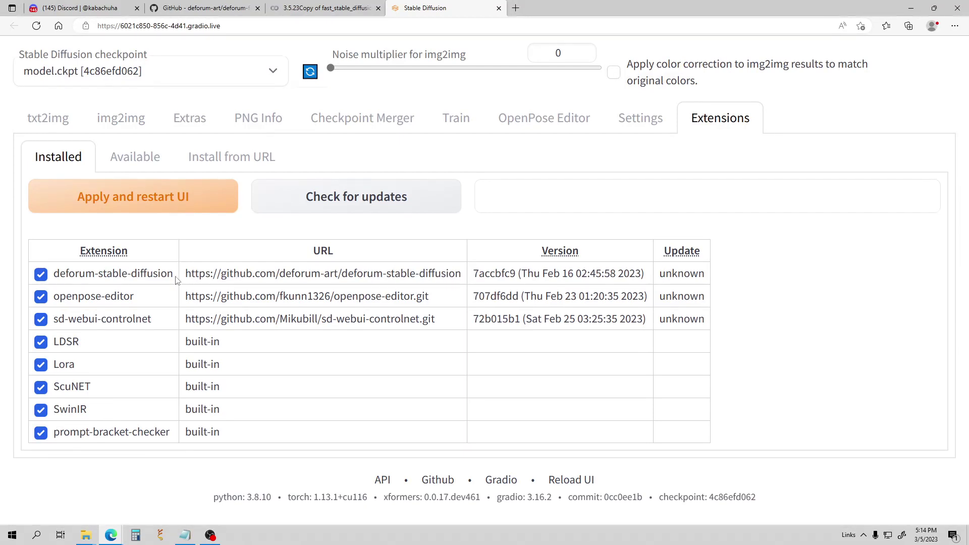
drag(183, 275, 464, 275)
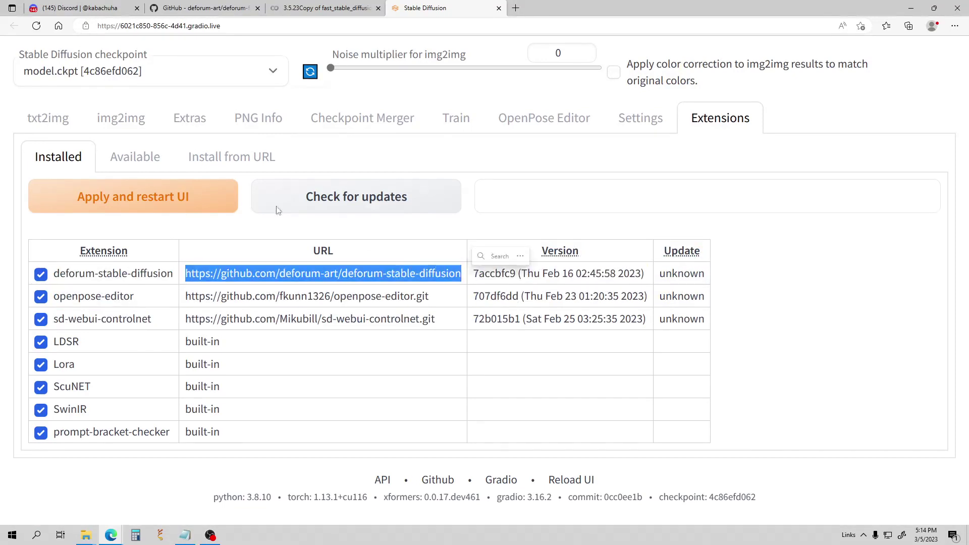
Load the available extensions from the index with script-tagged ones hidden, and browse the list
click(139, 169)
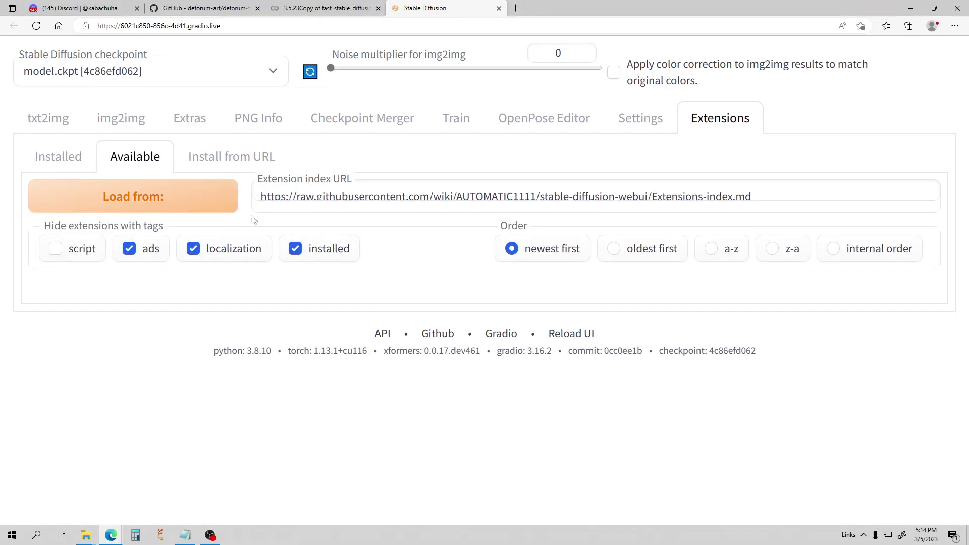
click(57, 247)
click(122, 198)
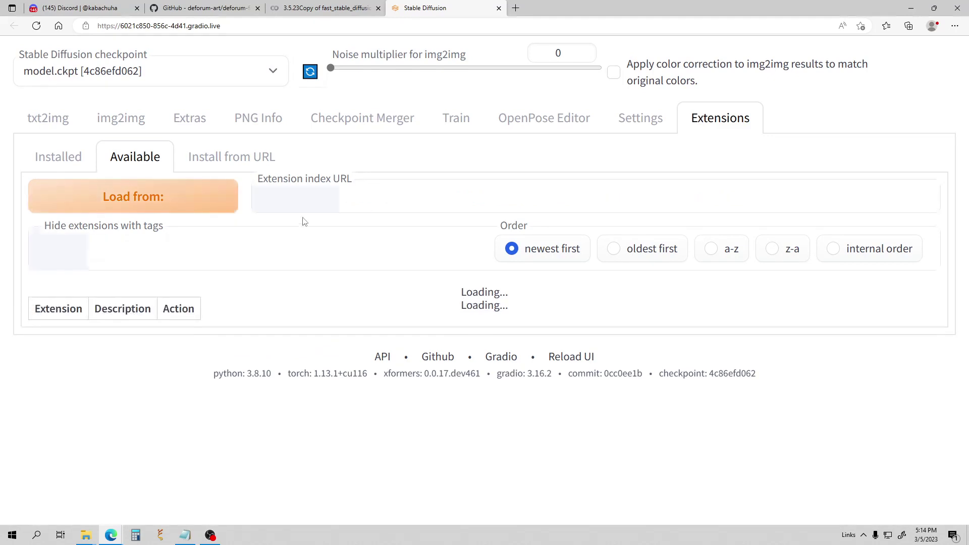
scroll(303, 226, down, 3)
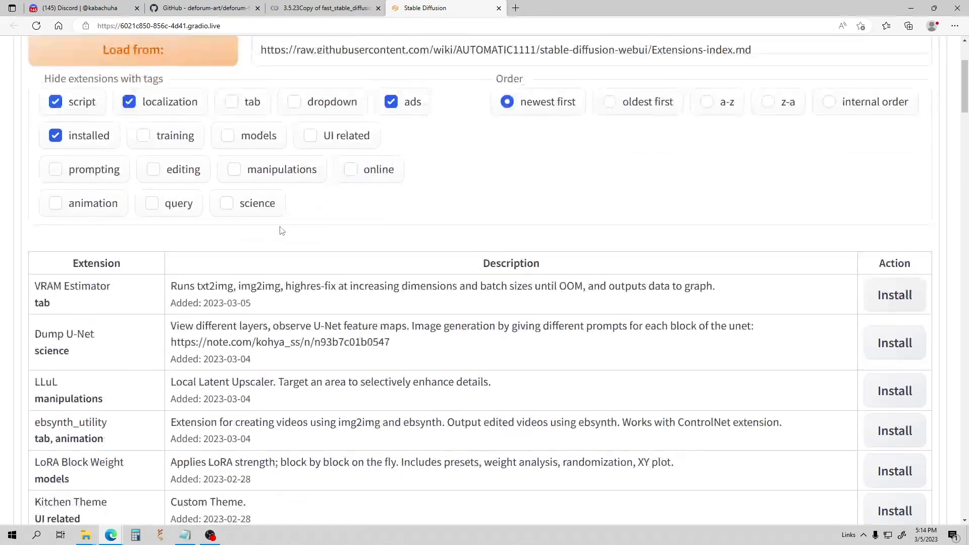
scroll(281, 231, down, 4)
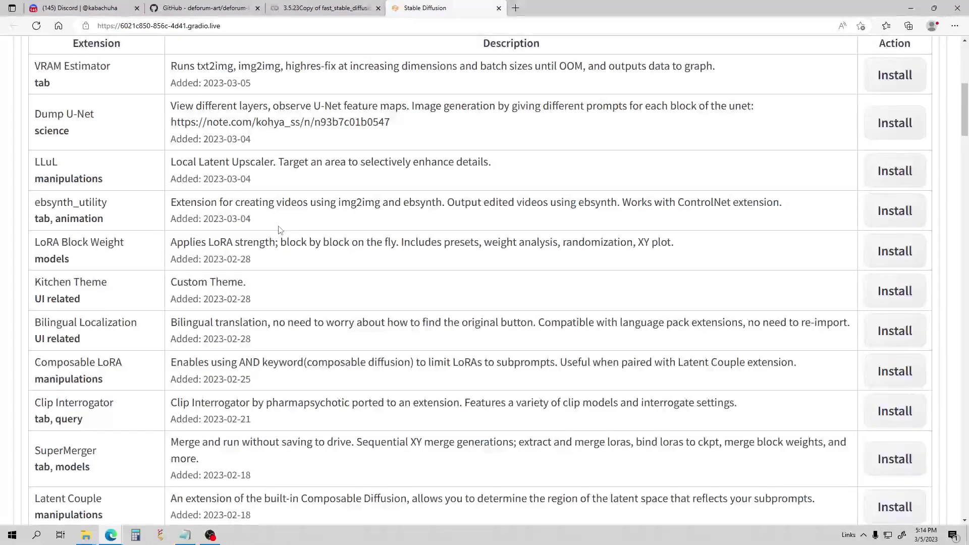
scroll(280, 230, down, 5)
scroll(280, 230, up, 10)
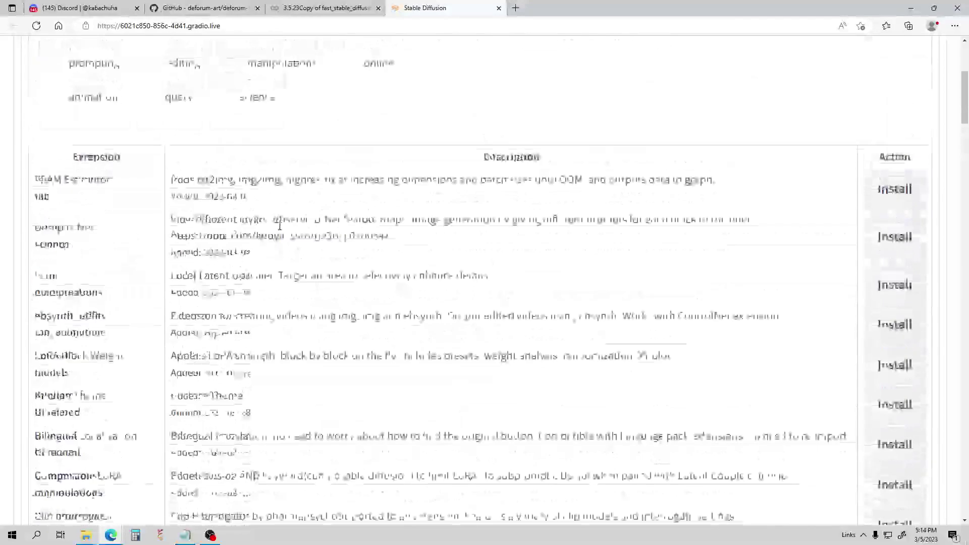
Read the Getting Started instructions in the Deforum GitHub README and return to the web UI's installed extensions
click(218, 5)
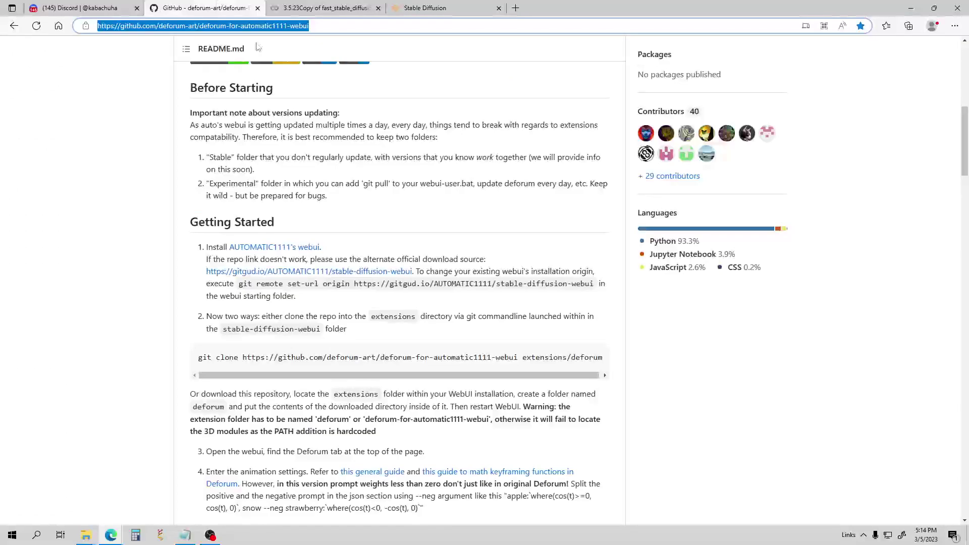
scroll(283, 247, down, 1)
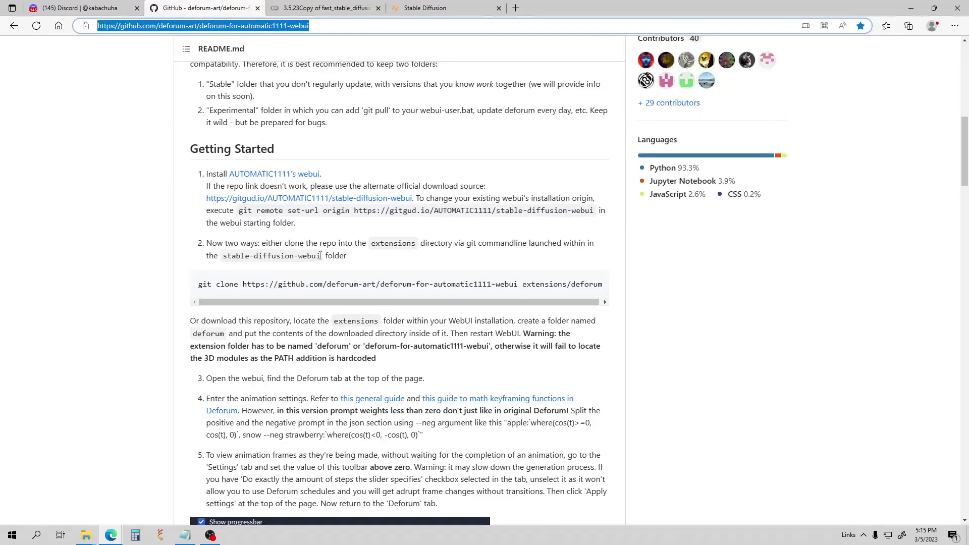
scroll(321, 255, down, 1)
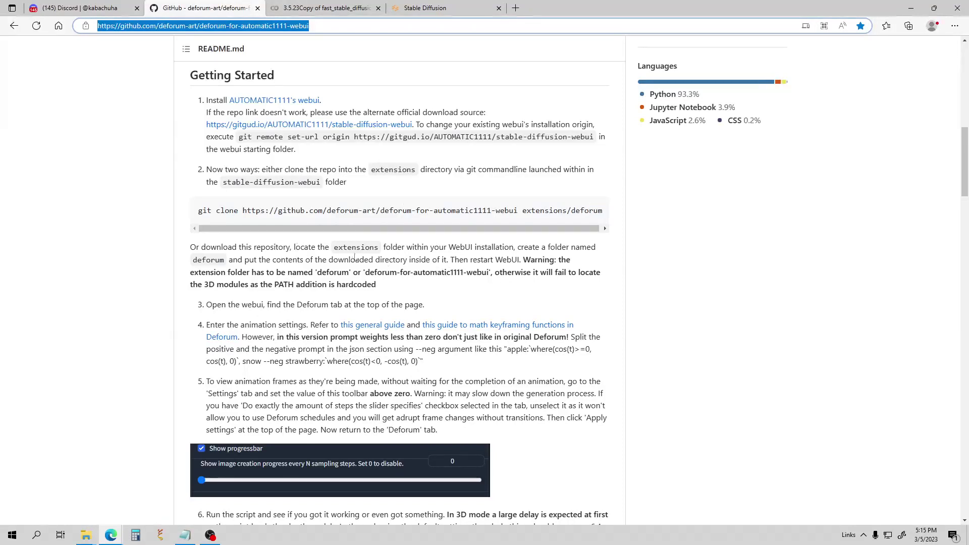
scroll(355, 258, up, 3)
click(323, 7)
click(452, 8)
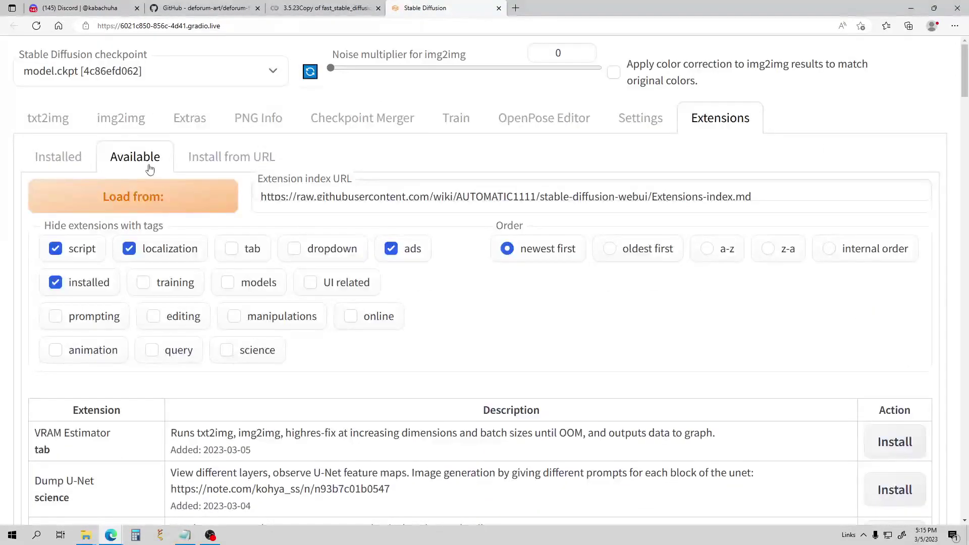
click(69, 163)
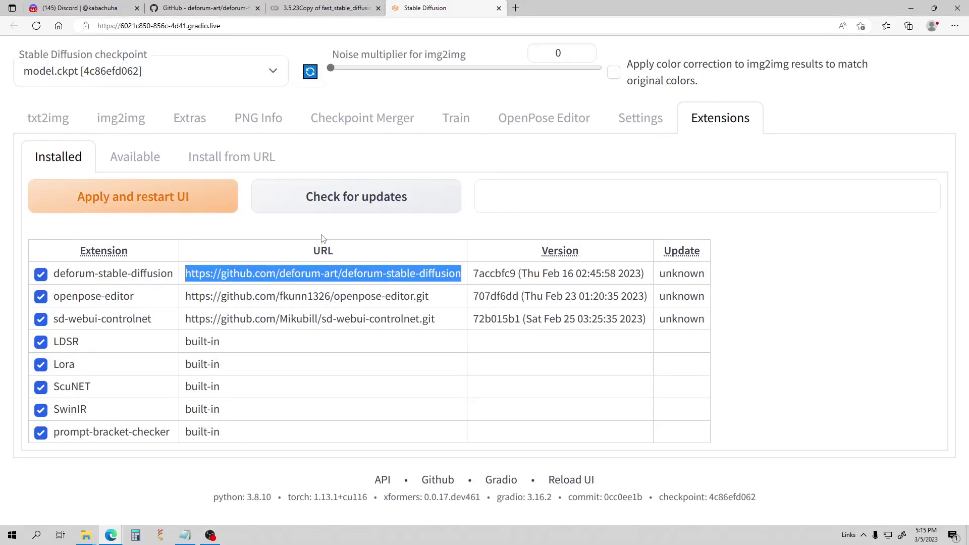
Open the ControlNet settings and examine the model config paths, detectmap options and permission for other scripts to control the extension
click(641, 123)
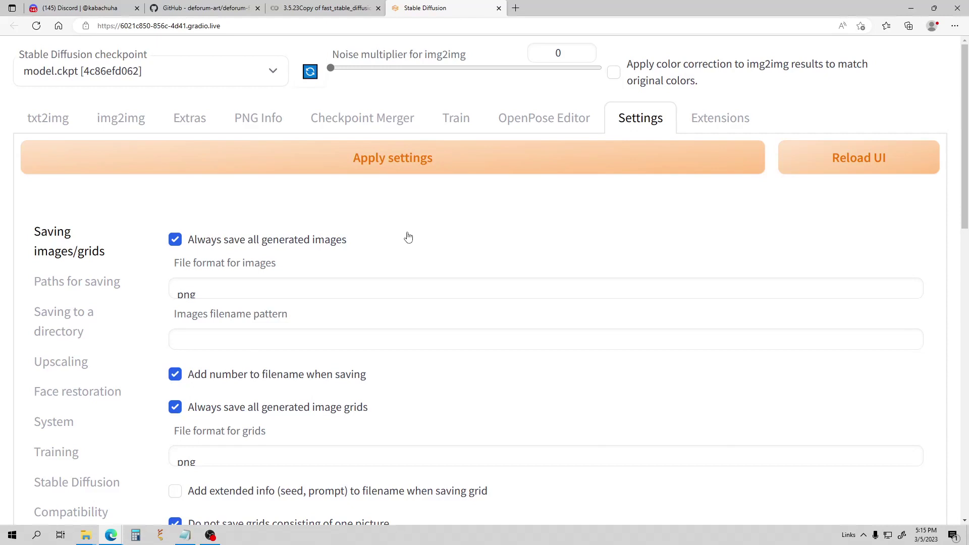
scroll(408, 237, down, 3)
scroll(408, 237, down, 3)
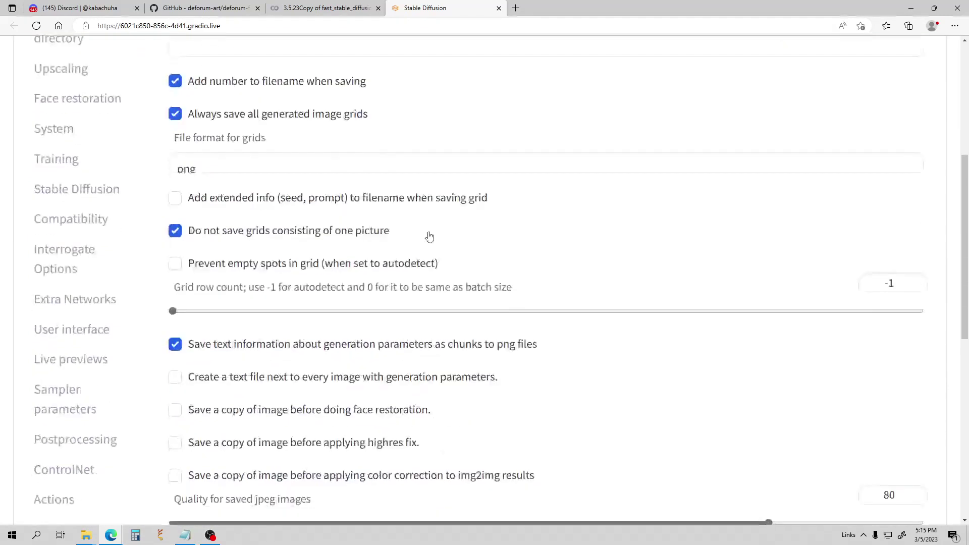
scroll(449, 236, down, 3)
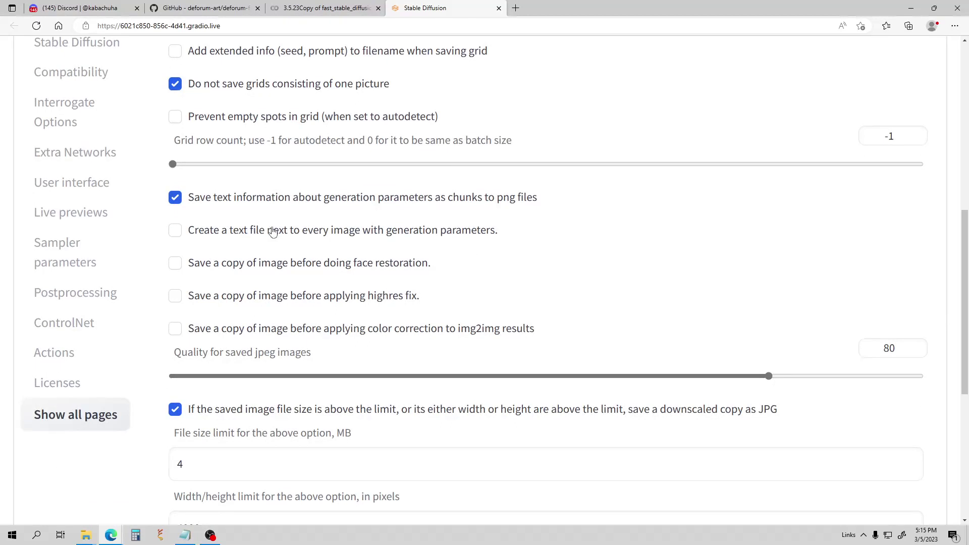
click(50, 326)
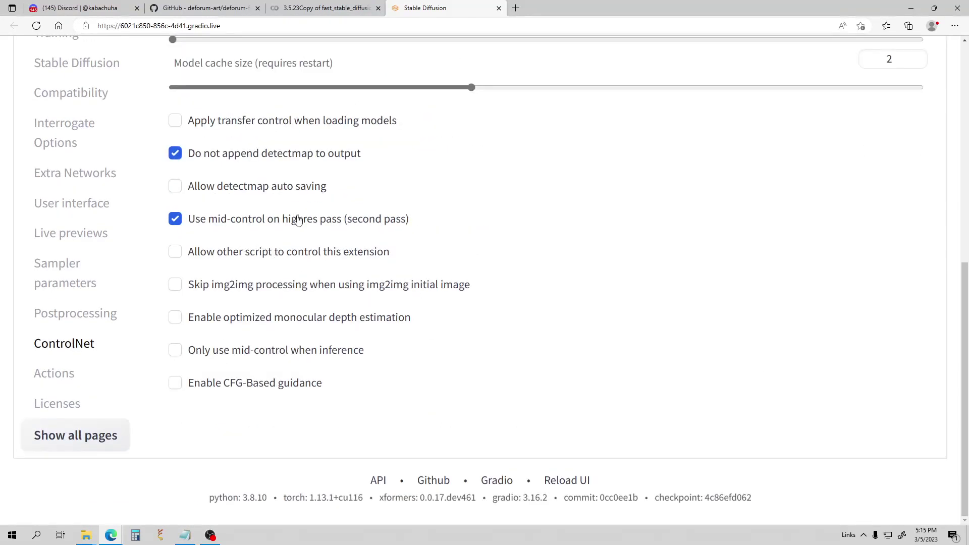
scroll(378, 233, up, 2)
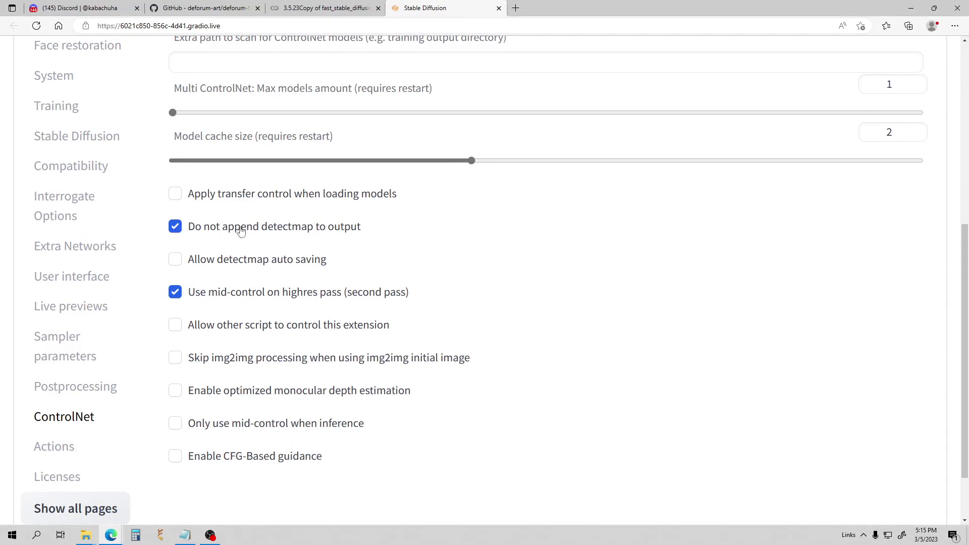
scroll(284, 242, up, 6)
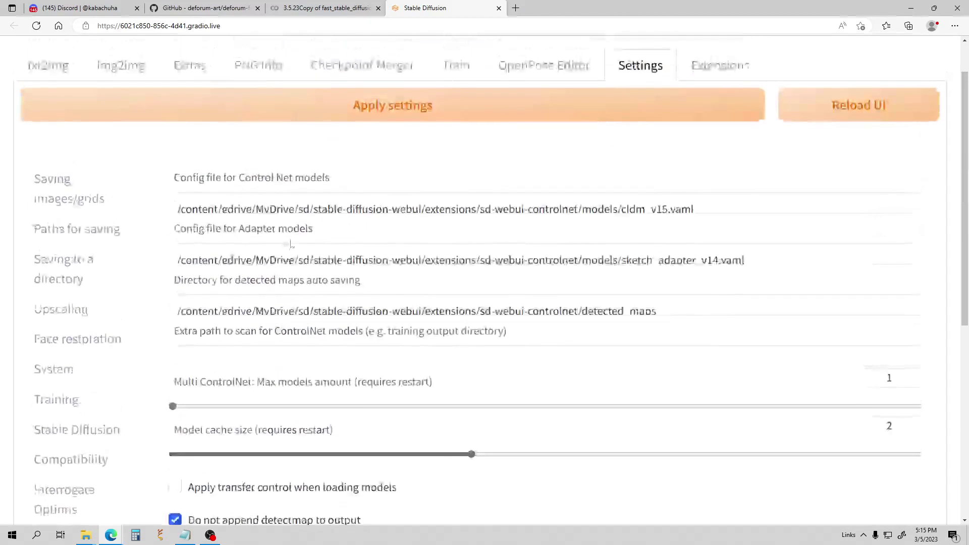
scroll(290, 246, down, 3)
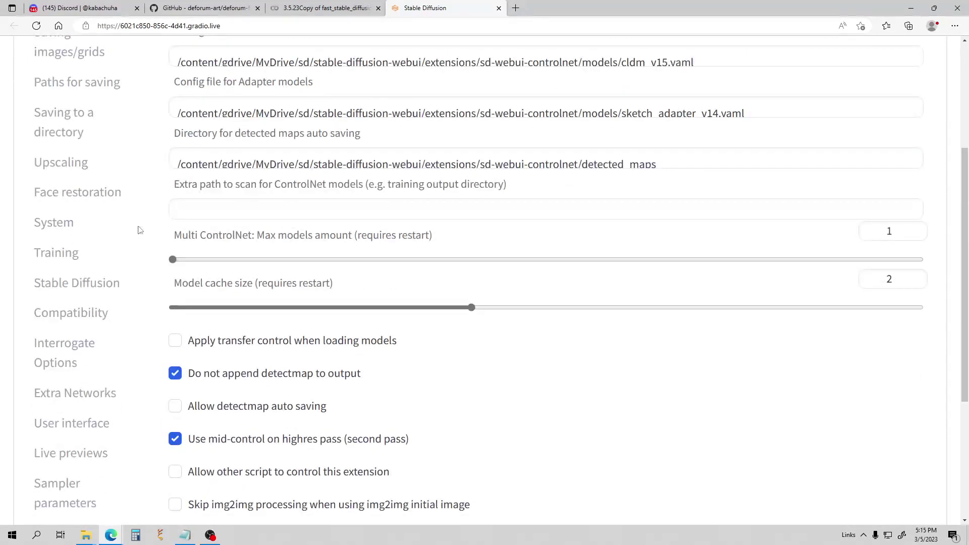
scroll(94, 265, down, 1)
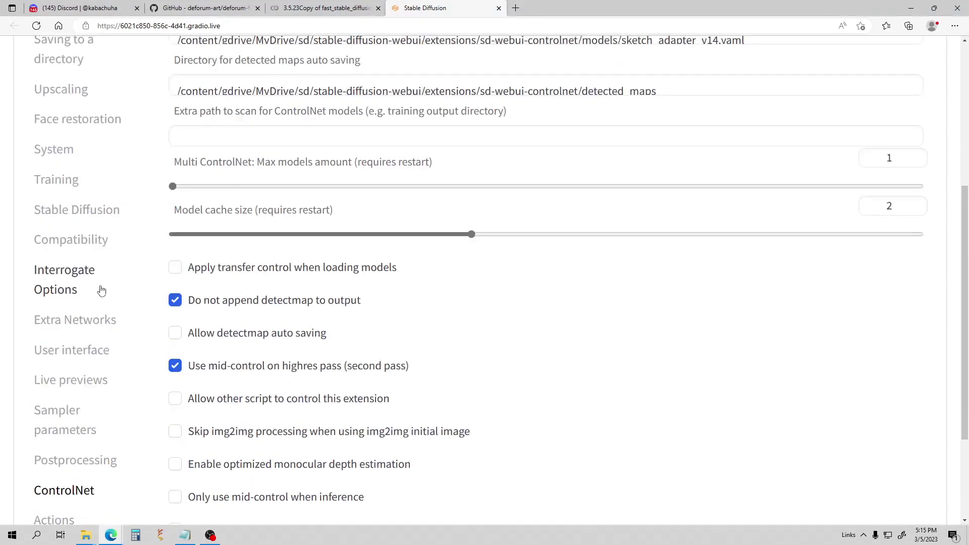
scroll(108, 290, up, 3)
scroll(113, 288, down, 6)
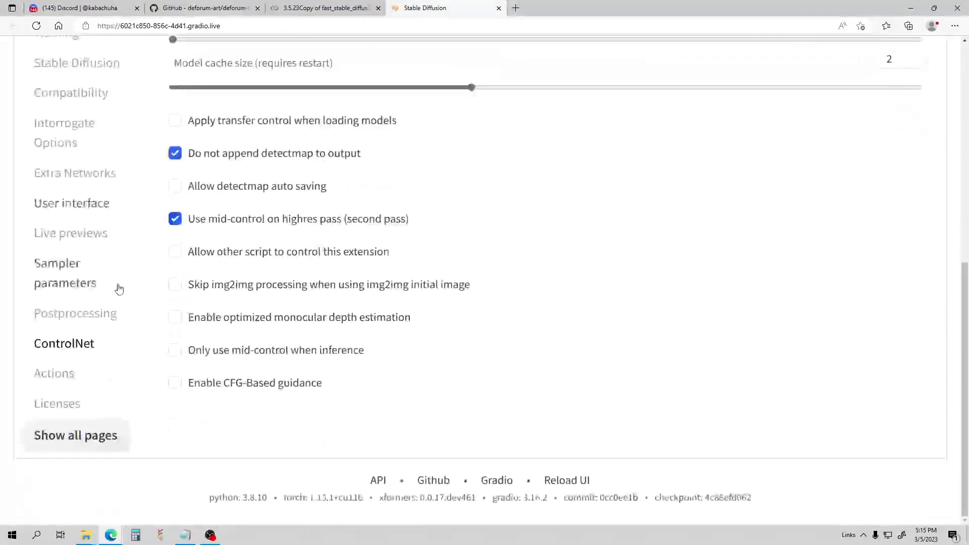
scroll(125, 288, up, 3)
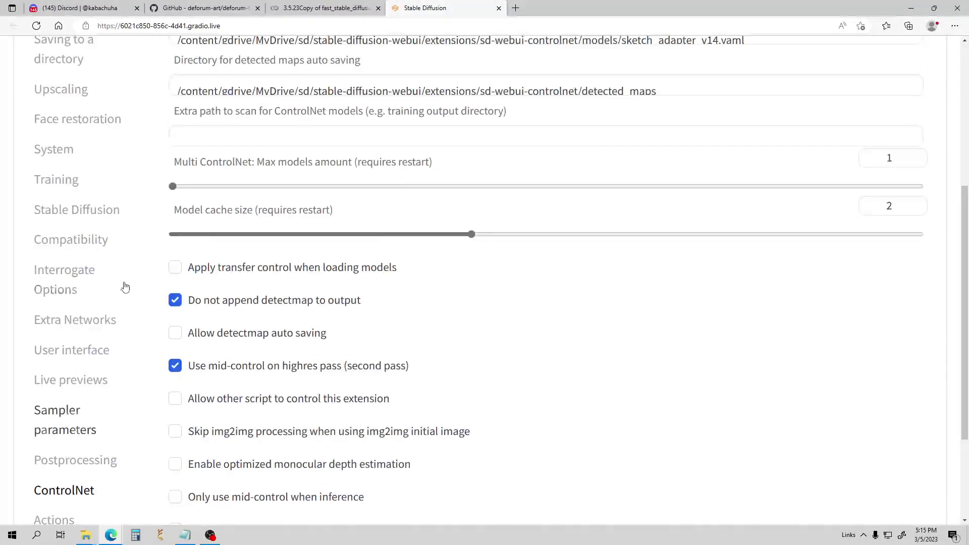
Open the Stable Diffusion settings and examine the checkpoint caching, VAE and exact img2img step-count options
click(106, 210)
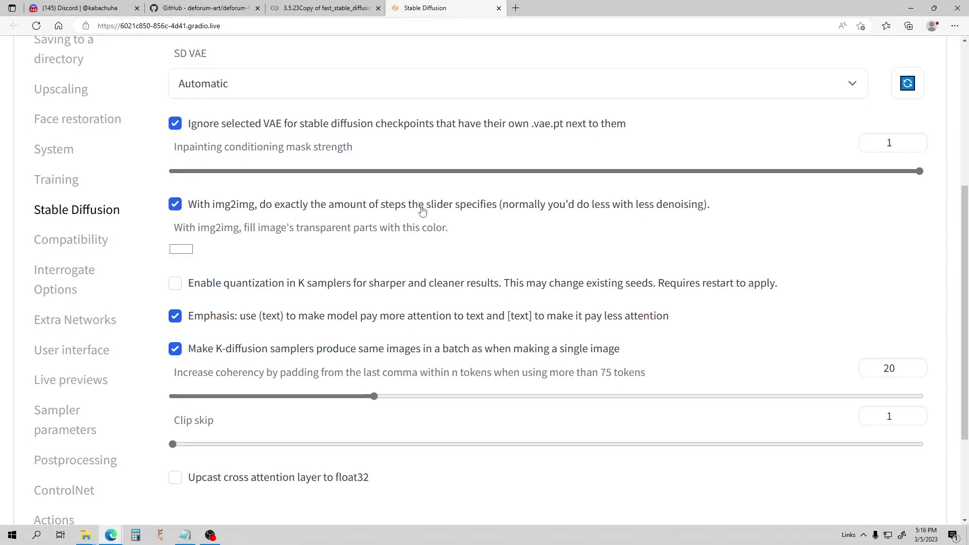
scroll(455, 228, up, 5)
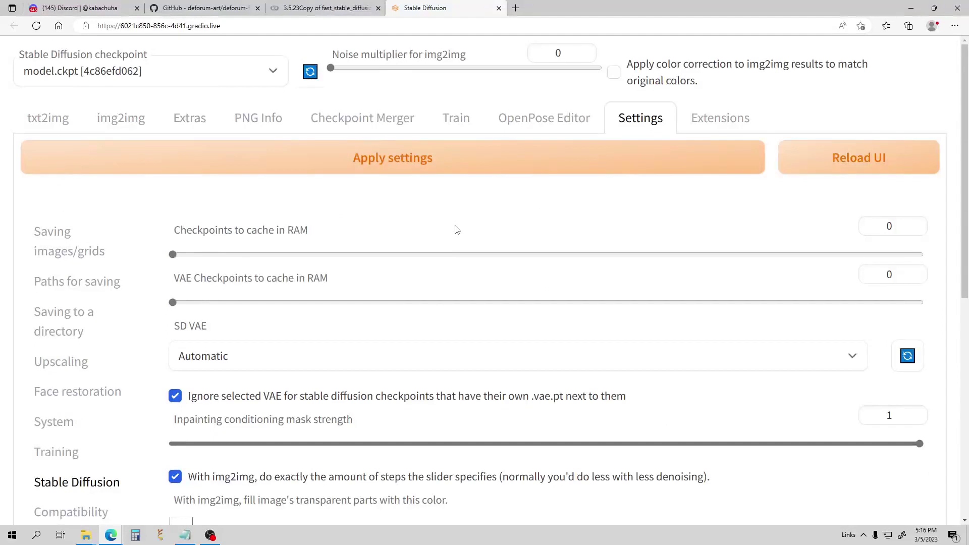
scroll(455, 242, down, 5)
scroll(303, 202, up, 5)
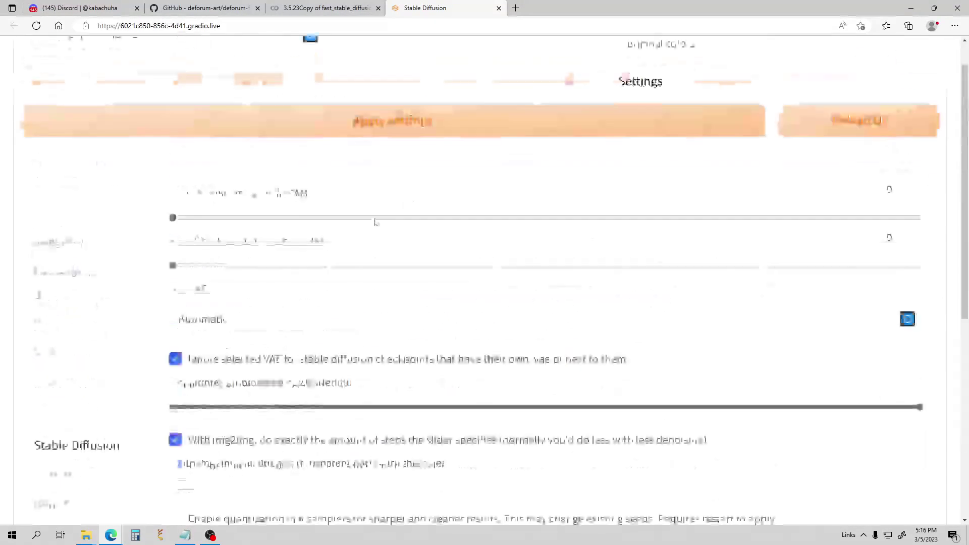
Change the img2img prompt to "portrait of a female android"
click(130, 123)
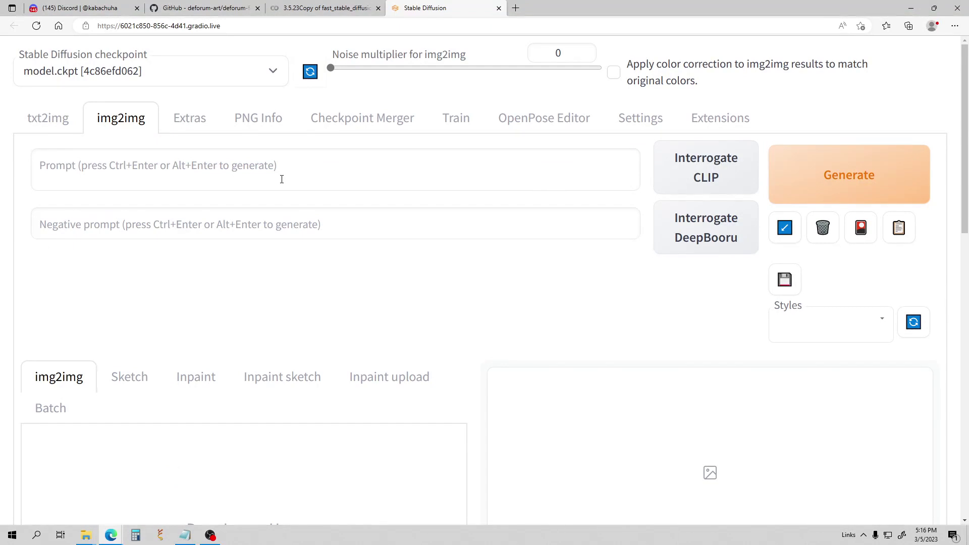
scroll(304, 178, down, 4)
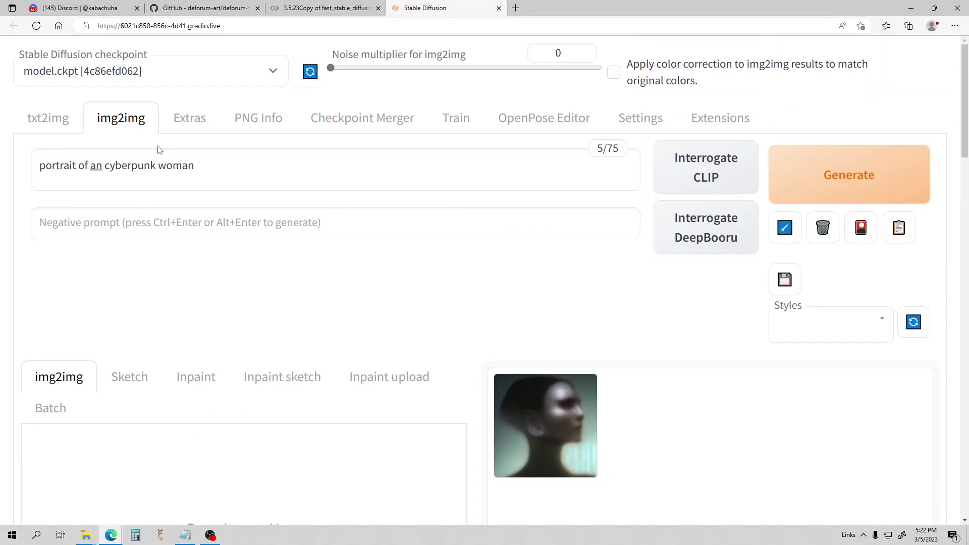
drag(105, 169, 245, 171)
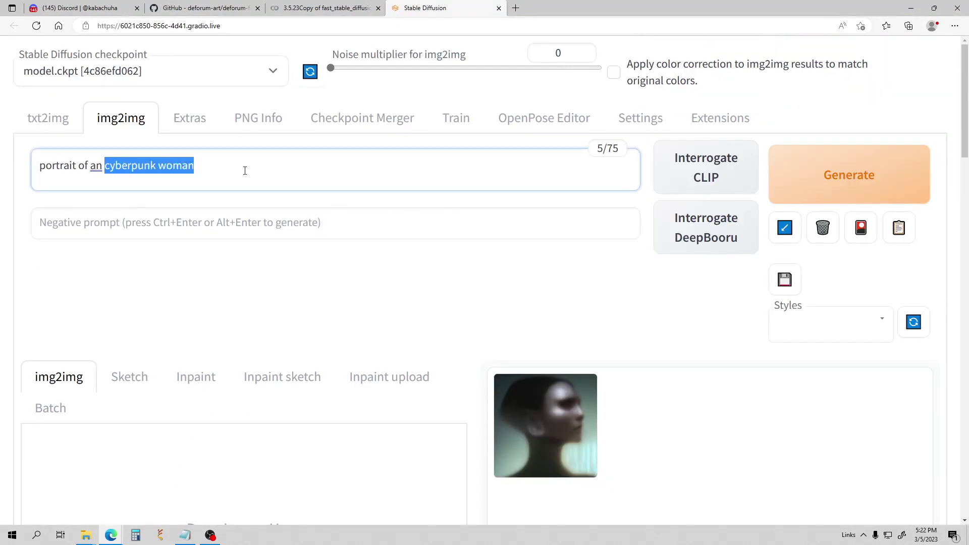
key(BackSpace)
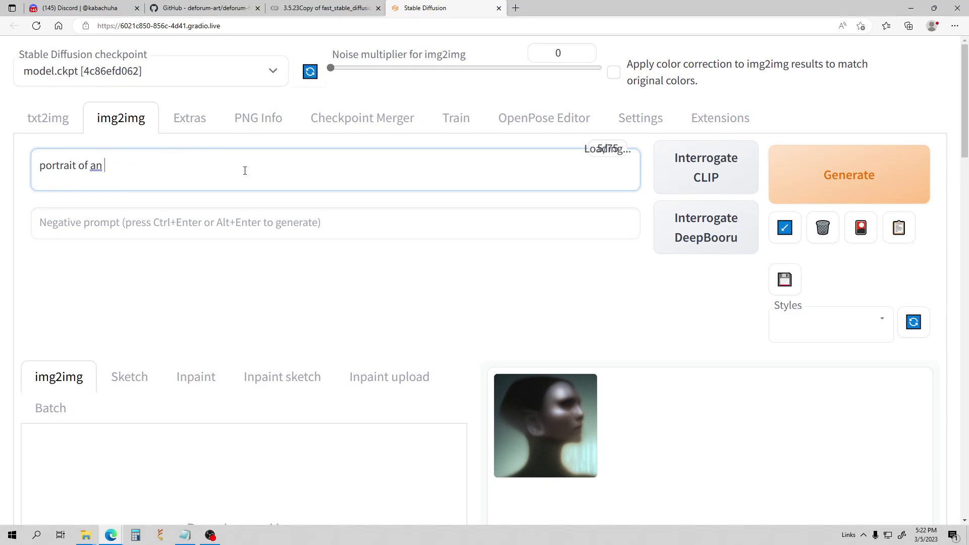
text(female android)
Load the Capture image from the DAILY folder as the img2img source image
scroll(241, 171, down, 1)
scroll(312, 154, down, 1)
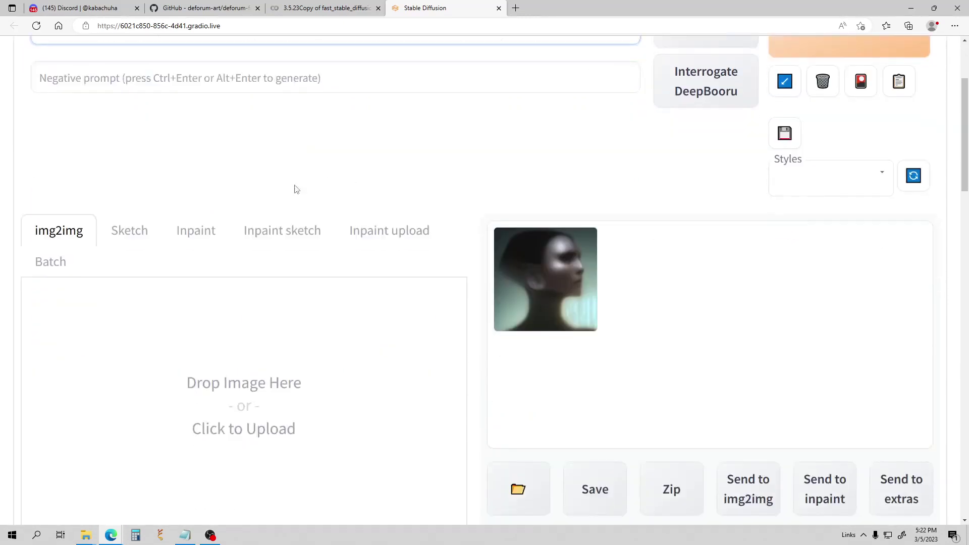
click(223, 372)
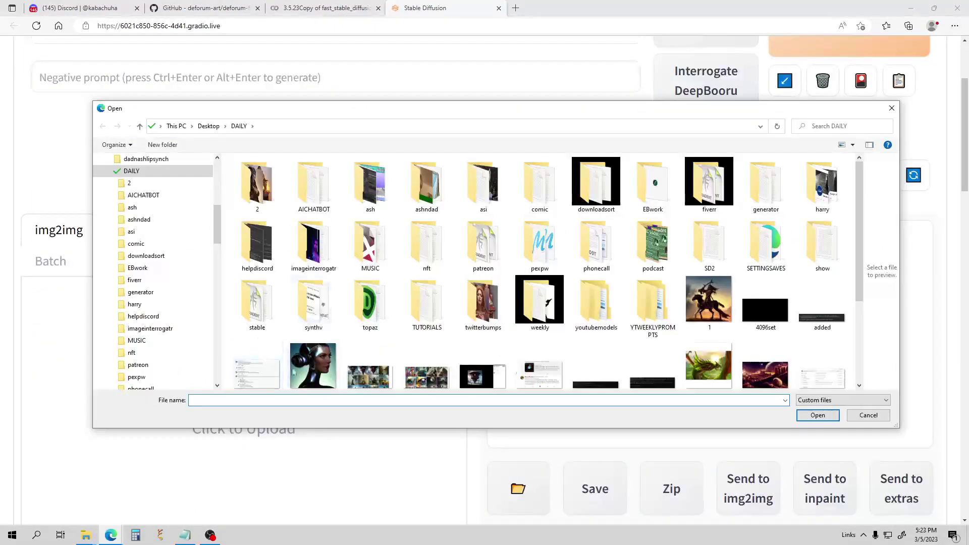
click(311, 371)
click(831, 419)
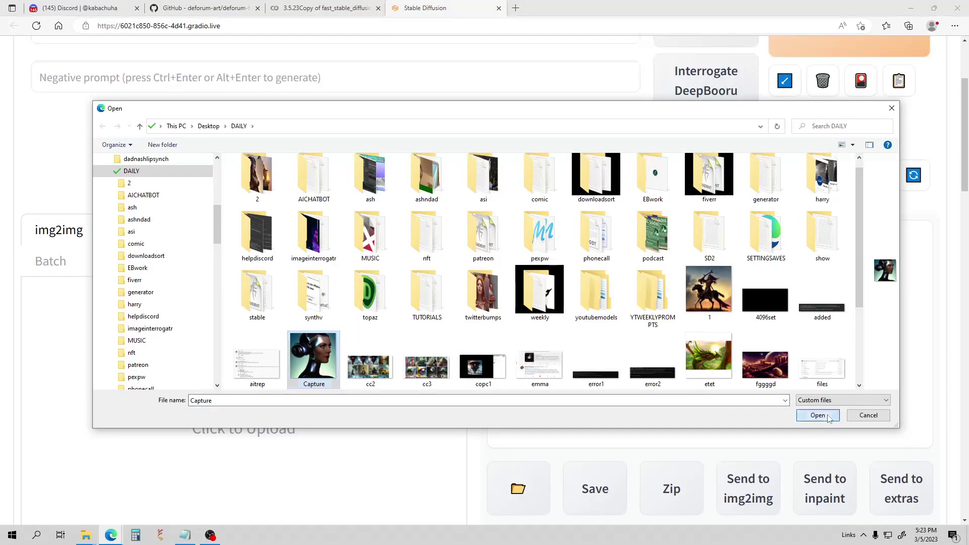
Set the img2img denoising strength to 0.2
scroll(313, 135, down, 5)
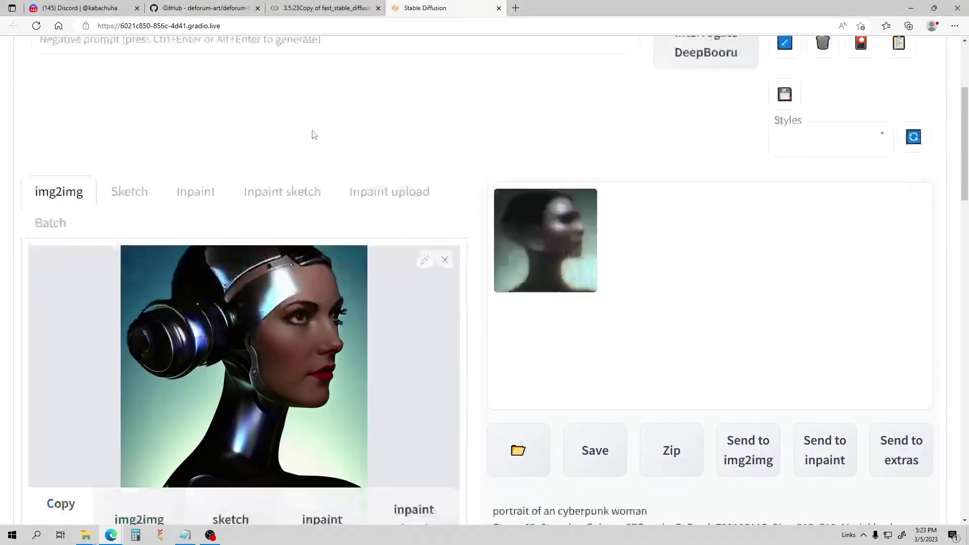
scroll(272, 132, down, 3)
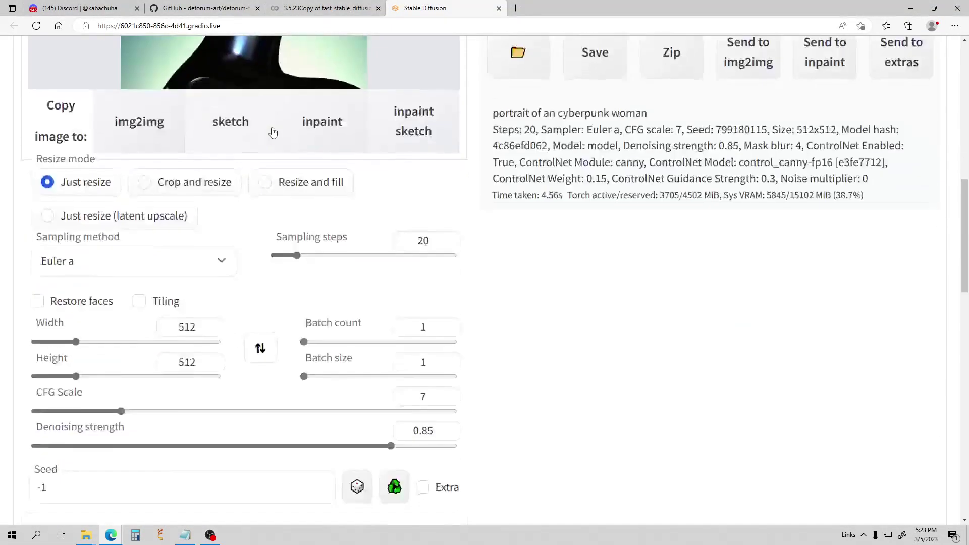
scroll(271, 133, up, 9)
scroll(267, 142, down, 11)
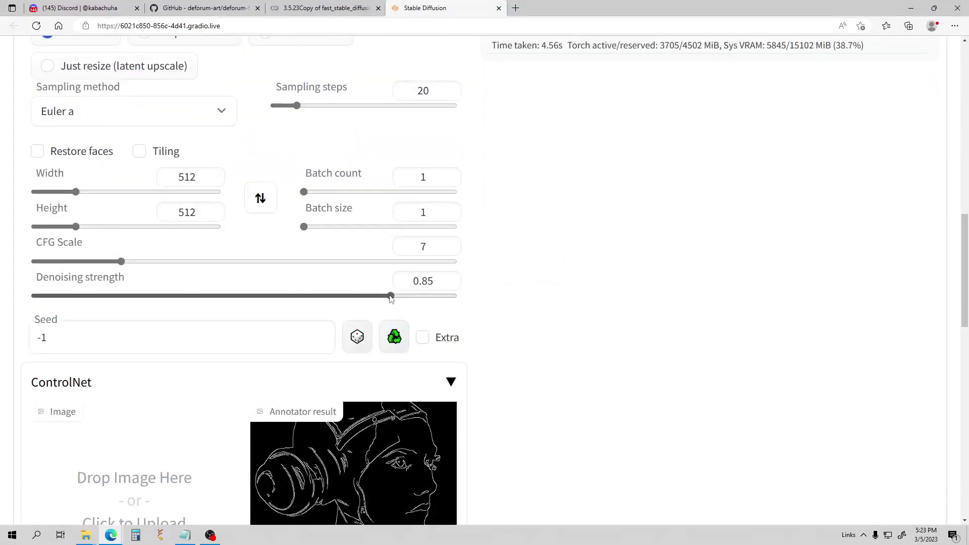
drag(391, 298, 118, 311)
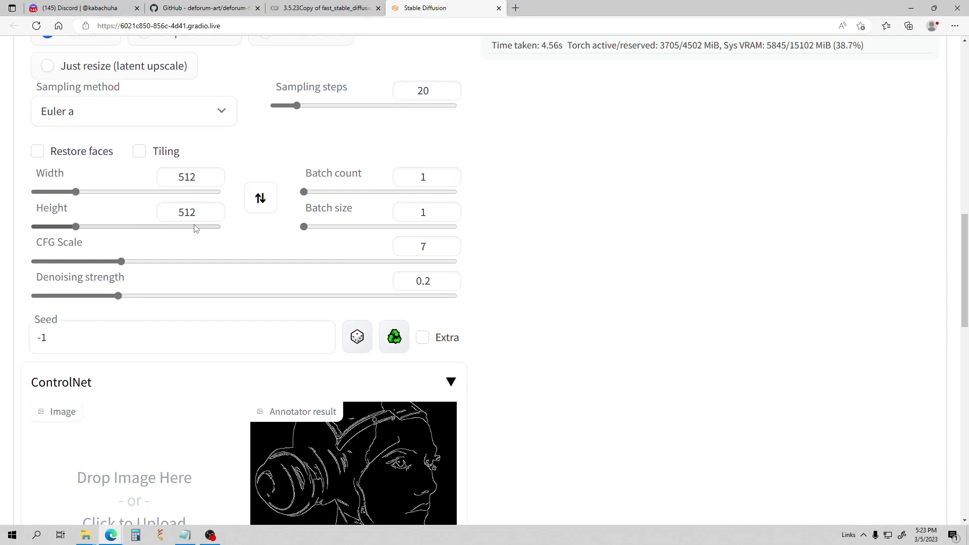
Load the same Capture image from the DAILY folder as the ControlNet input image
scroll(192, 217, down, 7)
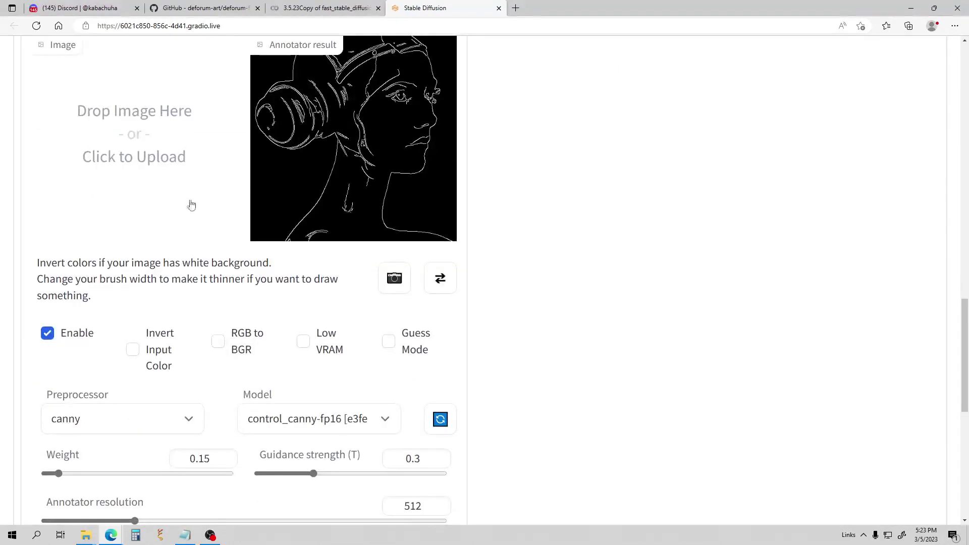
click(184, 158)
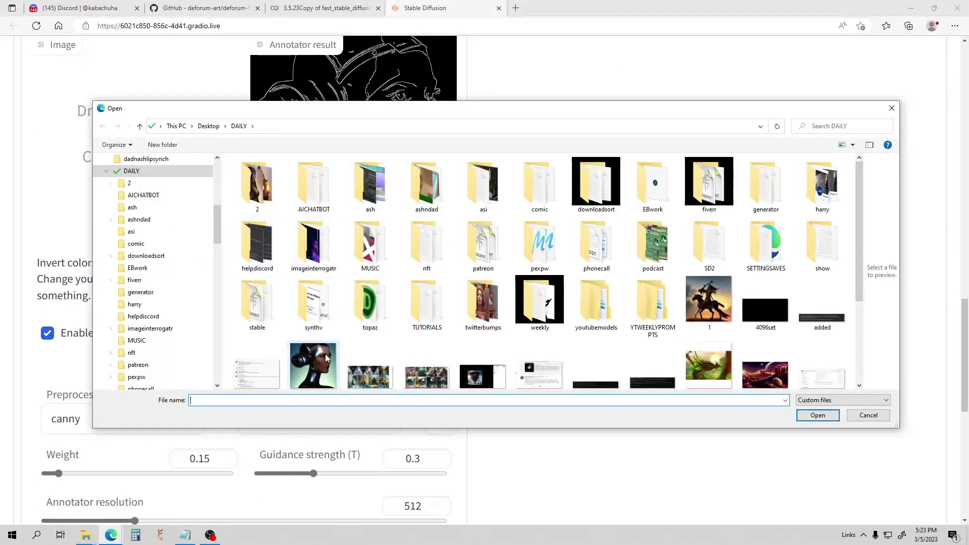
click(325, 358)
click(818, 414)
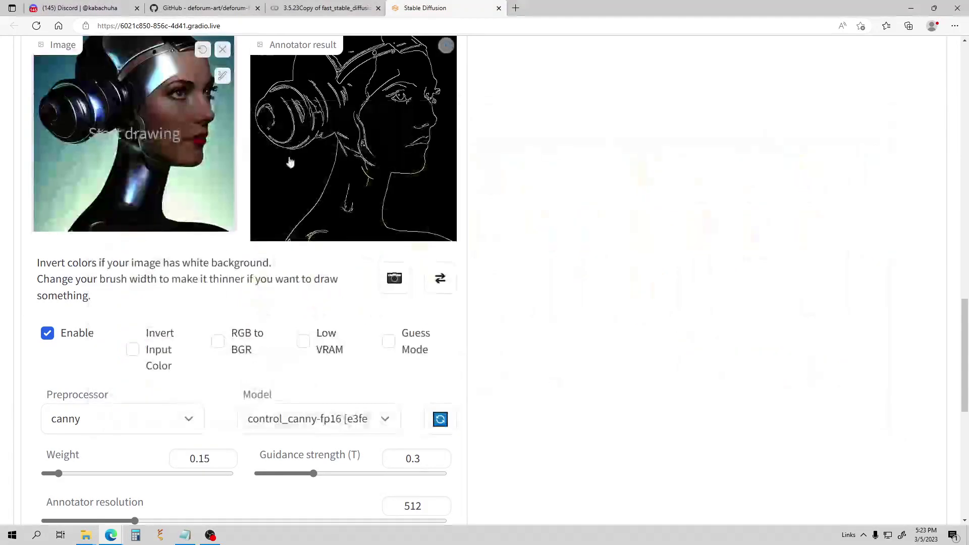
Review the ControlNet options and choose the canny preprocessor with the control_canny-fp16 model
scroll(326, 158, up, 1)
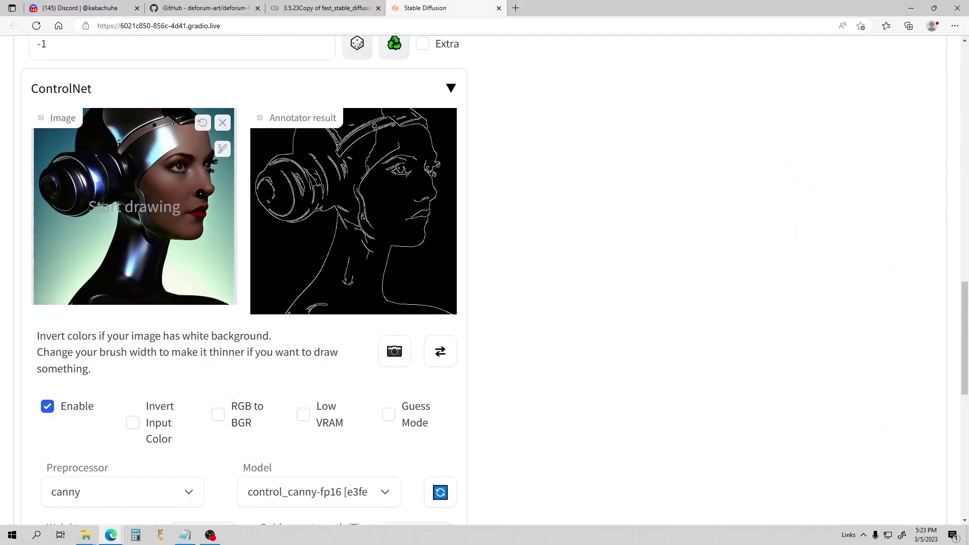
scroll(201, 194, down, 5)
scroll(252, 273, down, 3)
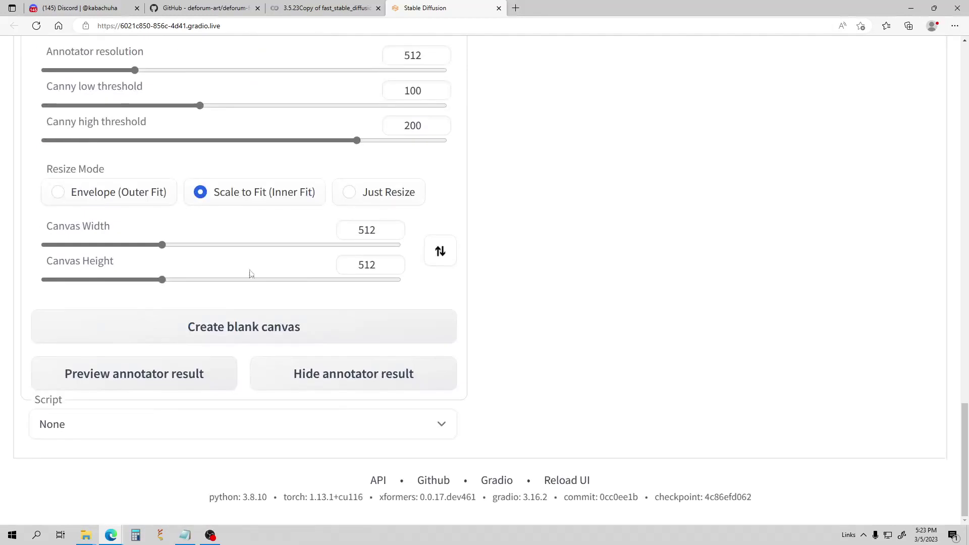
scroll(259, 286, up, 9)
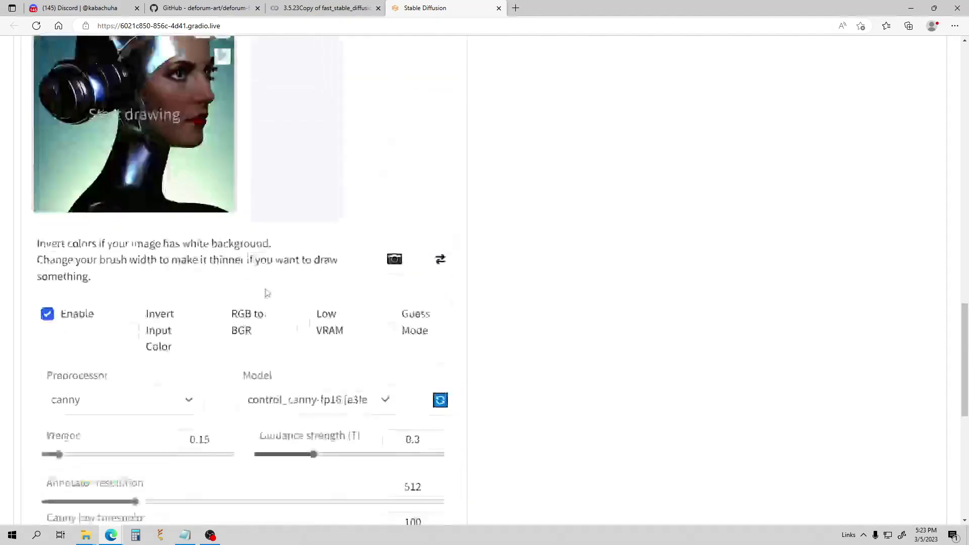
scroll(238, 295, down, 9)
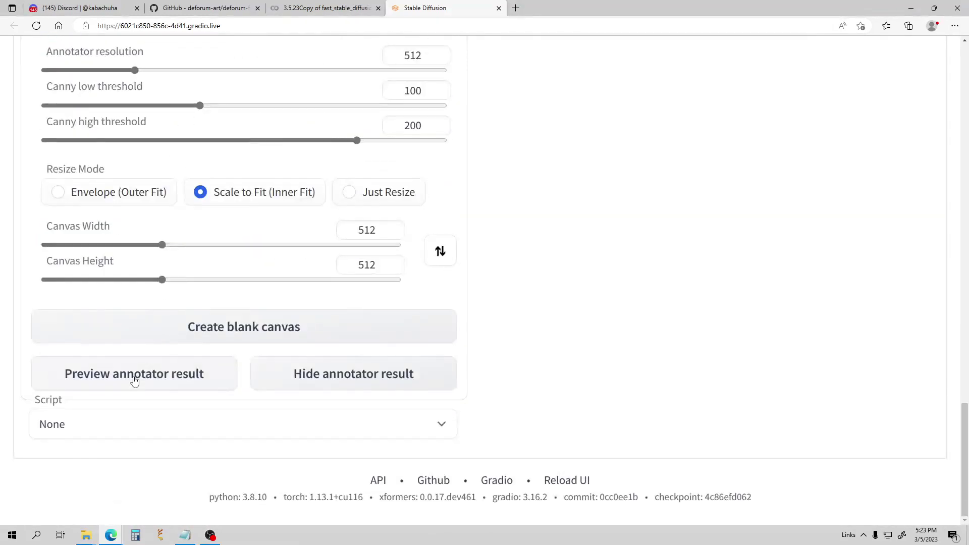
scroll(185, 299, up, 10)
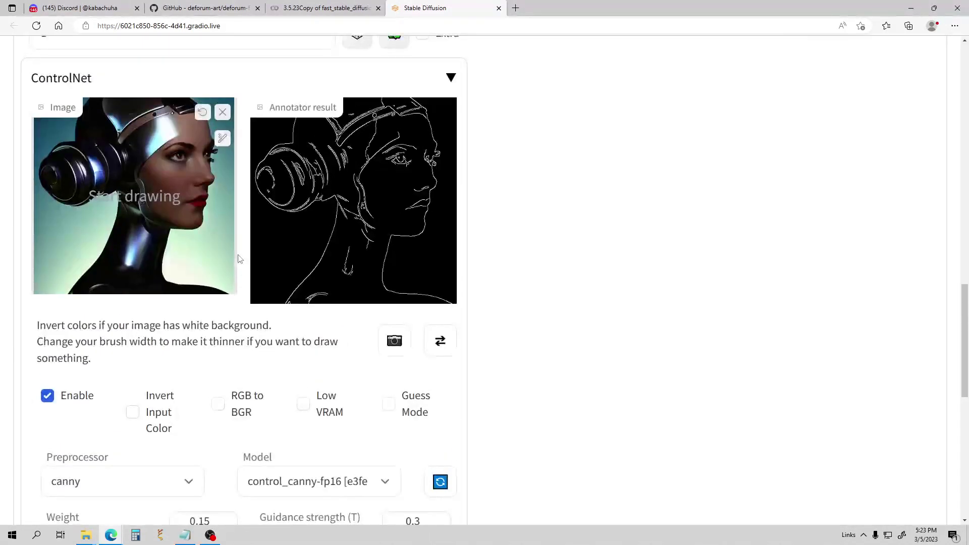
scroll(182, 309, down, 3)
click(164, 342)
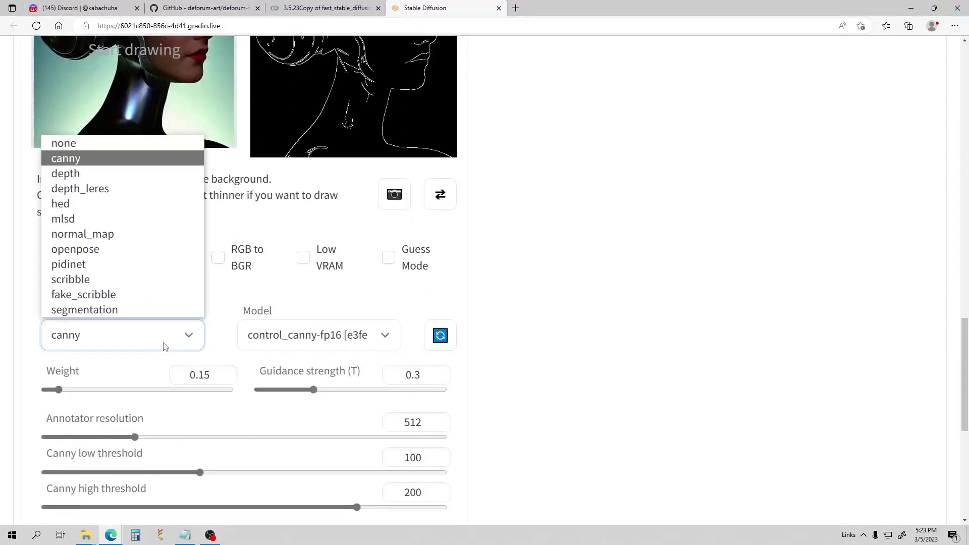
click(84, 158)
click(374, 335)
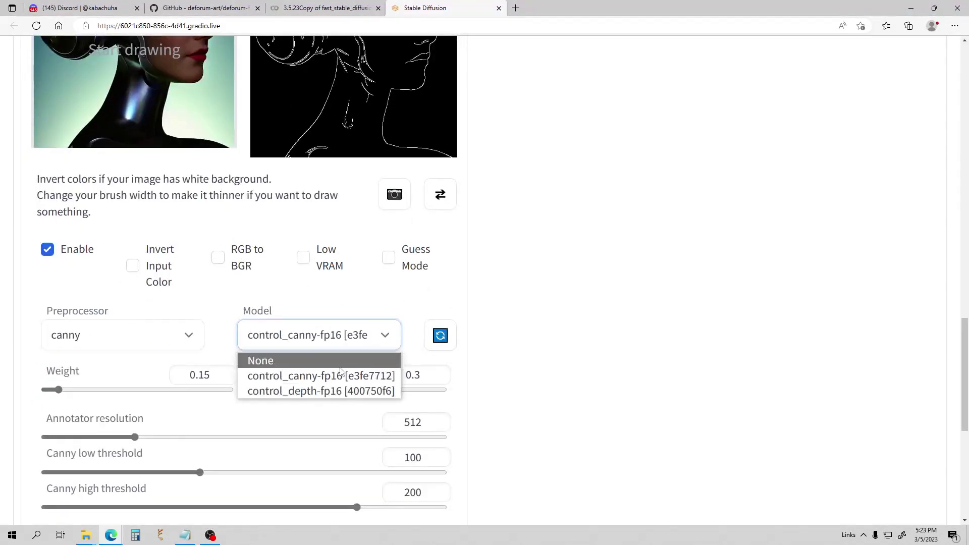
click(339, 380)
Set the ControlNet weight to 1 and generate the img2img image
scroll(270, 305, up, 4)
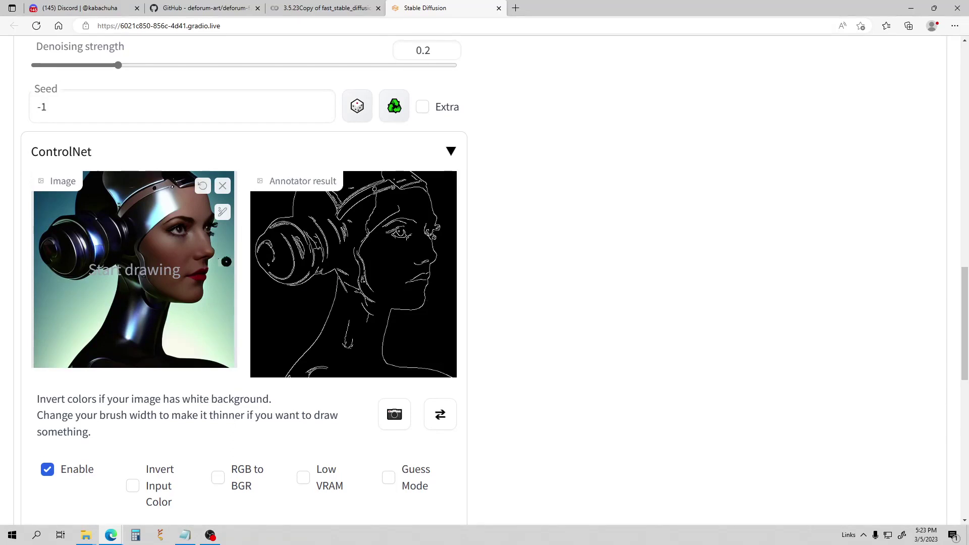
scroll(233, 260, down, 5)
scroll(241, 258, up, 4)
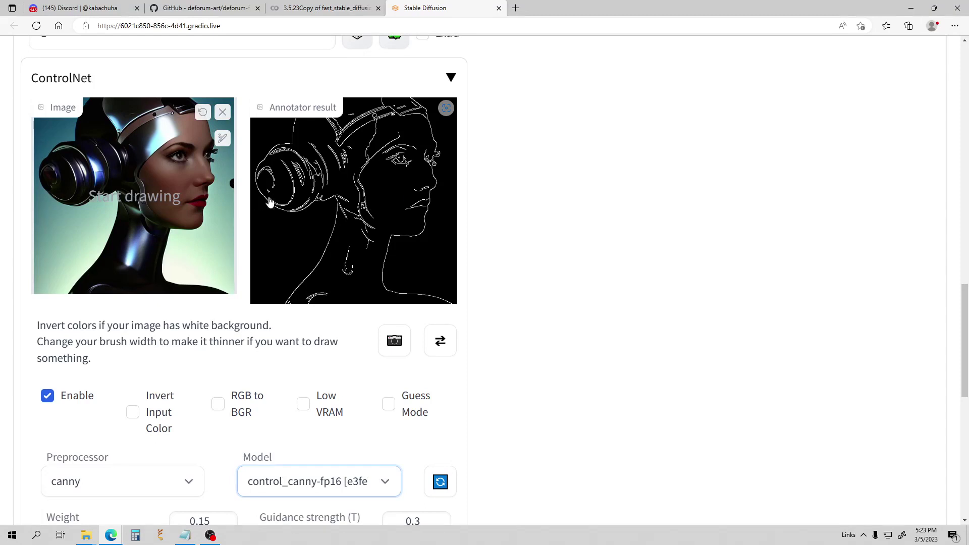
scroll(265, 199, down, 3)
scroll(256, 215, down, 3)
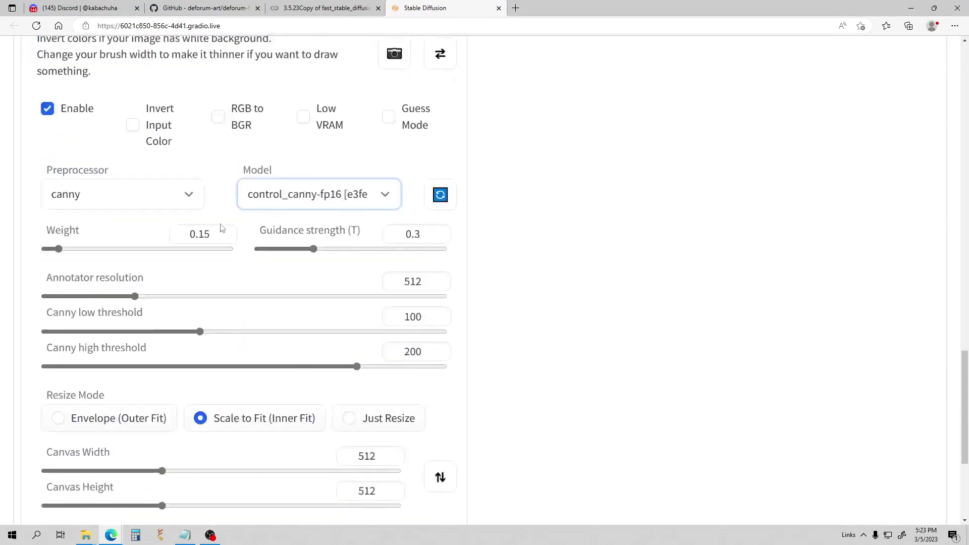
drag(58, 243, 136, 251)
scroll(136, 251, up, 15)
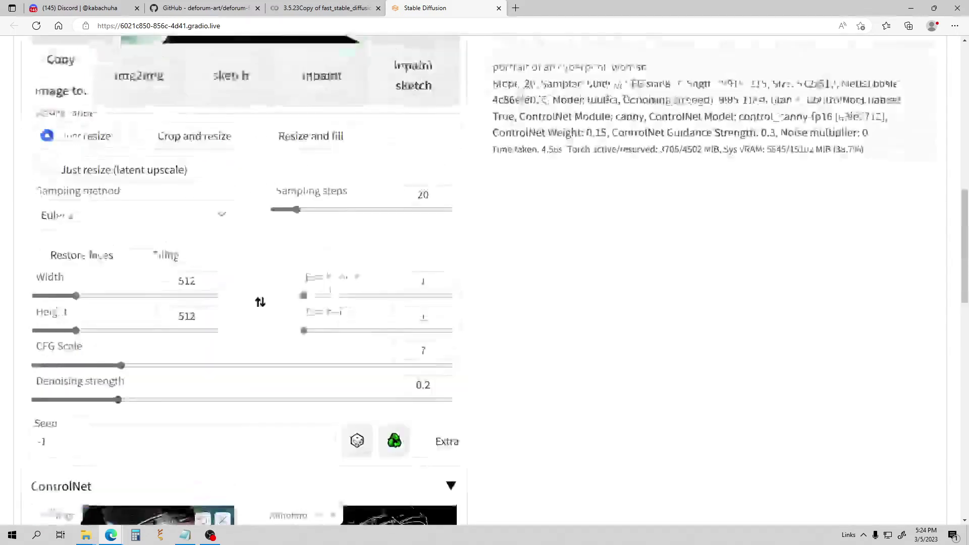
scroll(501, 271, up, 5)
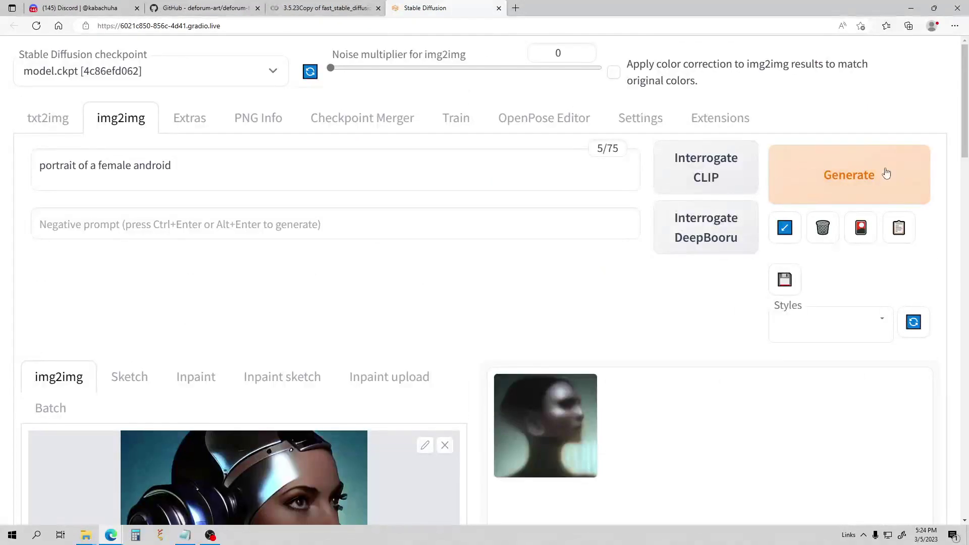
click(887, 173)
scroll(582, 321, down, 4)
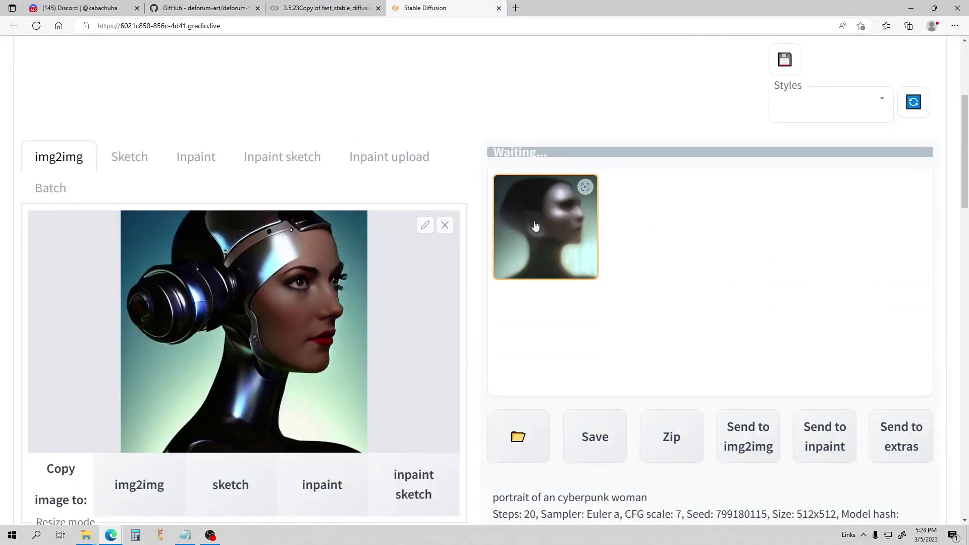
Check the generation log in the Colab notebook, return to the web UI and enlarge the generated image to compare with the source
click(344, 6)
scroll(253, 162, down, 5)
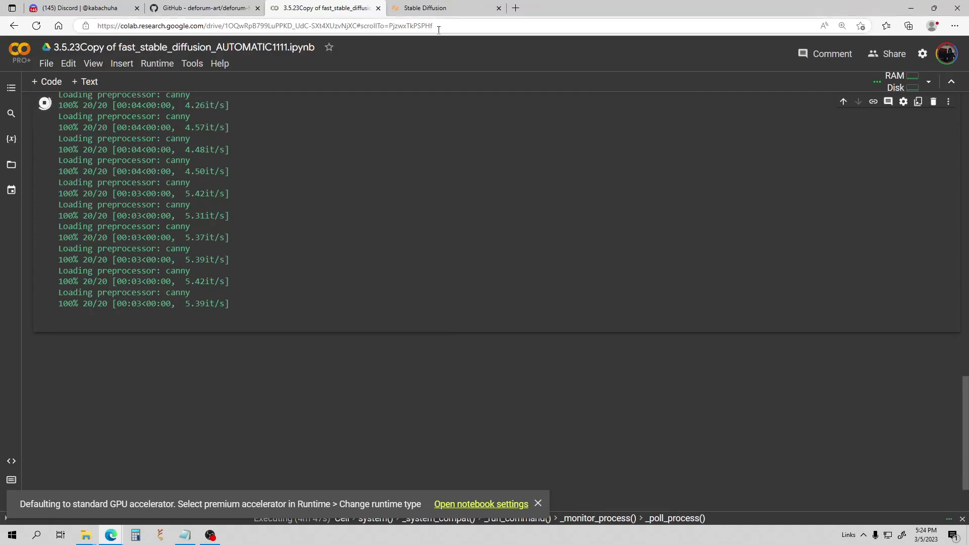
click(426, 8)
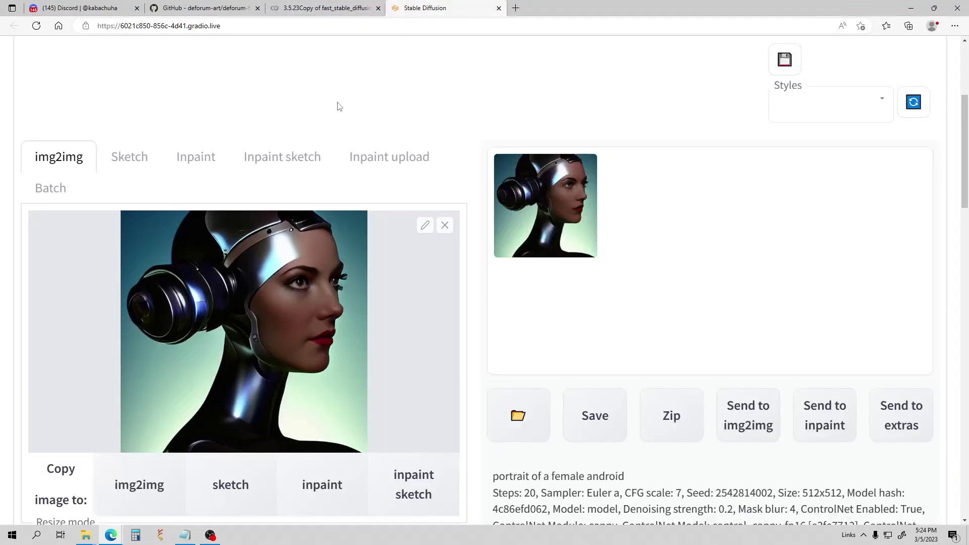
scroll(333, 152, down, 3)
scroll(459, 191, up, 4)
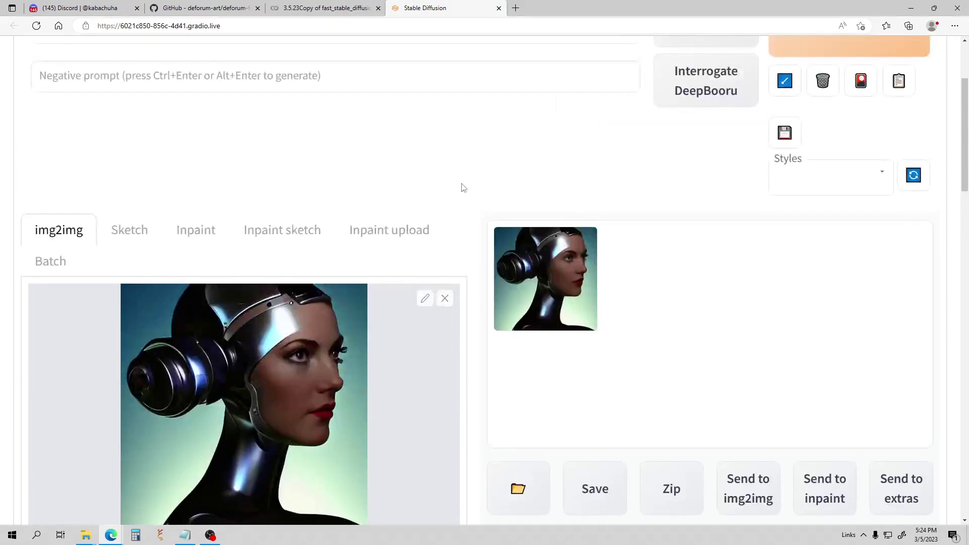
scroll(461, 189, down, 1)
click(561, 230)
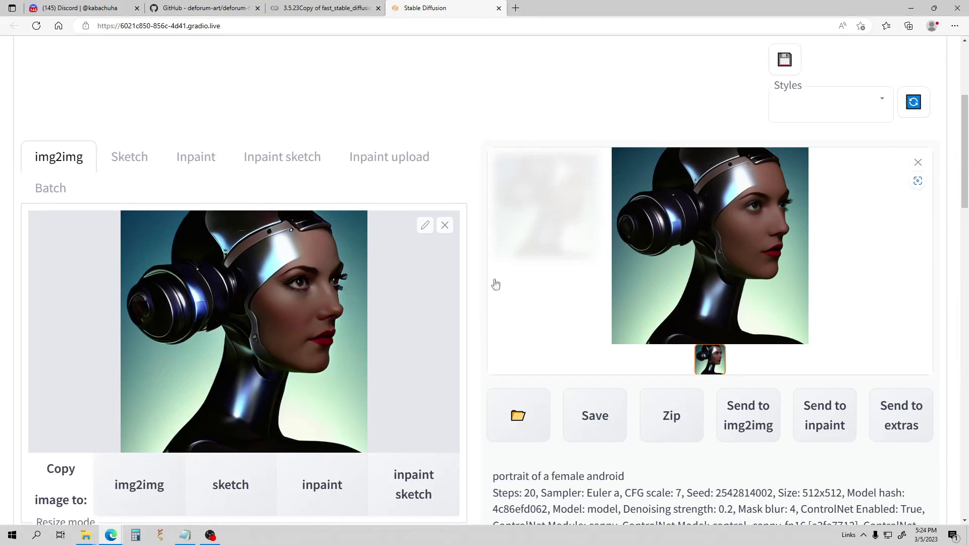
Raise the img2img denoising strength substantially and generate the image again to view the new result
scroll(549, 287, down, 9)
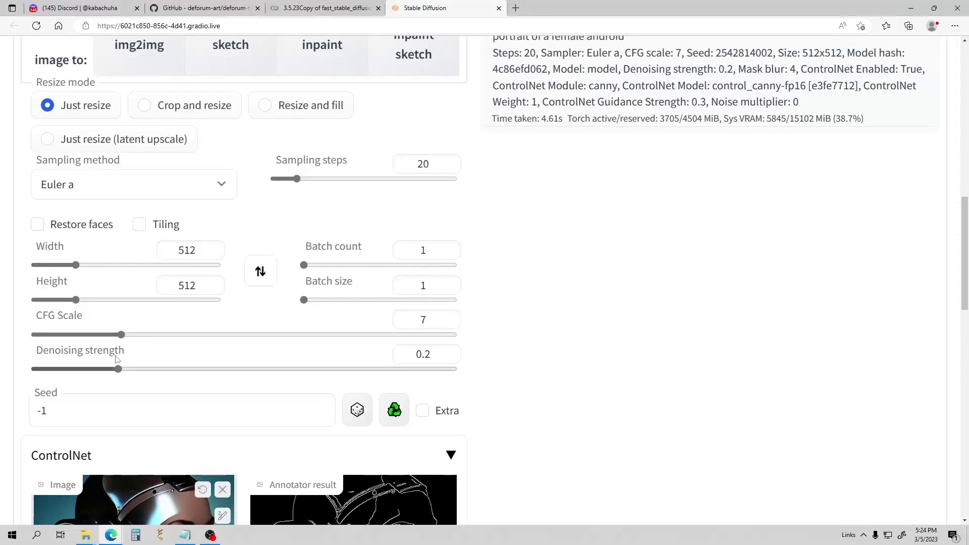
drag(120, 370, 373, 369)
scroll(749, 245, up, 15)
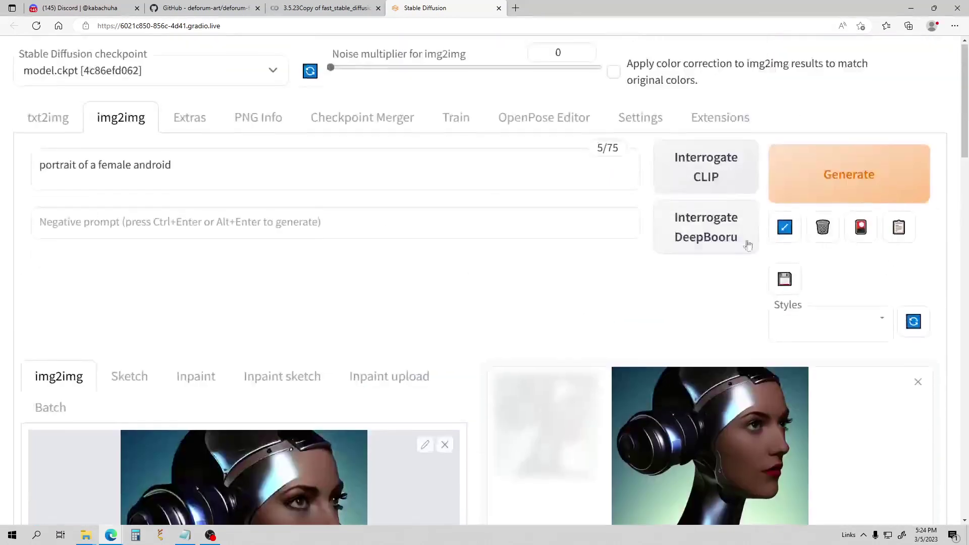
click(843, 187)
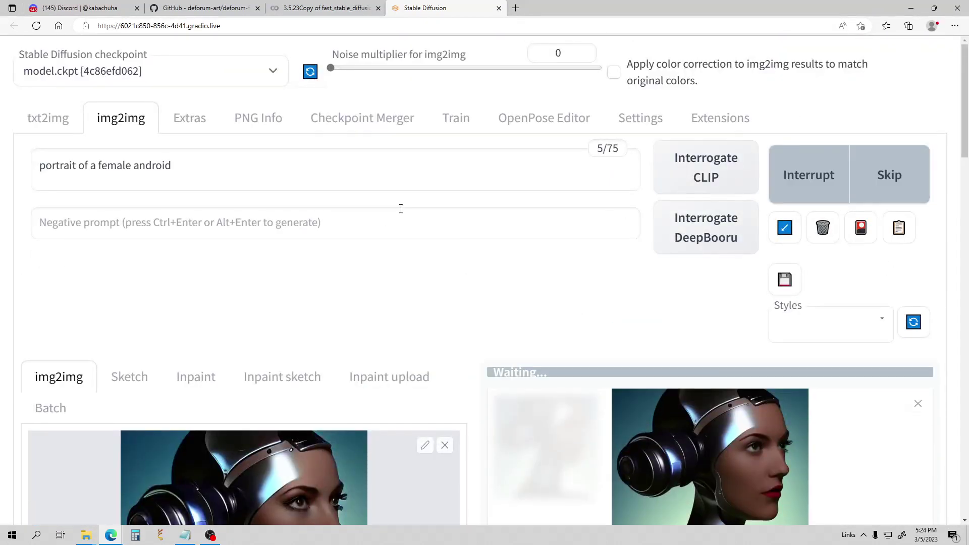
scroll(396, 209, down, 3)
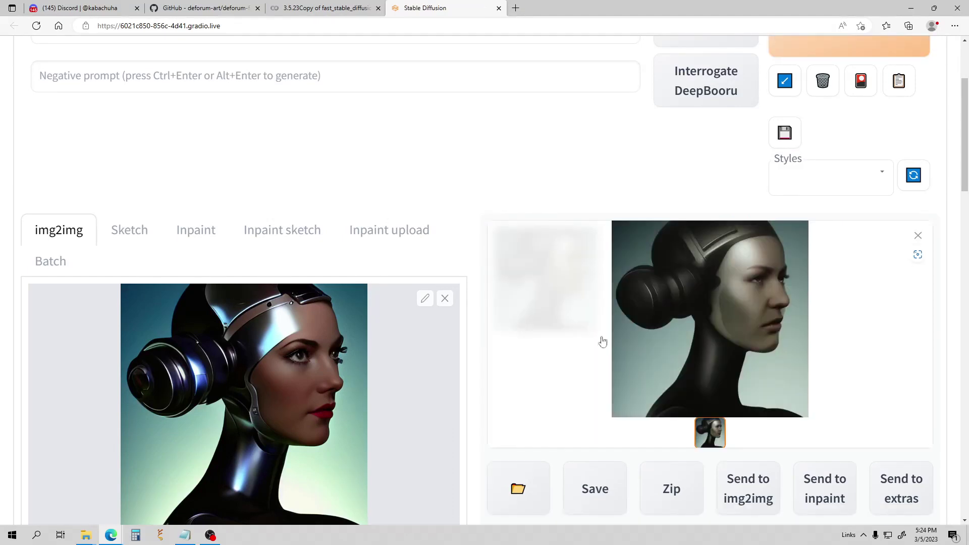
Compare the generated android image with the source, and review the denoising strength and ControlNet settings used
scroll(697, 327, down, 1)
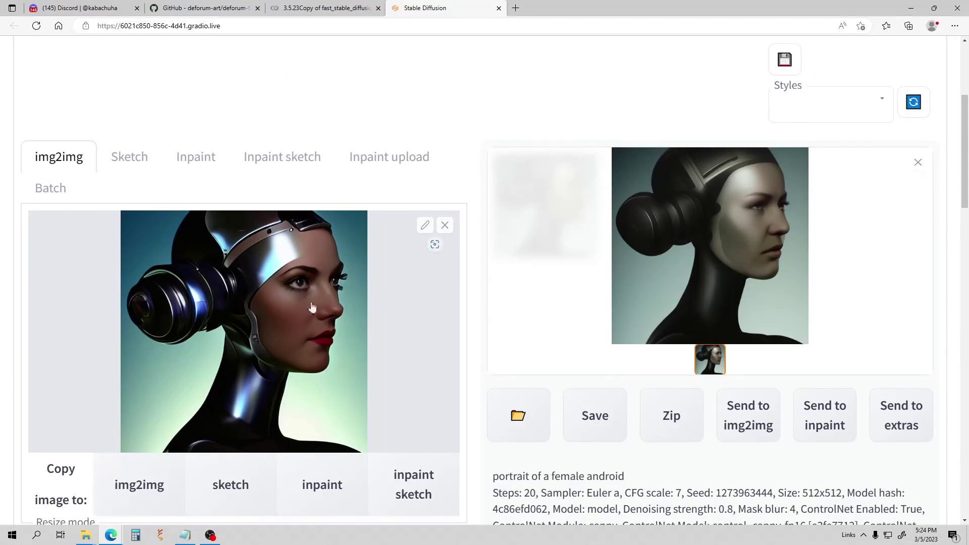
scroll(316, 250, down, 3)
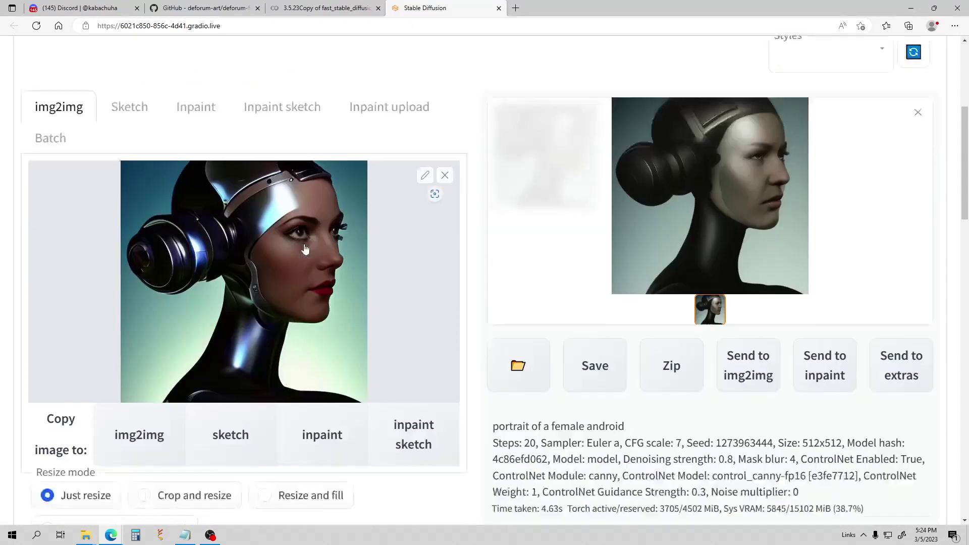
scroll(361, 251, up, 3)
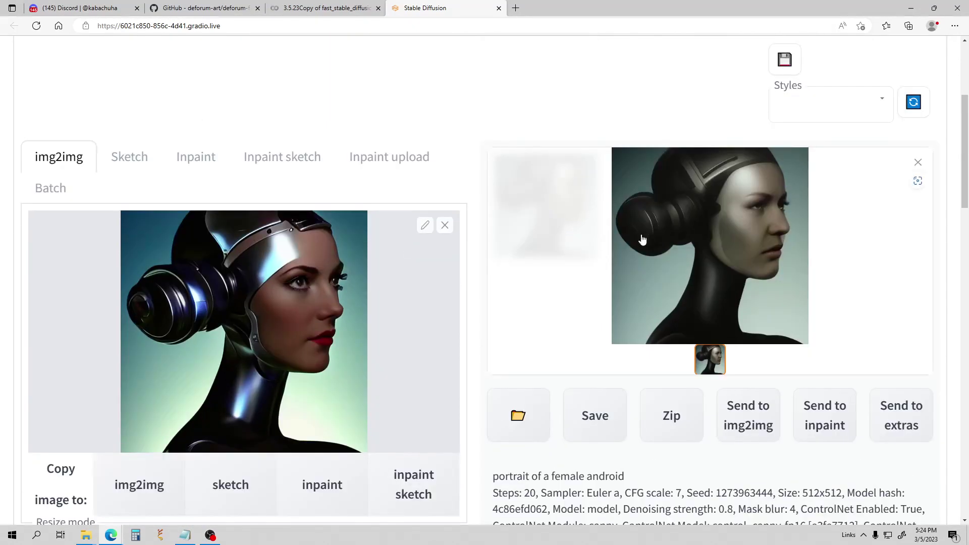
scroll(642, 239, down, 3)
scroll(563, 210, up, 4)
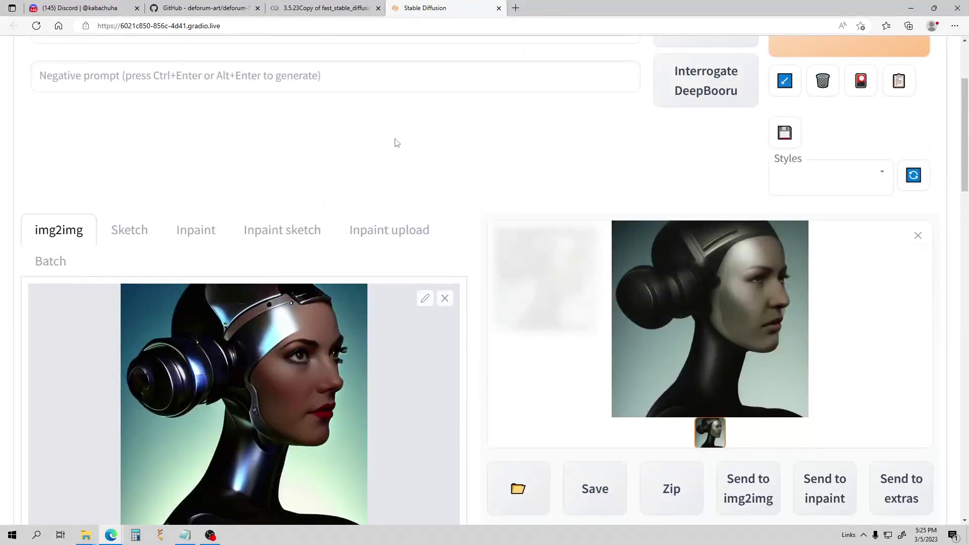
scroll(396, 143, down, 3)
scroll(442, 160, up, 3)
scroll(310, 130, down, 10)
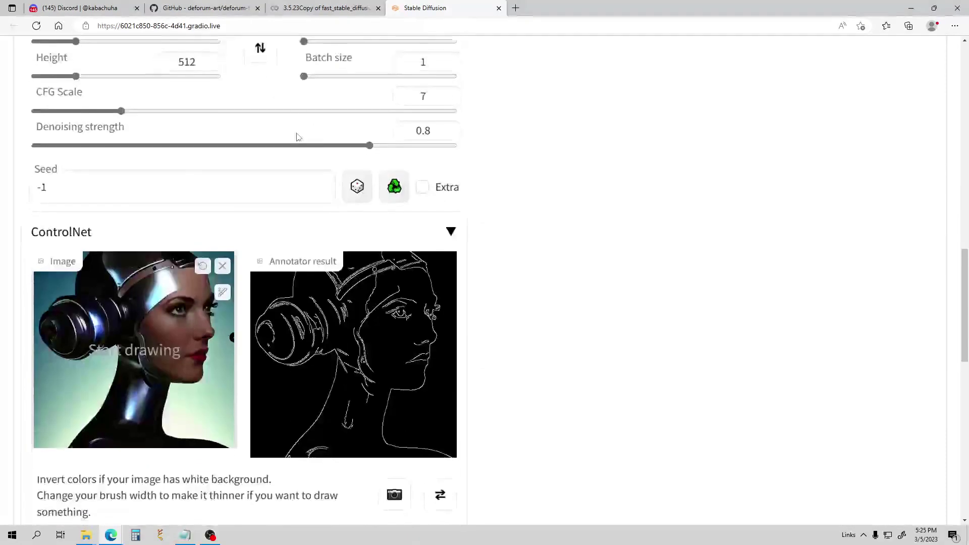
scroll(297, 137, down, 8)
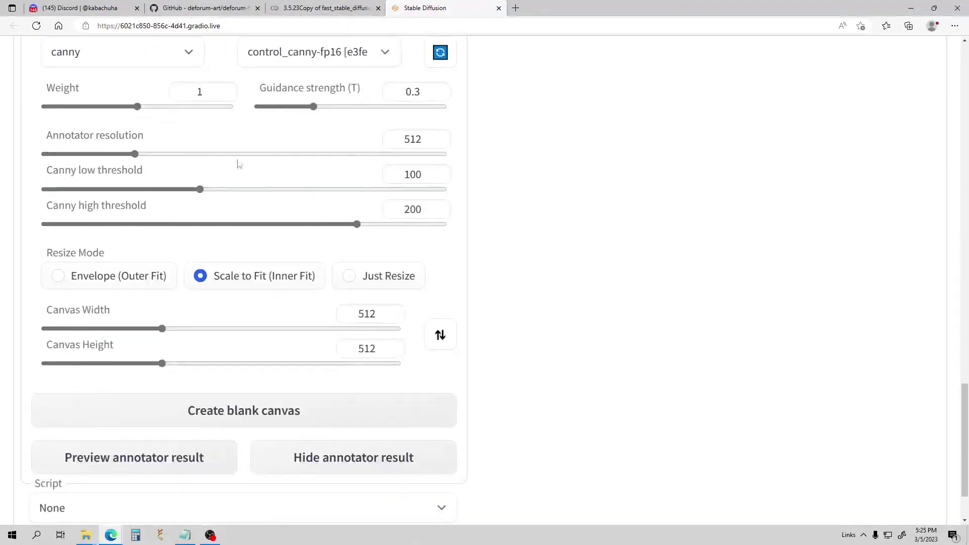
scroll(181, 181, down, 1)
scroll(179, 183, up, 5)
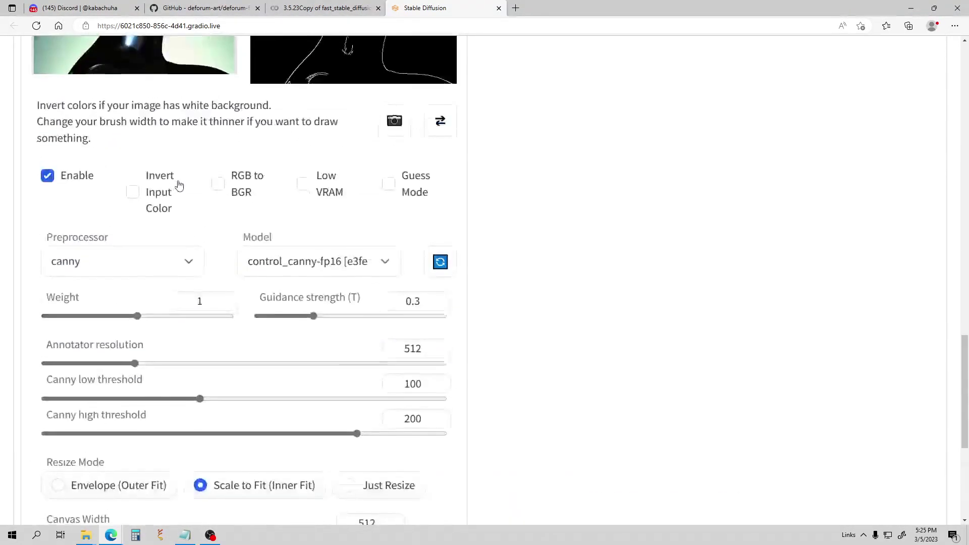
Turn ControlNet off and on again, and reselect the canny preprocessor and the control_canny-fp16 model
click(48, 252)
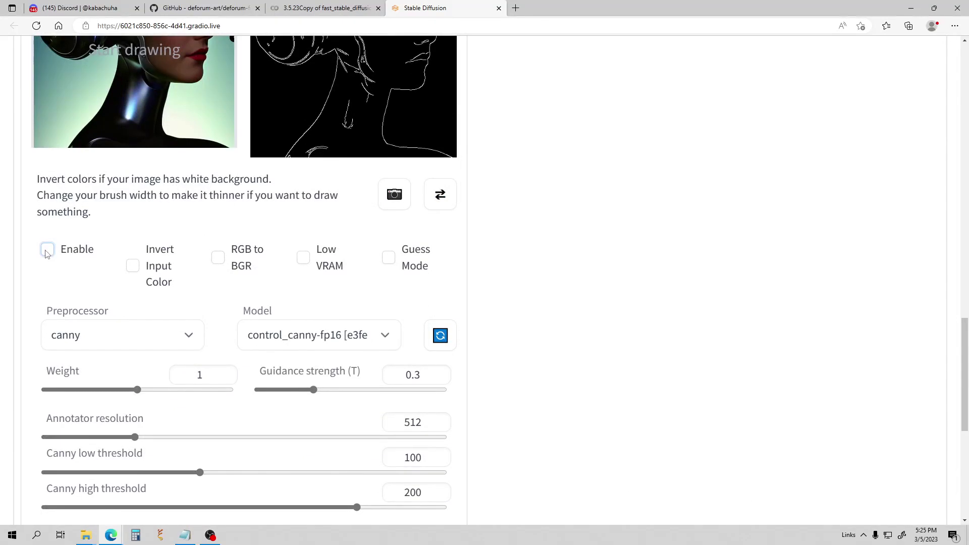
click(47, 251)
click(162, 335)
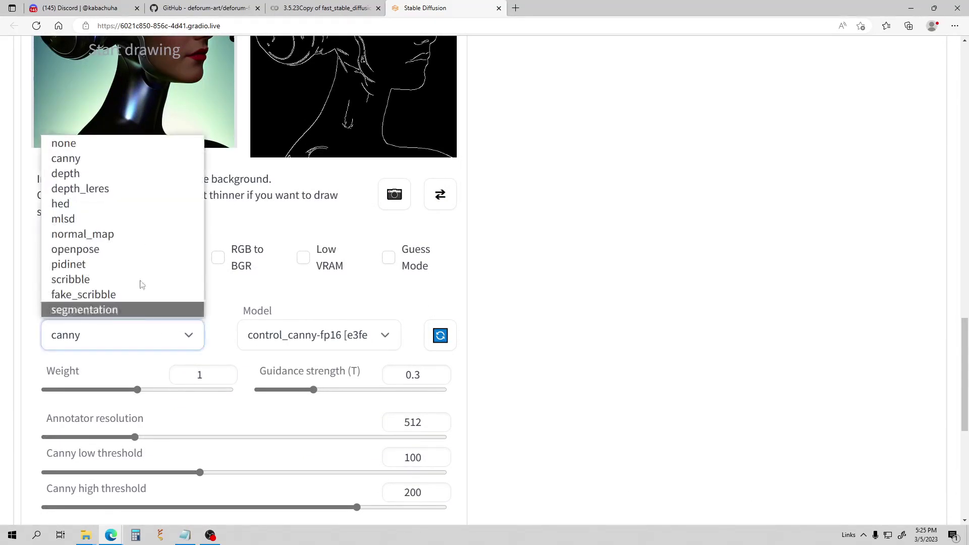
click(76, 162)
click(393, 337)
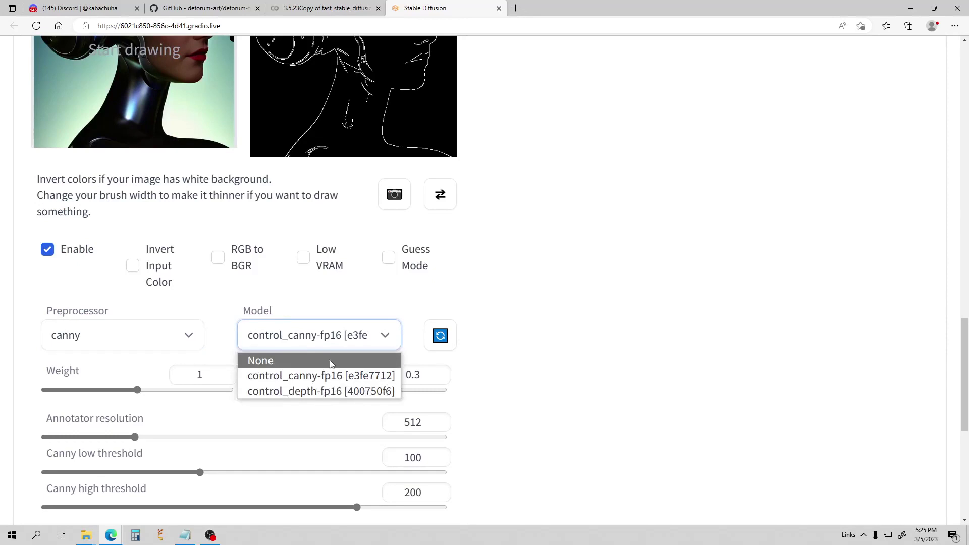
click(323, 375)
scroll(200, 222, down, 3)
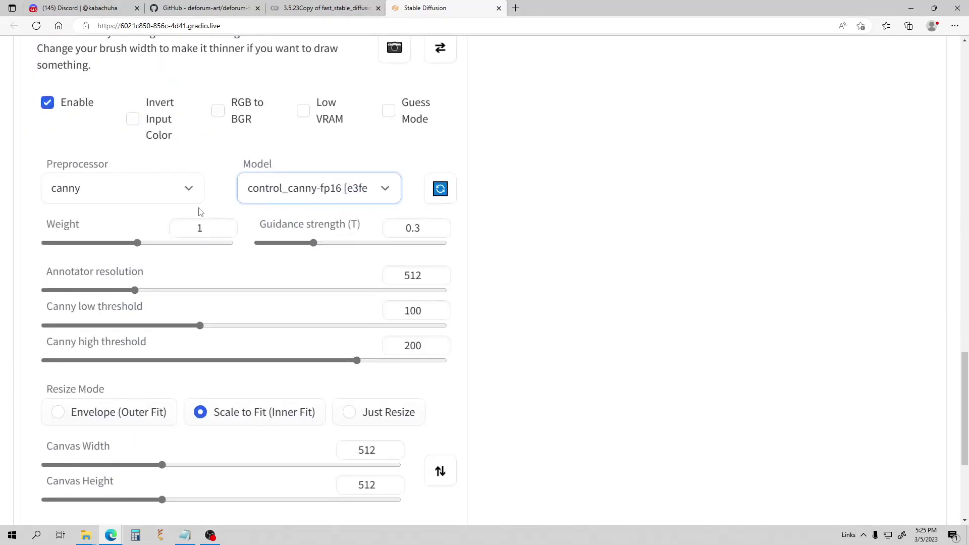
Change the prompt to "portrait of a female cyberpunk" and generate the img2img image
scroll(201, 215, down, 5)
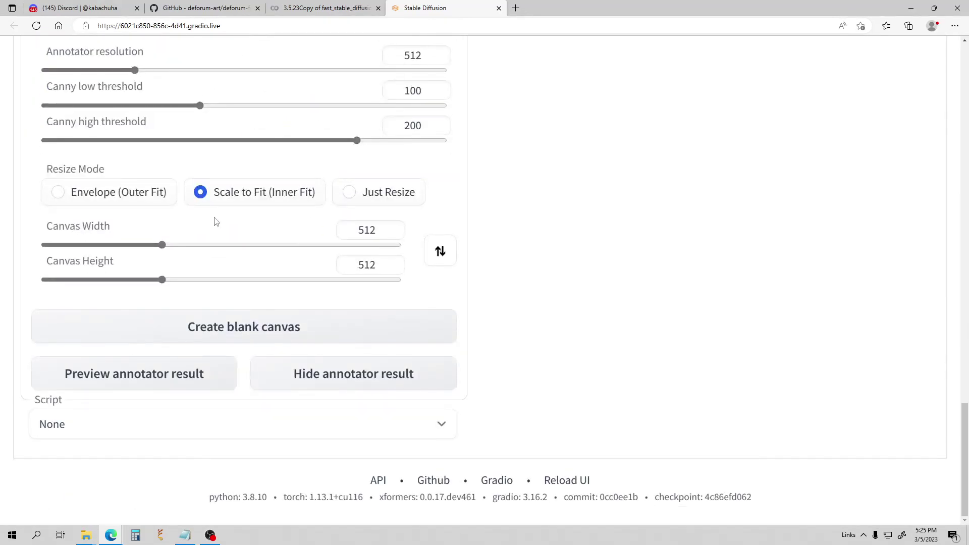
scroll(243, 222, up, 4)
scroll(261, 240, down, 4)
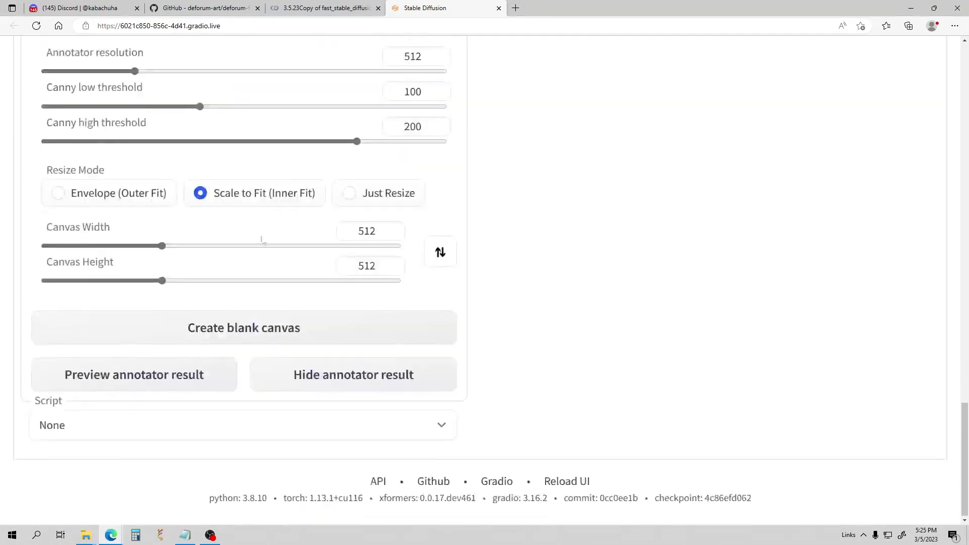
scroll(282, 252, up, 15)
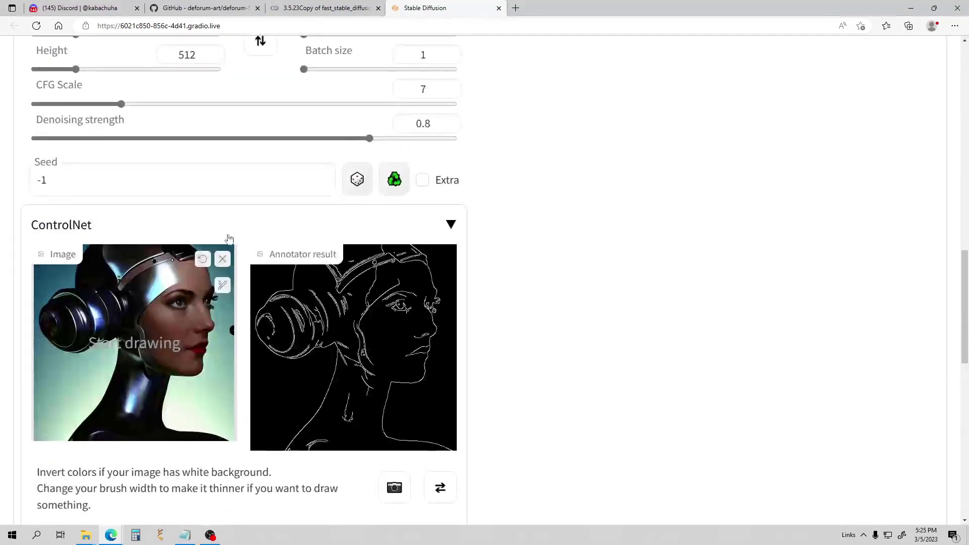
scroll(223, 227, up, 7)
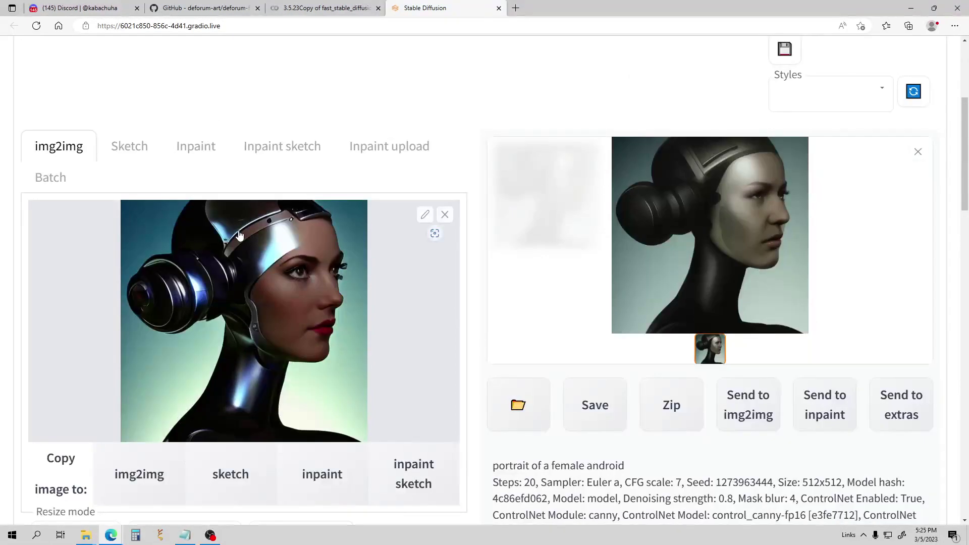
scroll(240, 235, up, 4)
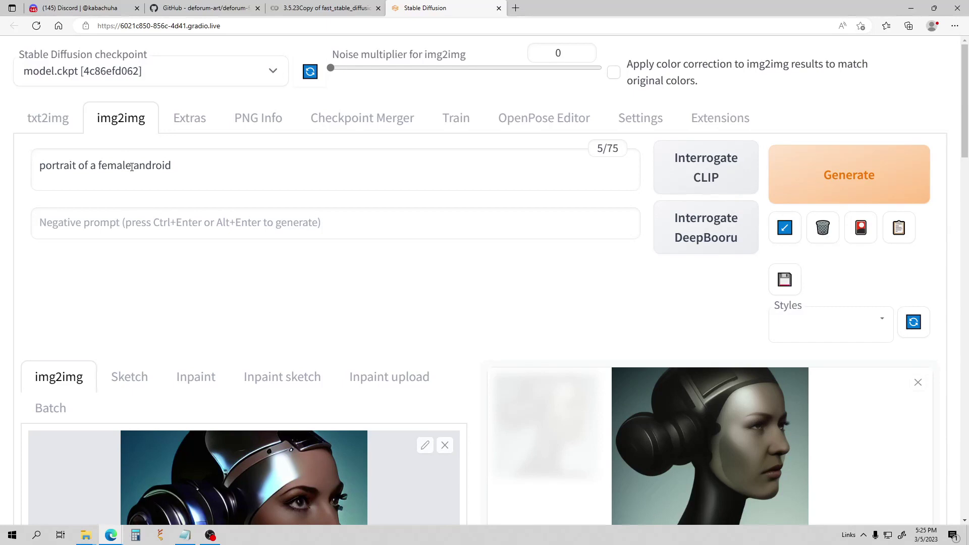
drag(131, 167, 210, 163)
key(BackSpace)
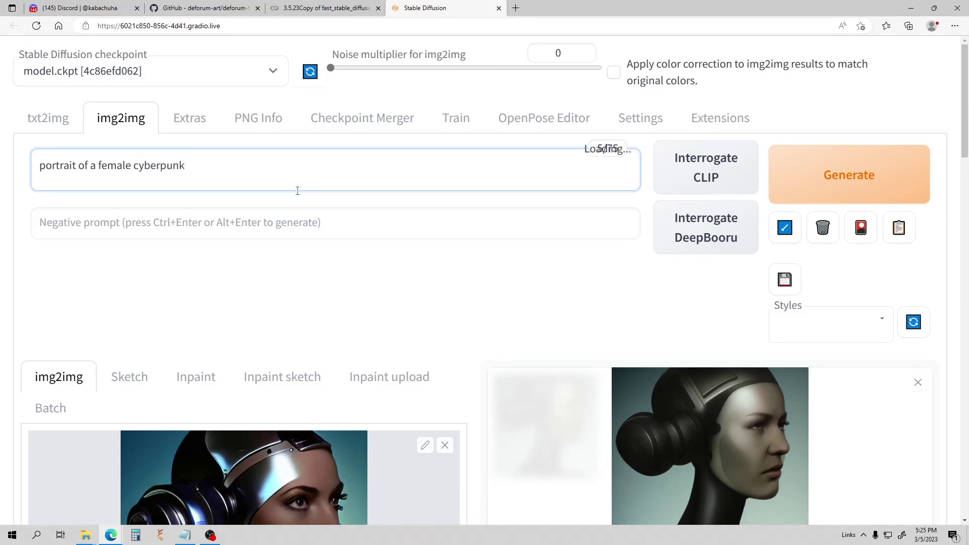
click(788, 184)
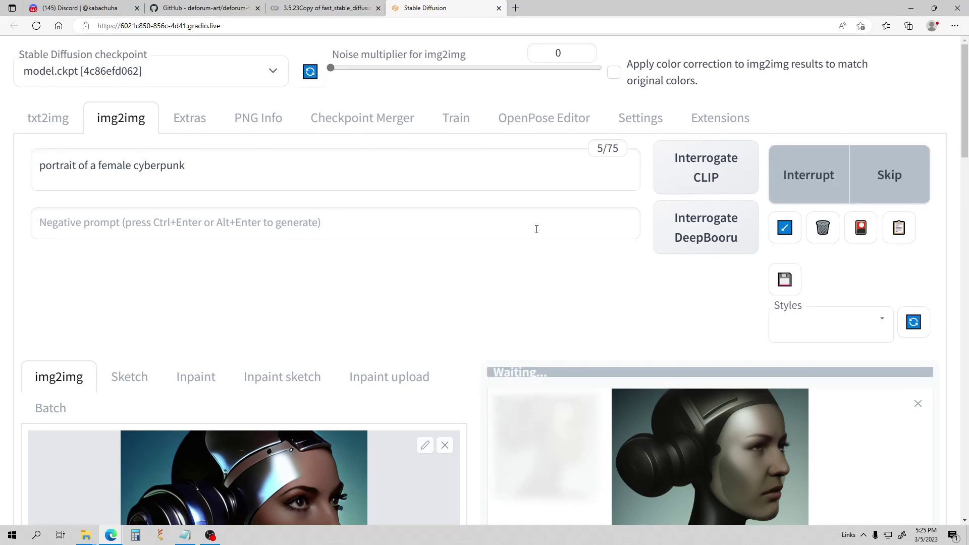
Follow the cyberpunk generation and compare its result with the source image
scroll(536, 212, down, 1)
scroll(555, 195, down, 2)
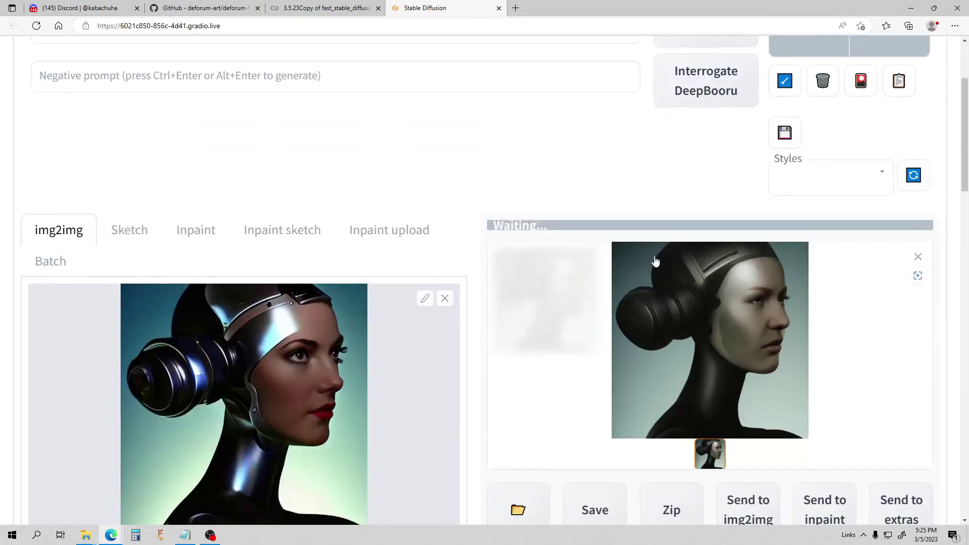
scroll(439, 302, down, 15)
scroll(393, 334, up, 14)
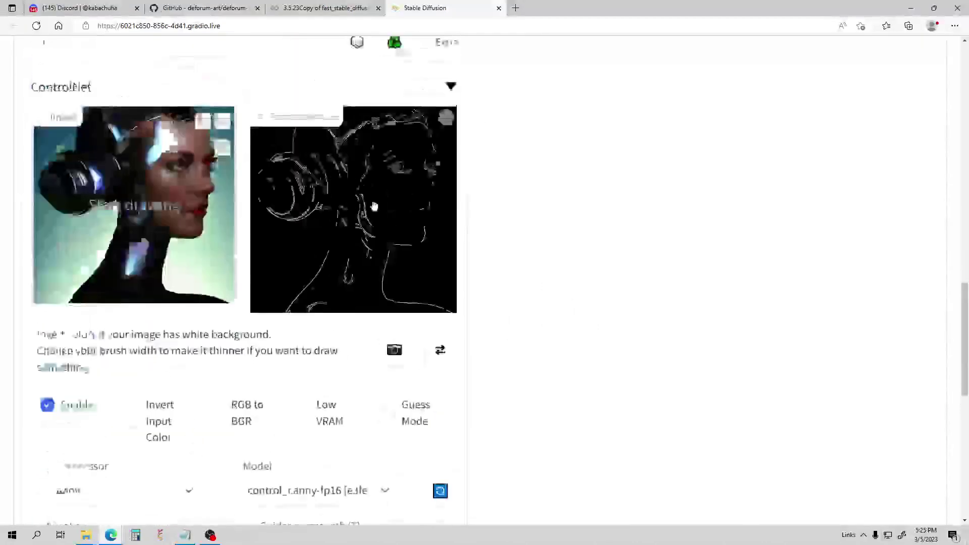
scroll(505, 212, up, 4)
scroll(537, 238, down, 3)
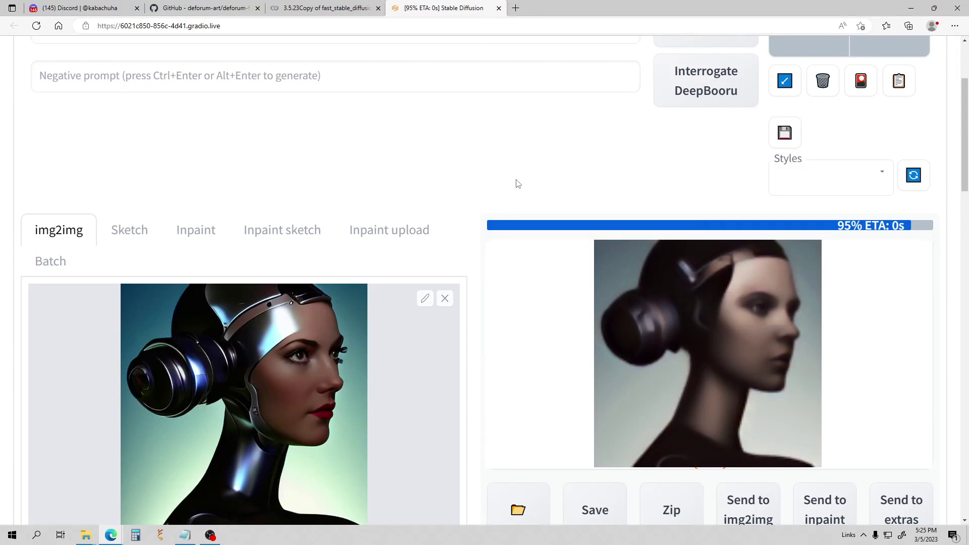
scroll(515, 182, down, 1)
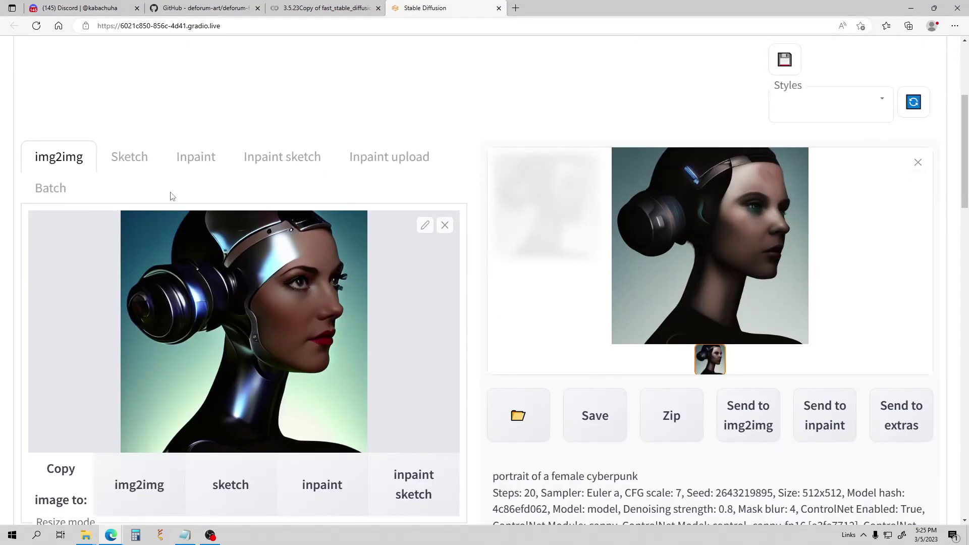
Change the prompt to "portrait of a goth female vampire" and generate the img2img image
scroll(158, 194, up, 3)
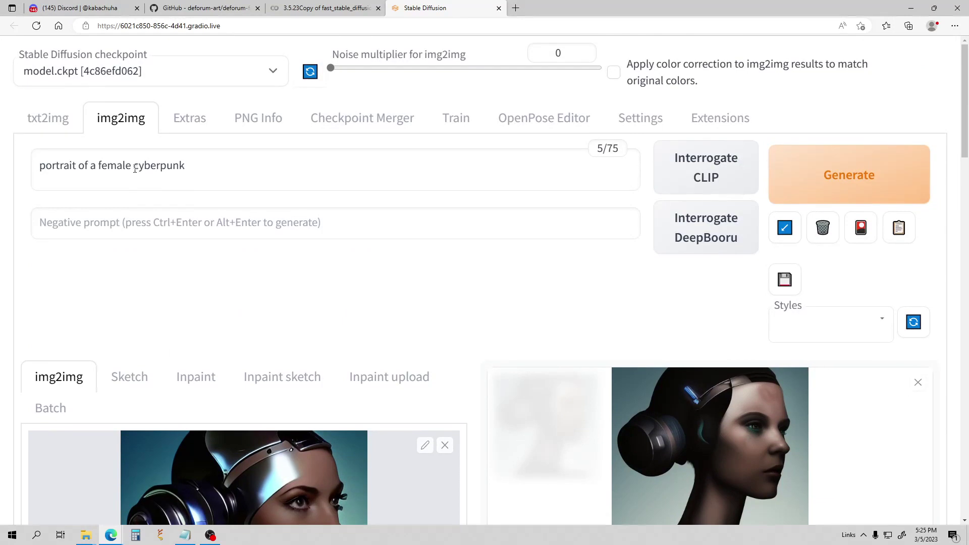
click(95, 166)
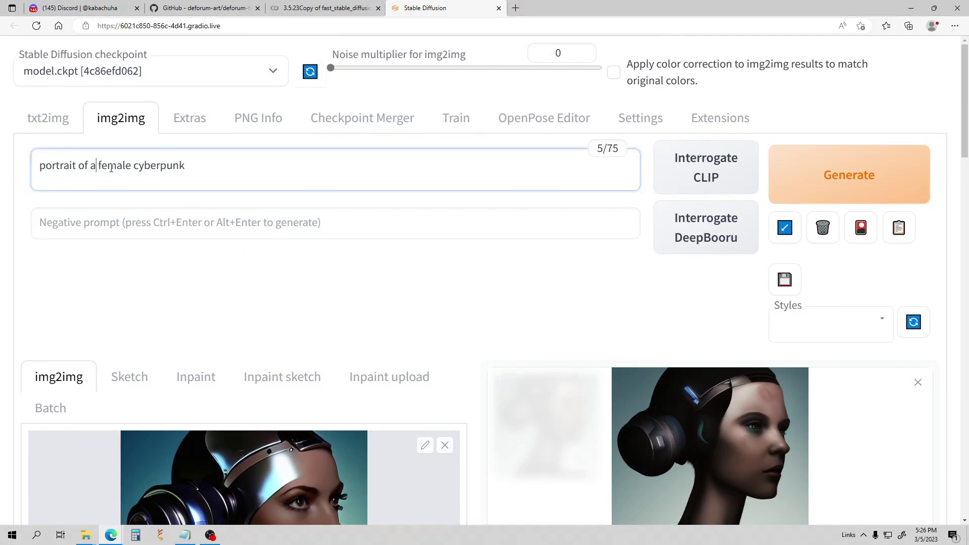
text(goth)
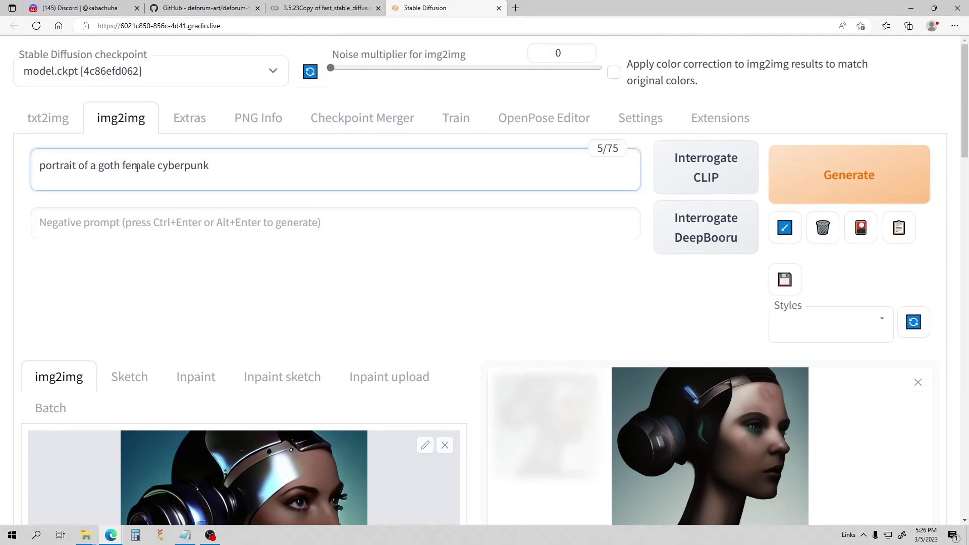
drag(158, 166, 243, 167)
key(BackSpace)
click(844, 188)
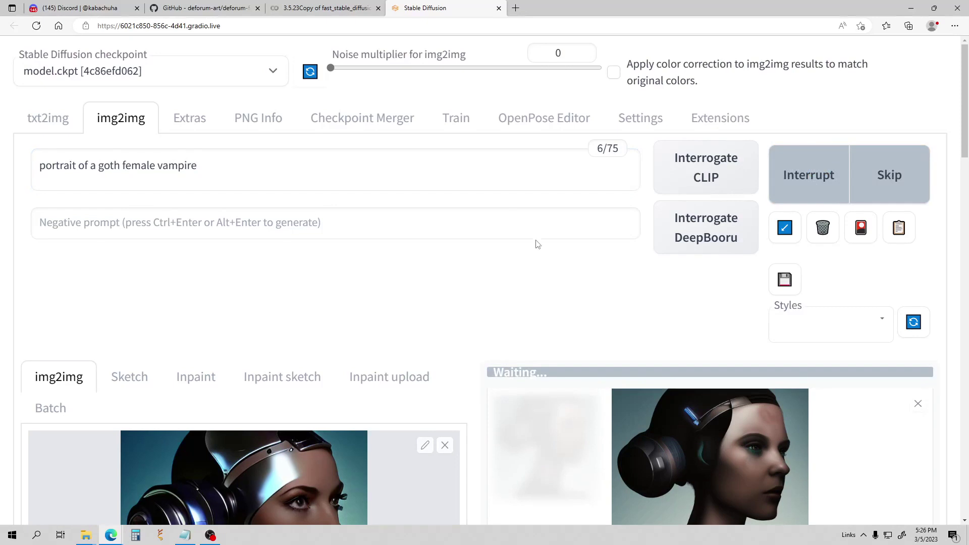
scroll(468, 202, down, 3)
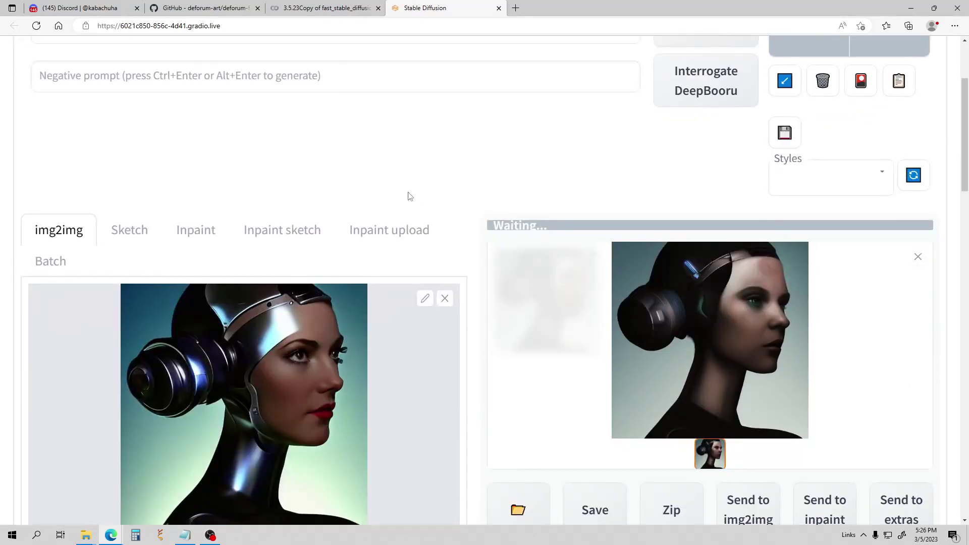
Check the generation log and hardware settings in the Colab notebook, leave the settings as they are, and return to the web UI
click(328, 7)
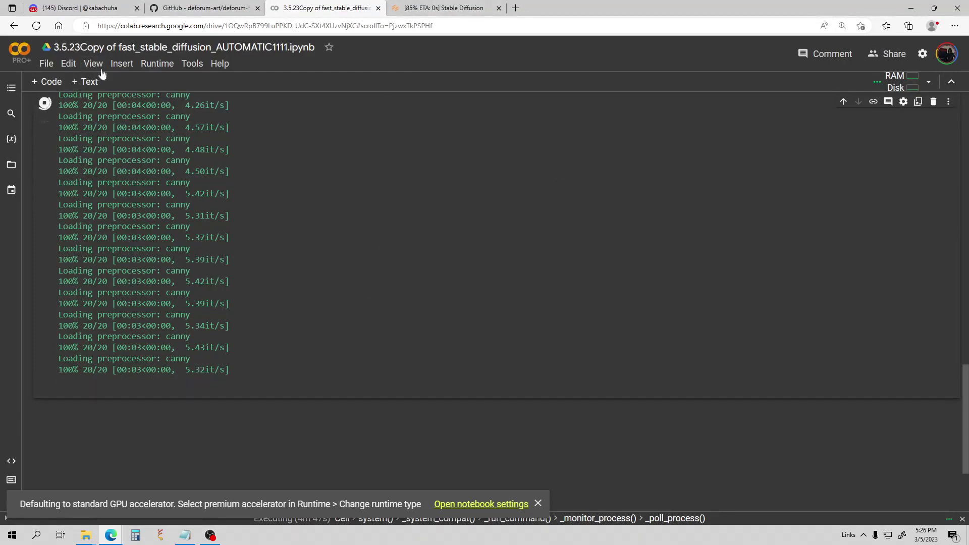
click(70, 64)
click(186, 276)
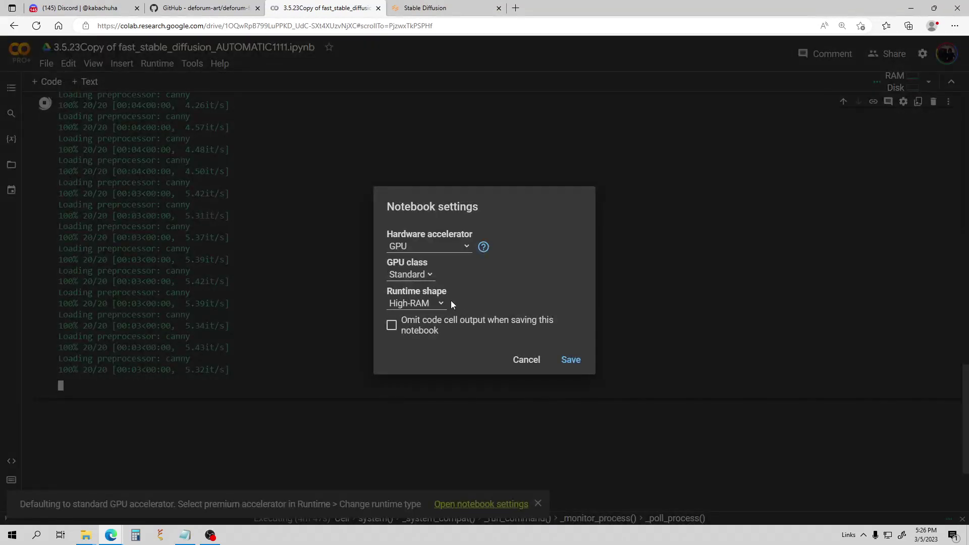
click(526, 360)
click(433, 8)
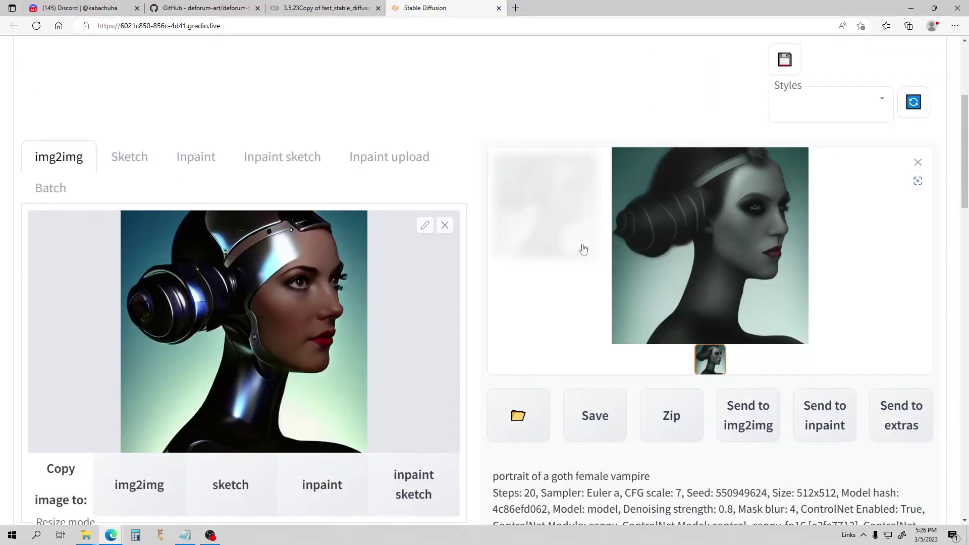
Enlarge the generated vampire portrait, close the enlarged view and compare the result with the source image
click(678, 227)
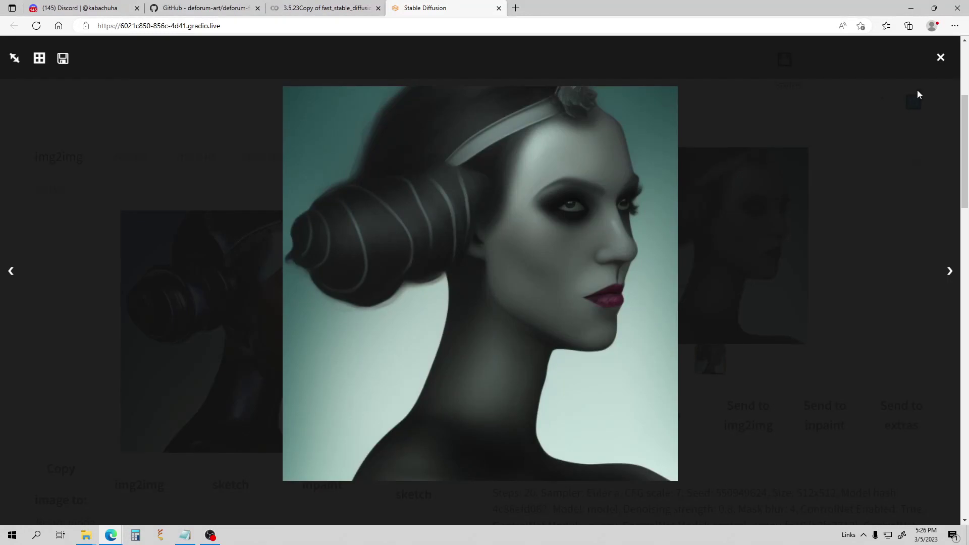
click(940, 57)
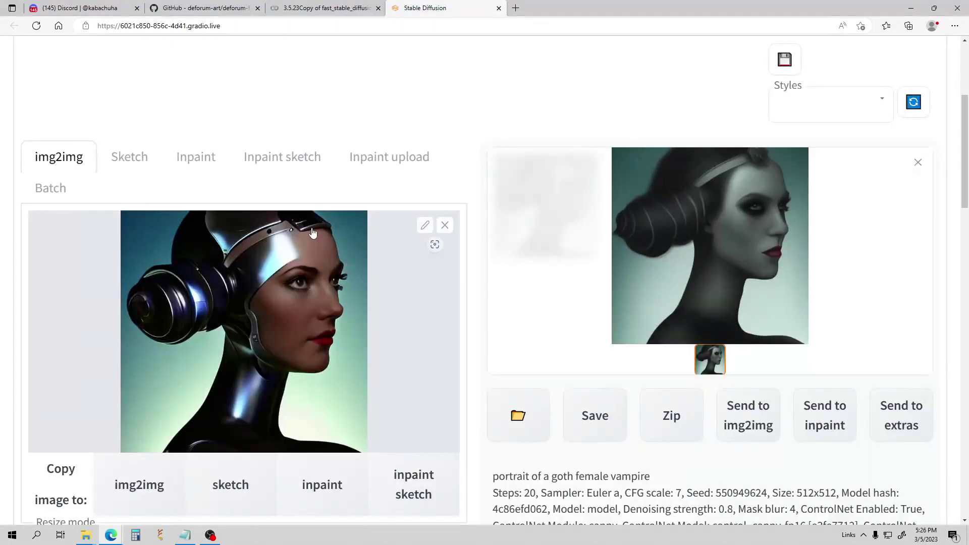
scroll(373, 212, down, 4)
scroll(504, 230, up, 5)
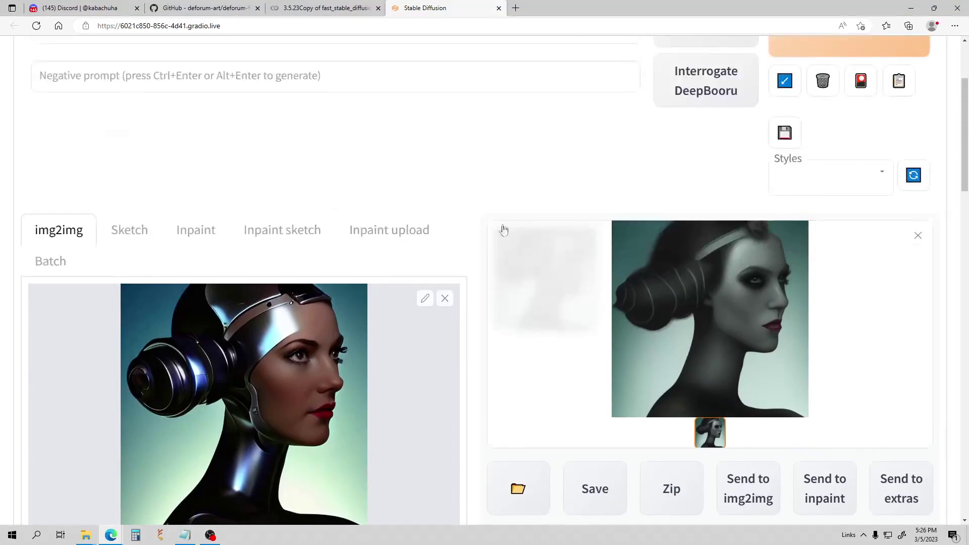
Open the list of installed web UI extensions
scroll(282, 212, up, 3)
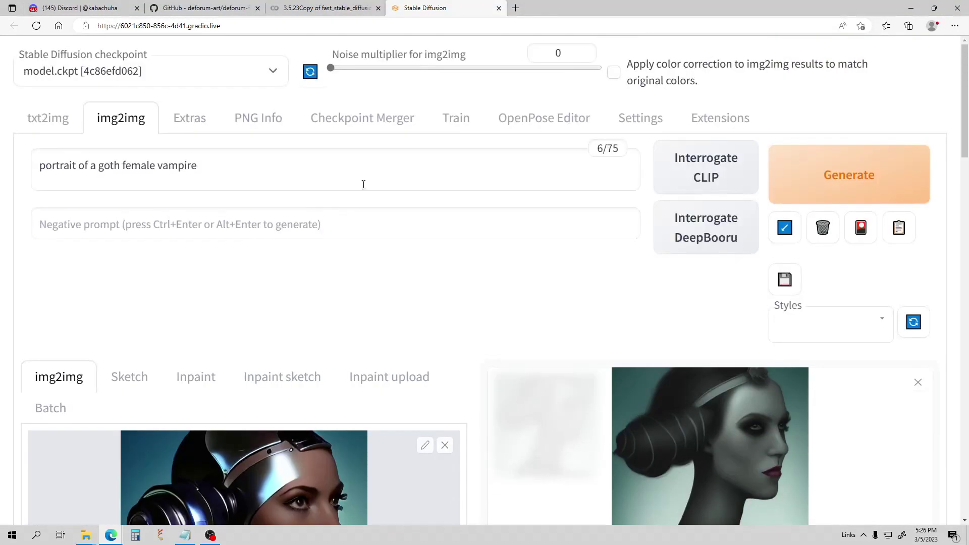
click(711, 121)
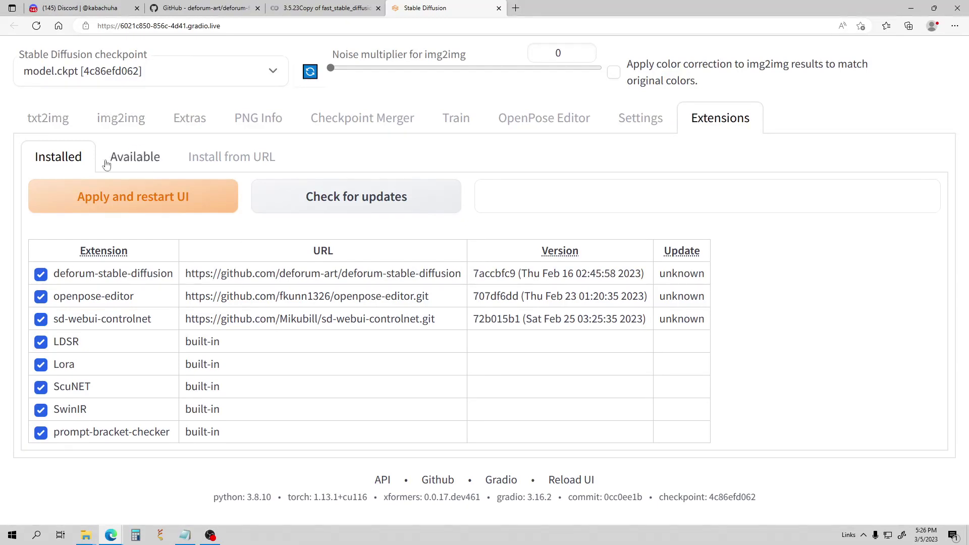
Return to the img2img page and compare the source image with the vampire result and its generation parameters
click(327, 8)
click(444, 8)
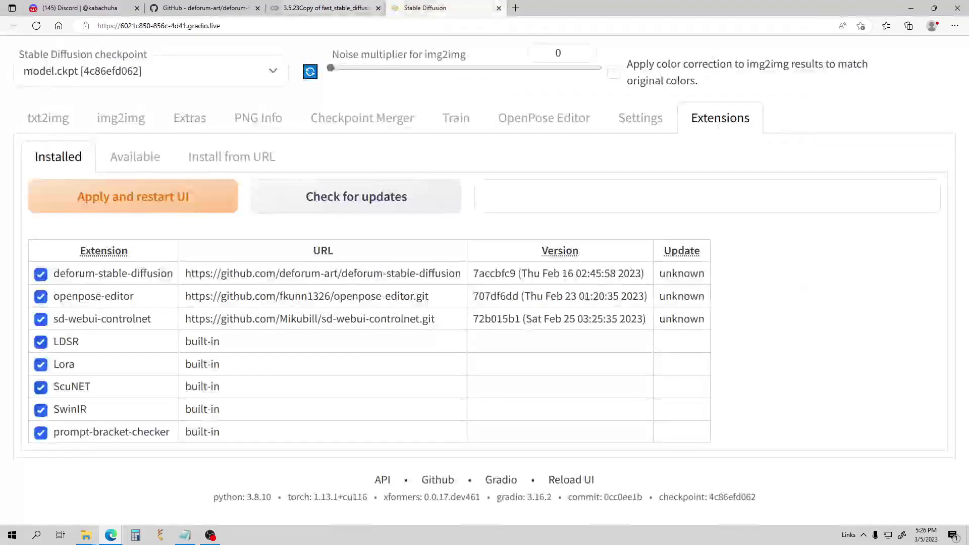
click(121, 118)
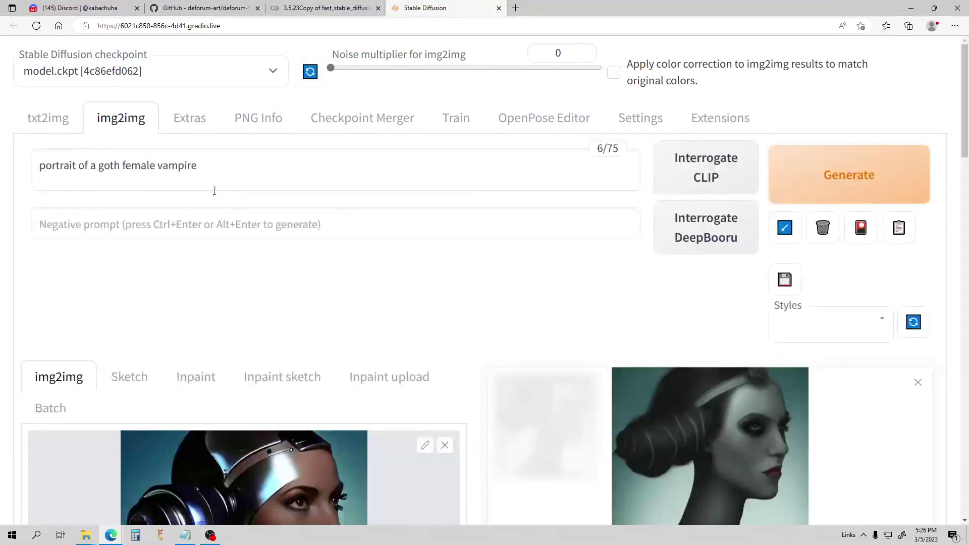
scroll(293, 275, down, 5)
scroll(301, 274, down, 5)
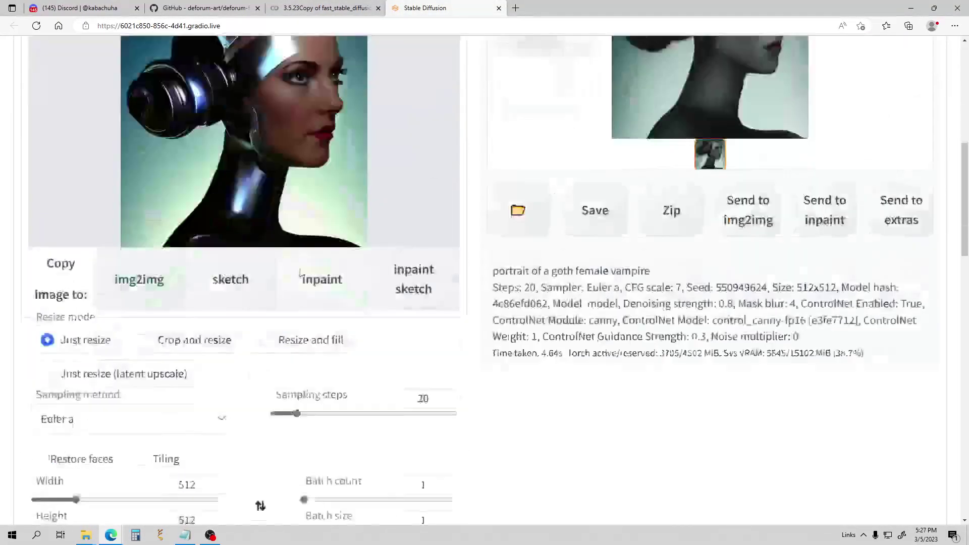
scroll(306, 271, up, 10)
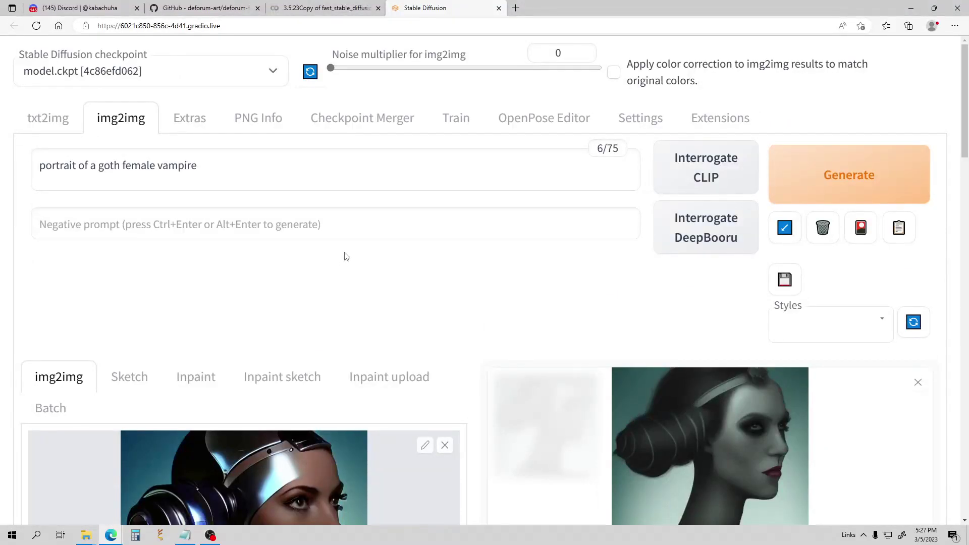
scroll(303, 247, down, 3)
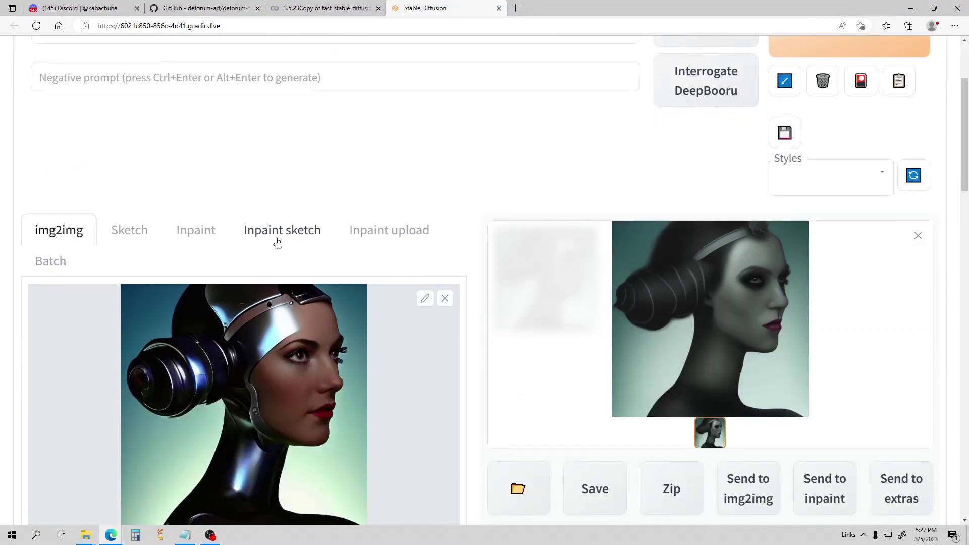
scroll(277, 242, down, 6)
scroll(286, 229, up, 7)
scroll(283, 222, down, 6)
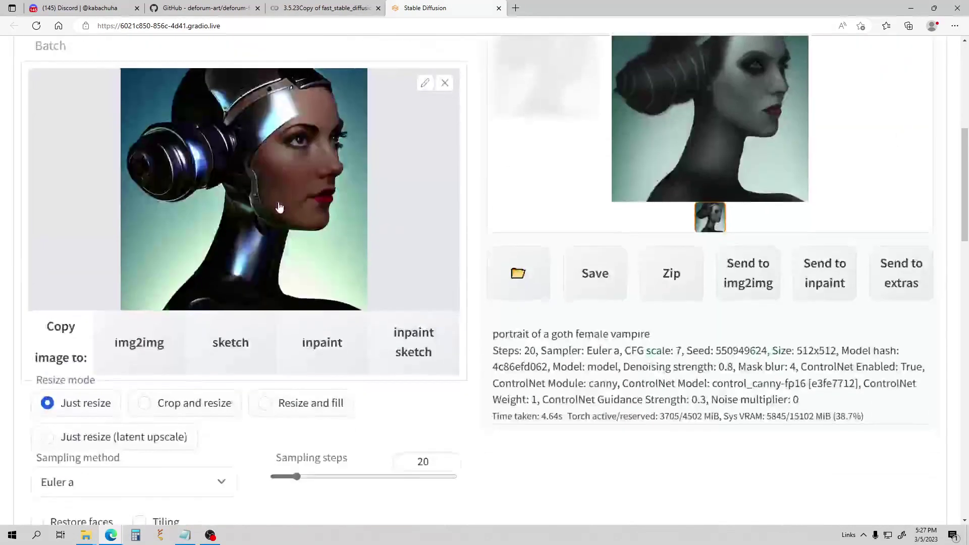
Set the denoising strength to 0.3 and generate the goth vampire portrait from the source image
scroll(280, 207, down, 7)
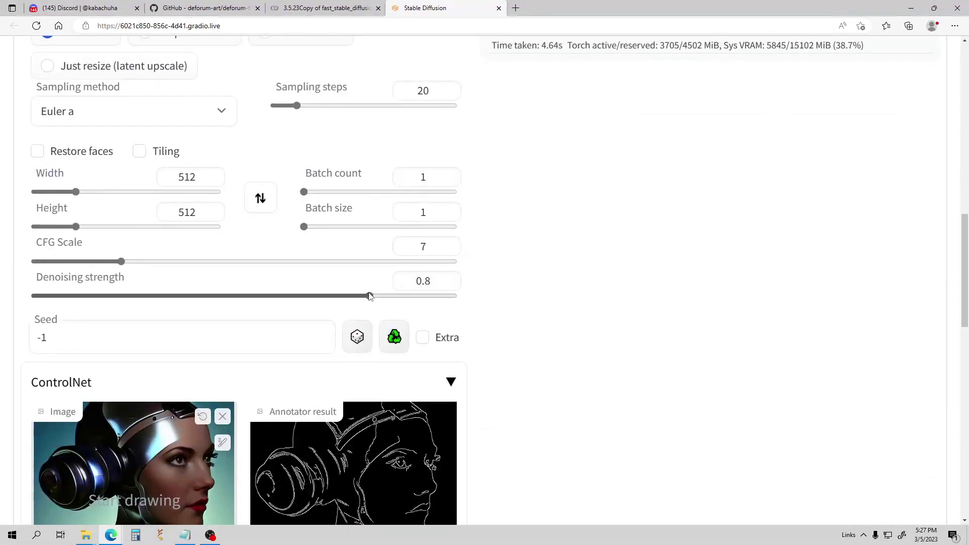
drag(370, 296, 160, 308)
scroll(757, 217, up, 12)
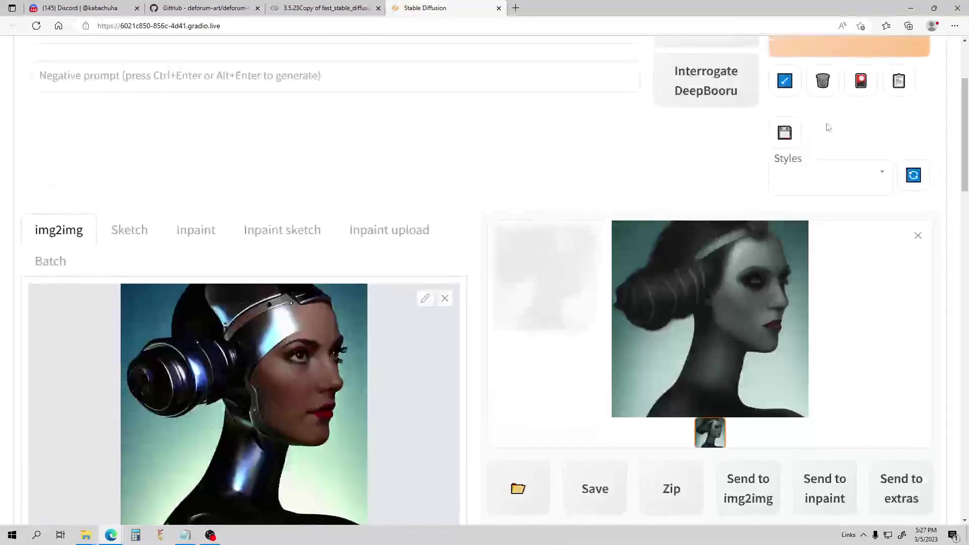
scroll(828, 127, up, 3)
click(832, 181)
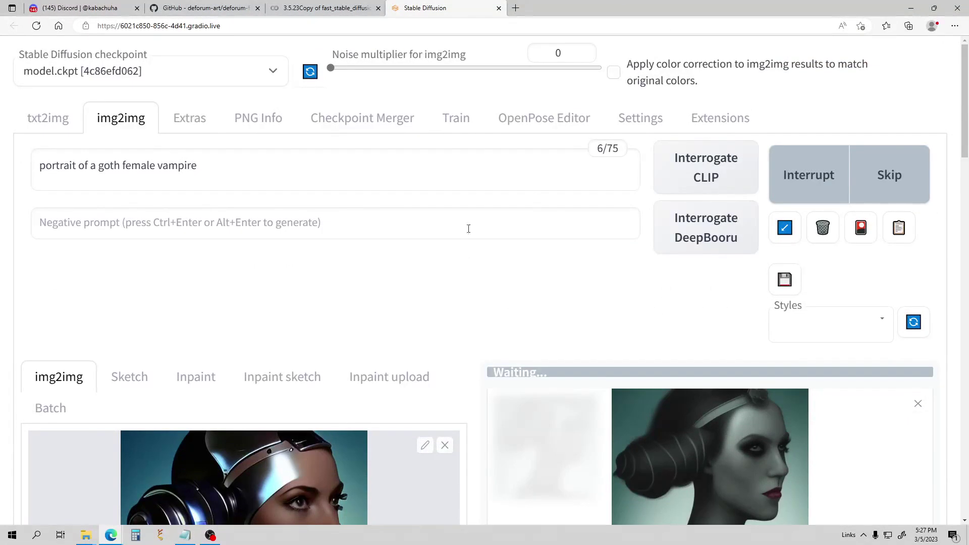
scroll(489, 253, down, 4)
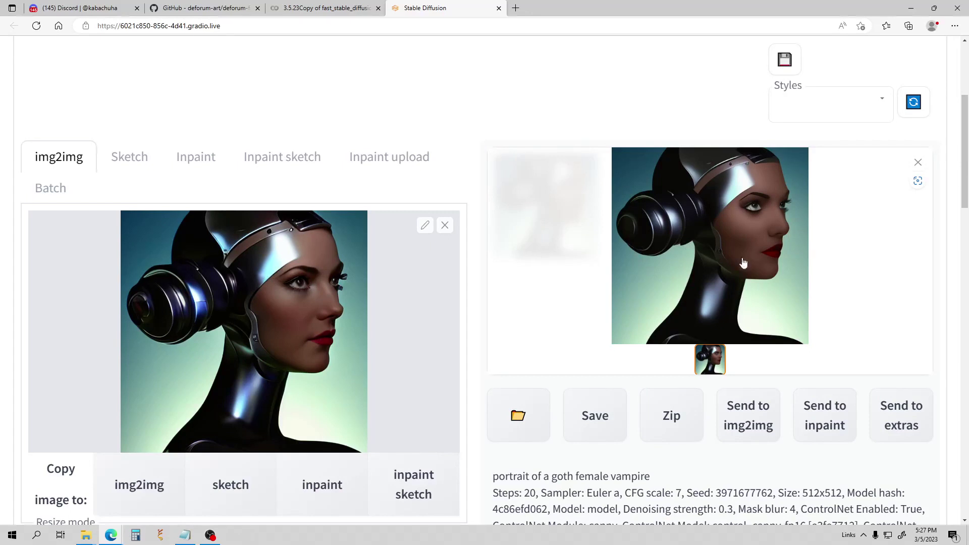
Set the denoising strength to 1 and generate the goth vampire portrait again
scroll(743, 263, down, 12)
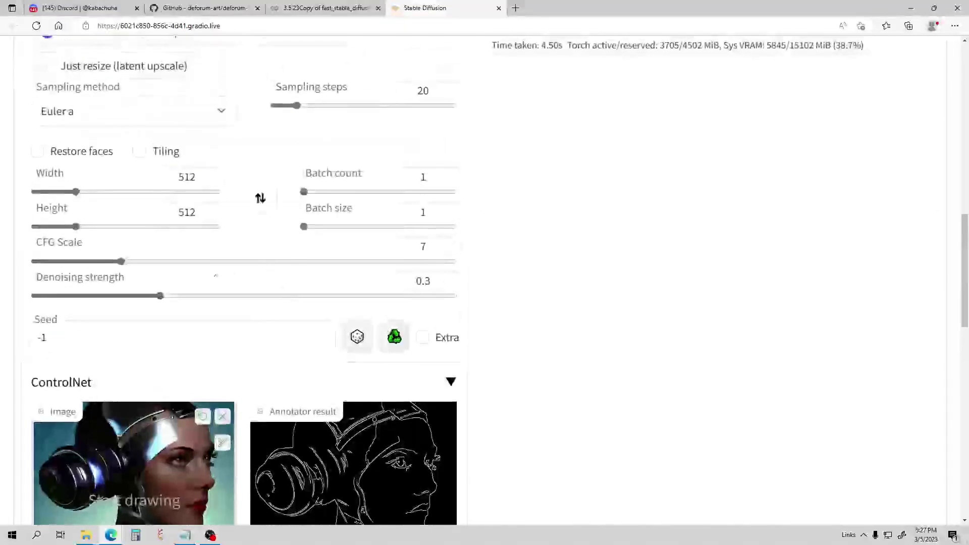
drag(161, 296, 455, 295)
scroll(620, 279, up, 7)
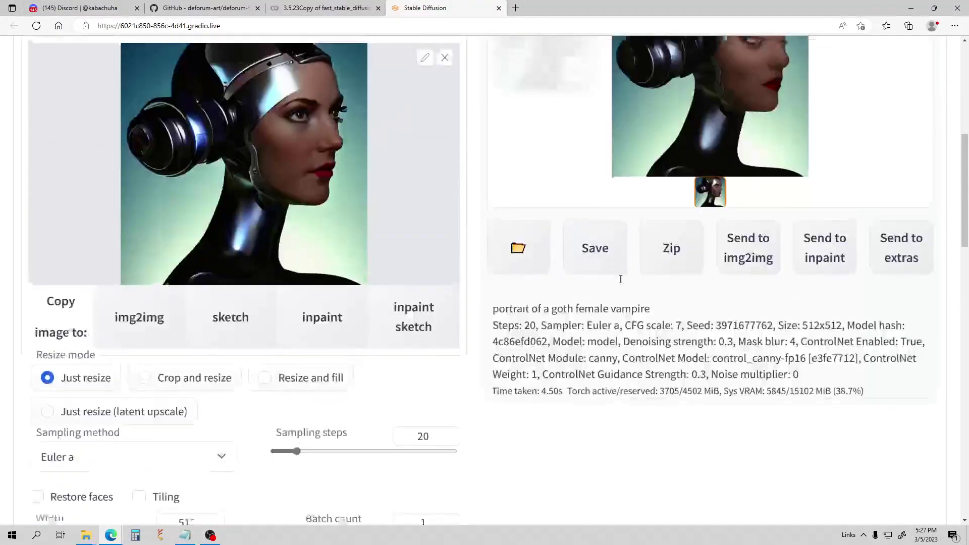
scroll(620, 279, up, 6)
click(859, 100)
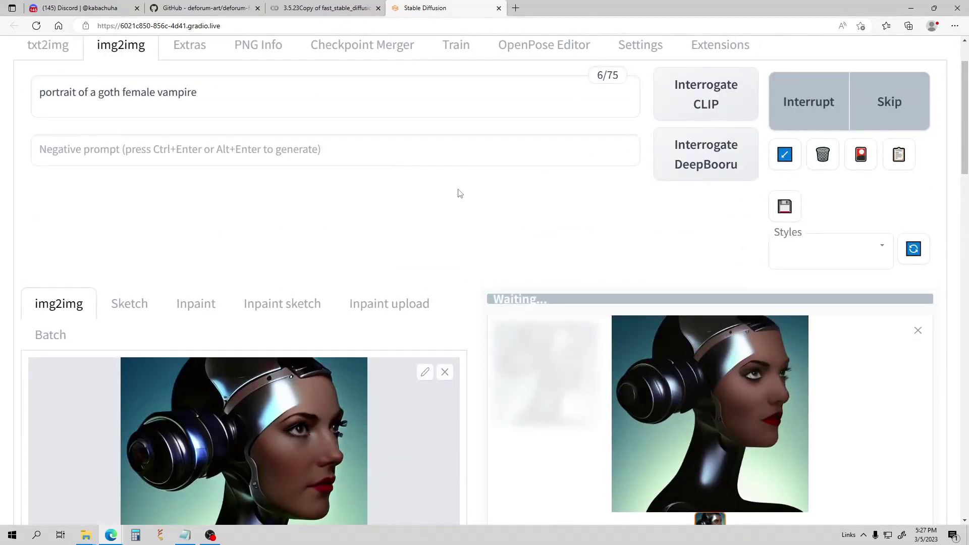
scroll(455, 193, down, 3)
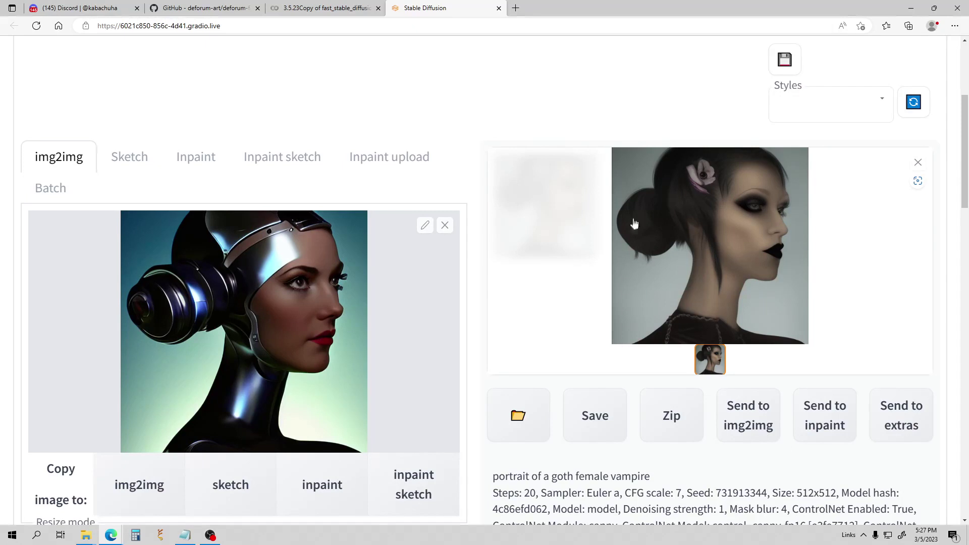
Enlarge the generated portrait, close the enlarged view and review the result alongside the img2img and ControlNet settings
click(660, 231)
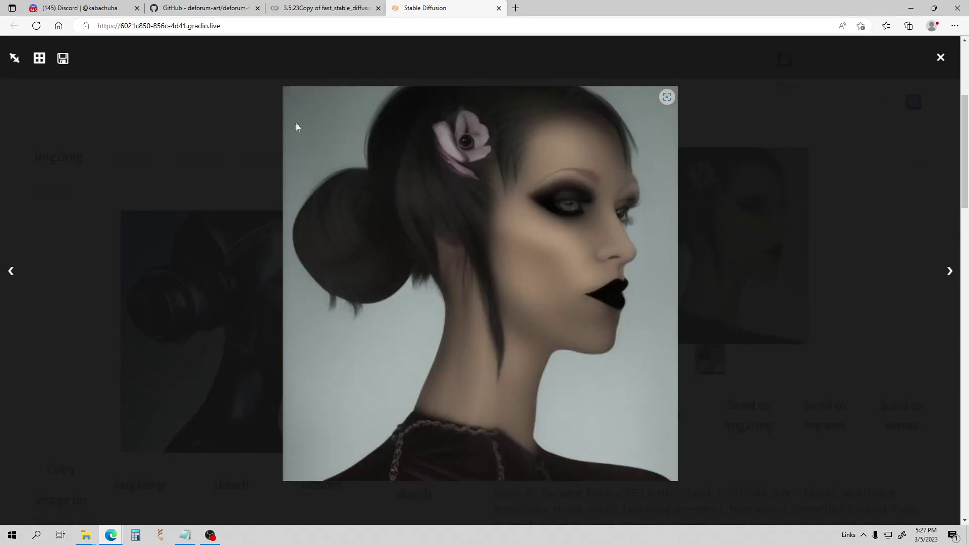
click(942, 59)
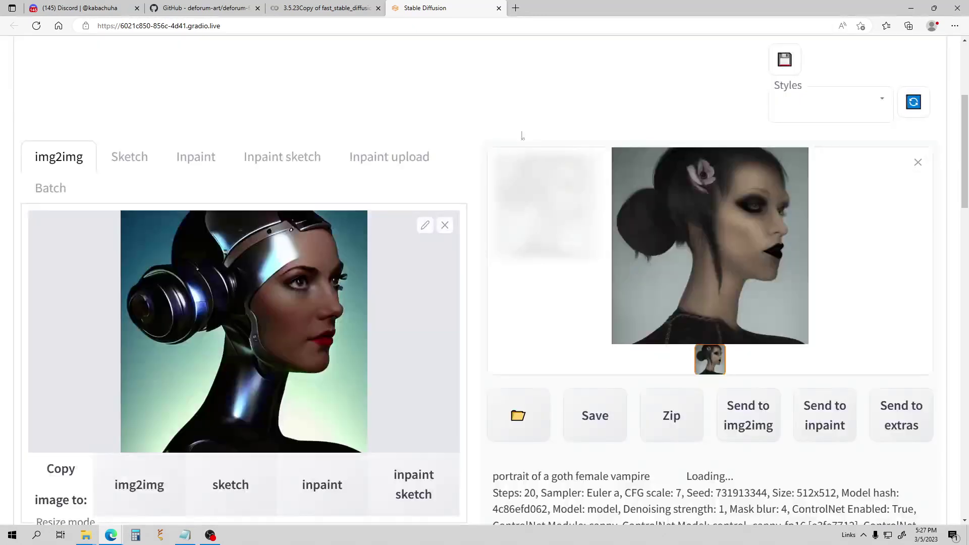
scroll(505, 171, down, 1)
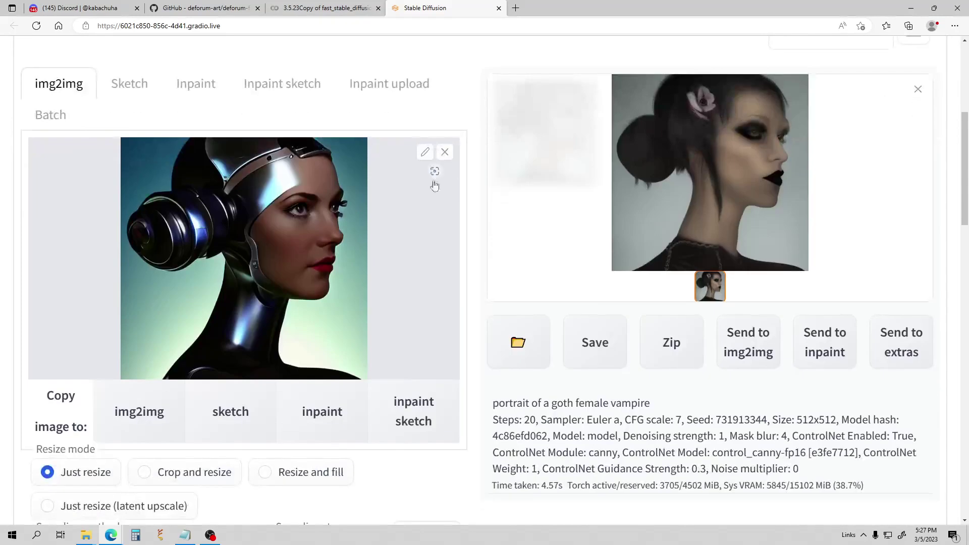
scroll(260, 200, down, 13)
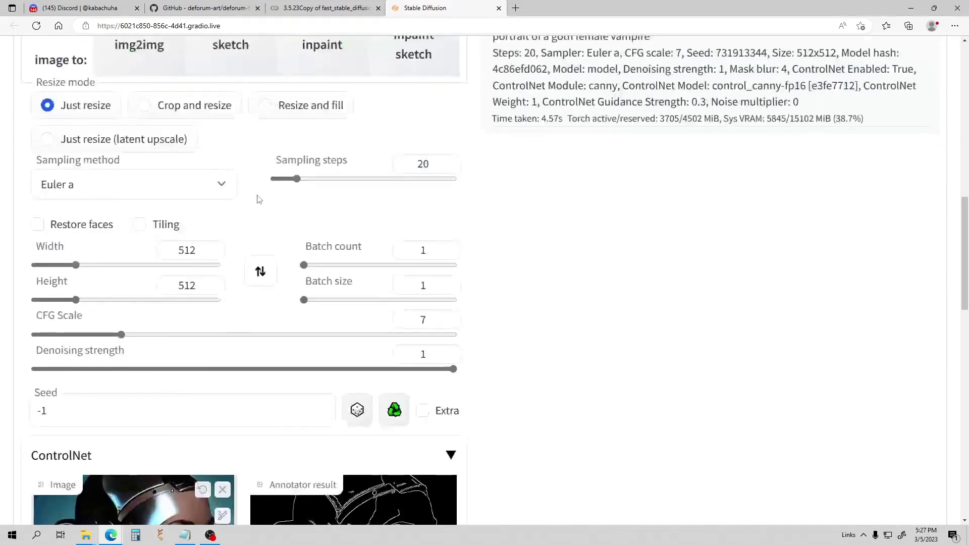
scroll(258, 198, down, 12)
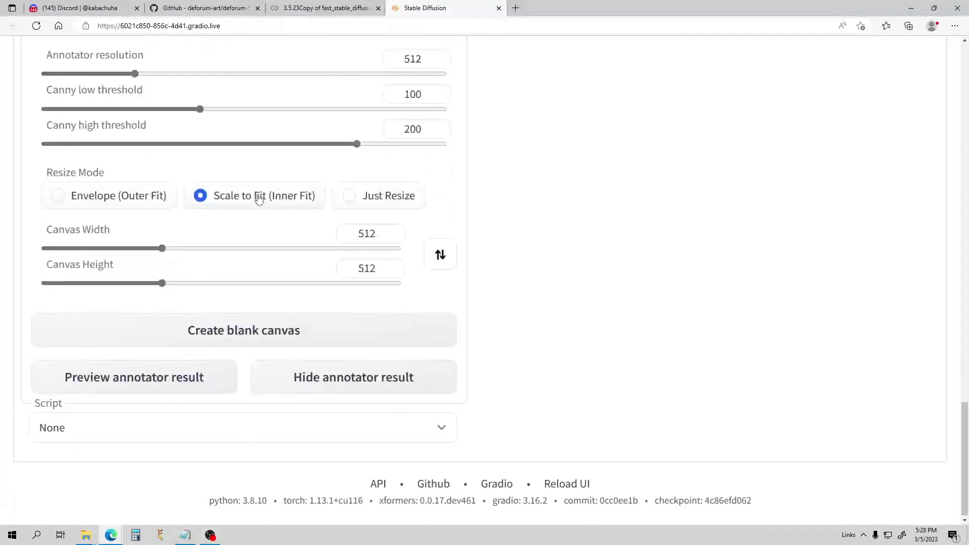
scroll(327, 207, up, 7)
scroll(327, 207, up, 15)
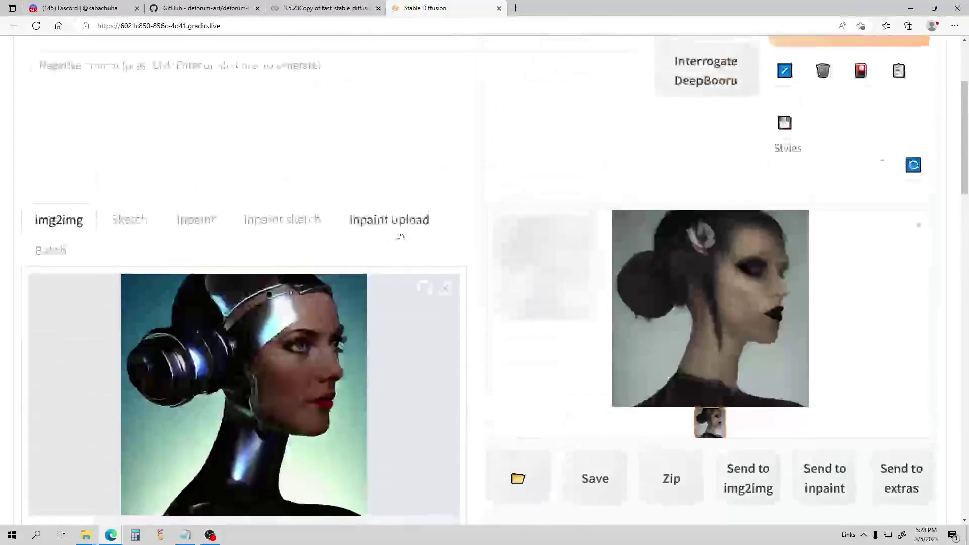
scroll(297, 185, up, 3)
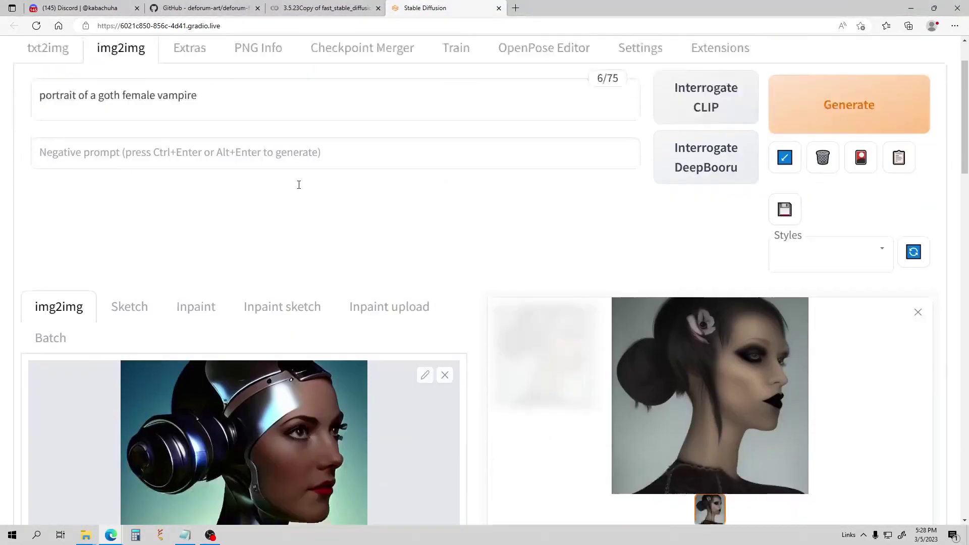
Remove the robot woman source image from both the img2img input and the ControlNet image slot
scroll(202, 242, down, 4)
click(445, 225)
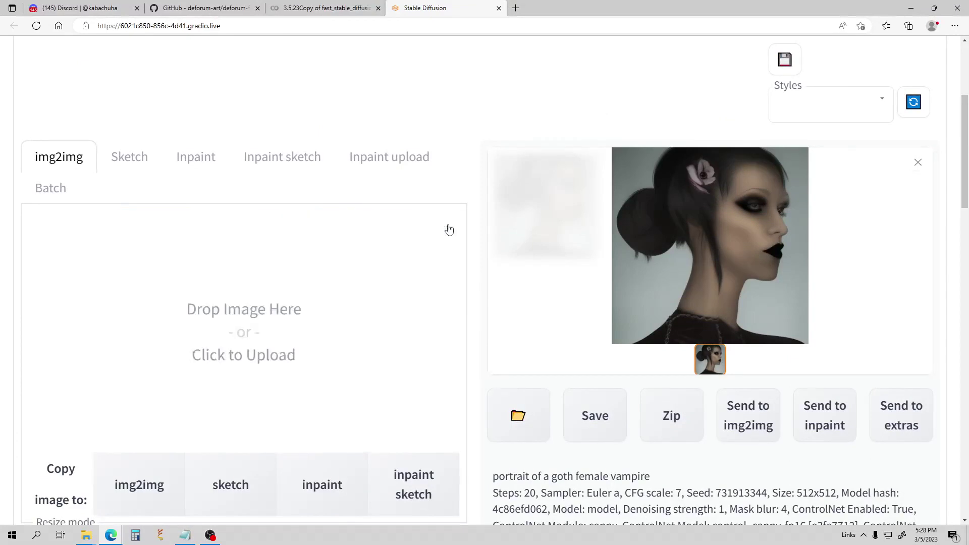
scroll(296, 243, down, 2)
scroll(297, 243, down, 10)
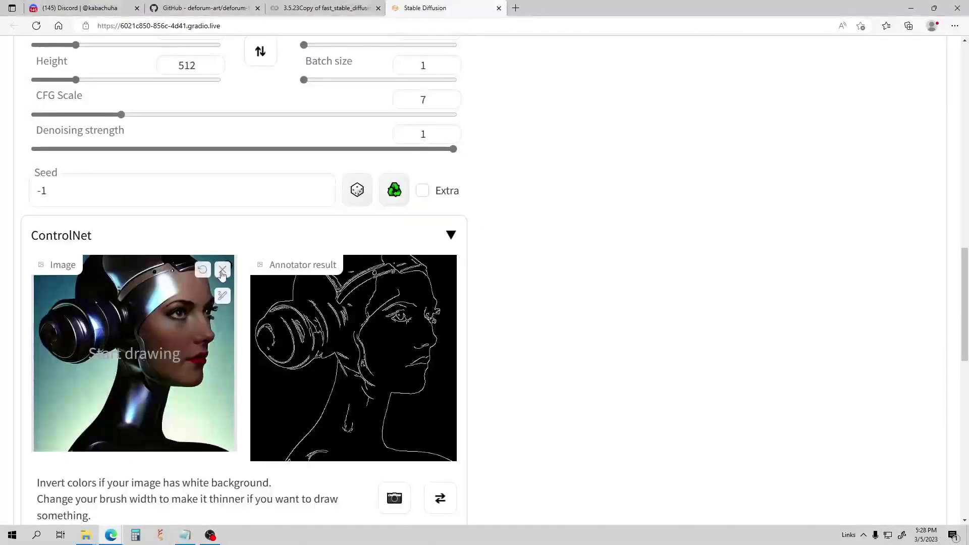
click(223, 268)
scroll(217, 230, down, 5)
scroll(216, 228, up, 15)
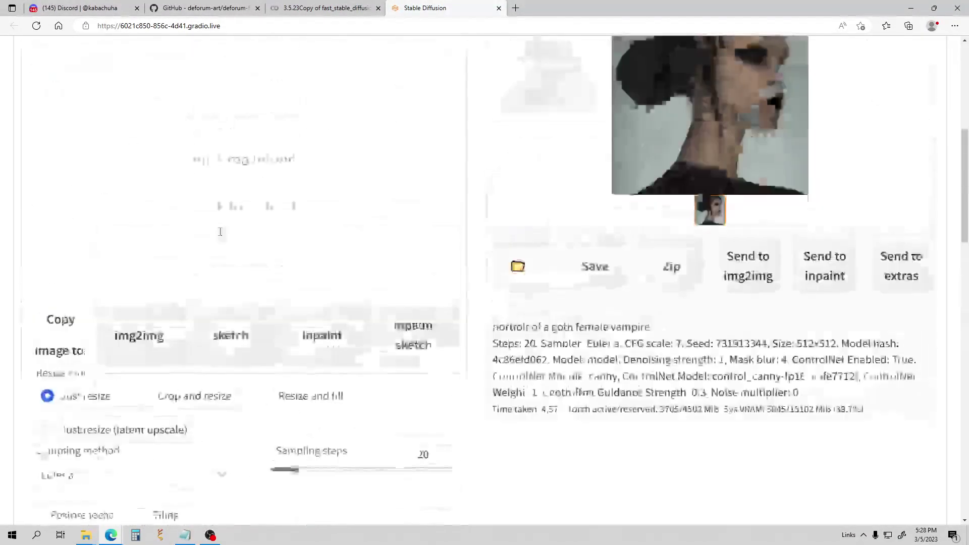
Switch img2img to Batch mode to show its input and output directory settings
scroll(123, 228, down, 3)
scroll(124, 228, up, 4)
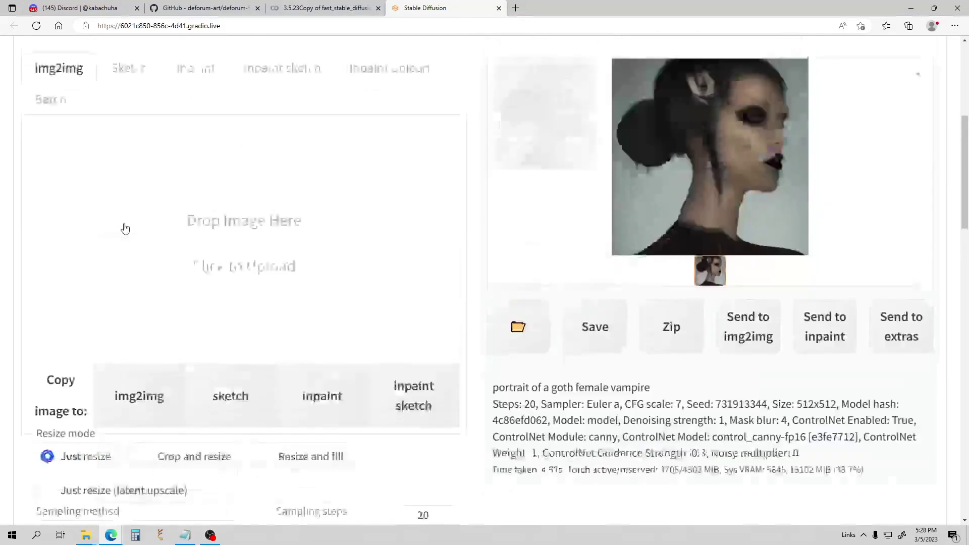
click(50, 191)
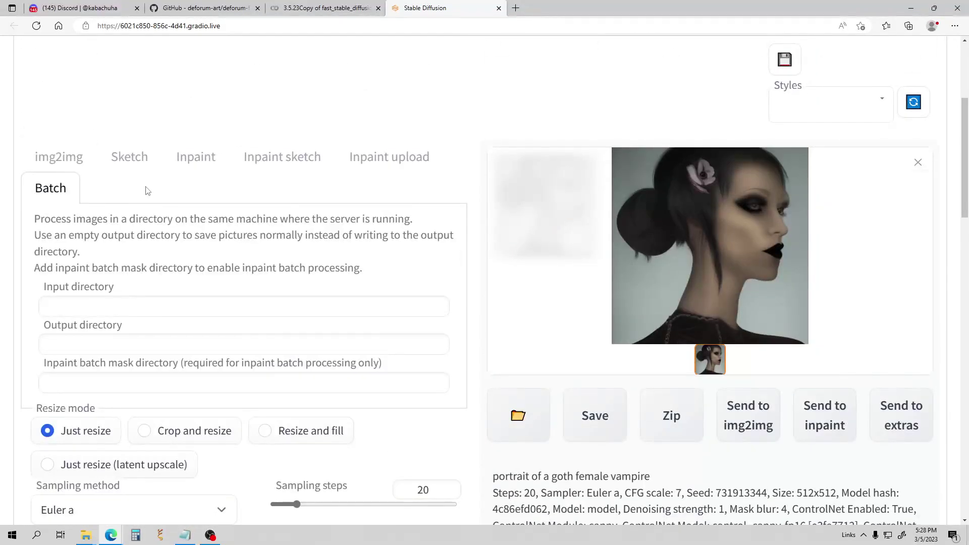
scroll(171, 189, down, 1)
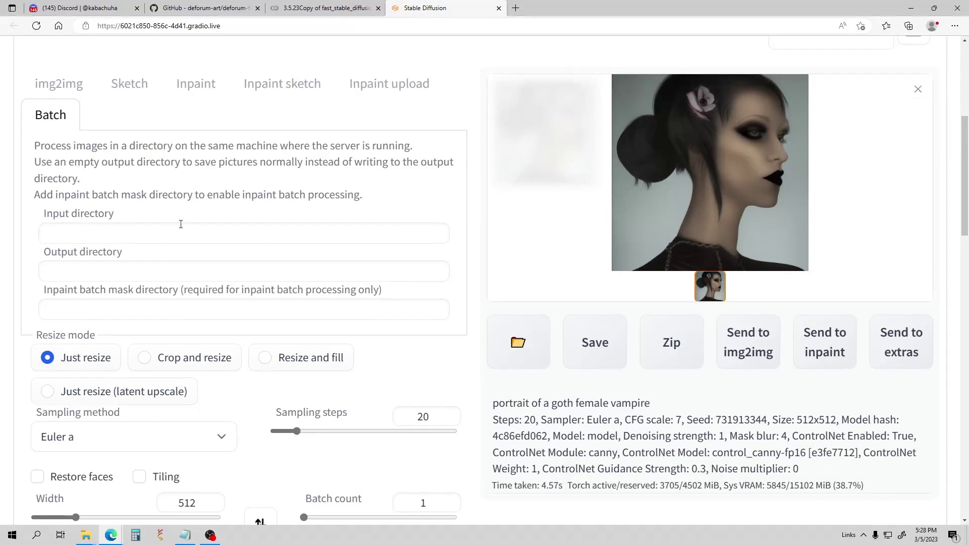
Switch to the Colab notebook and expand gdrive, MyDrive, AI and controlnet in its file browser
click(323, 8)
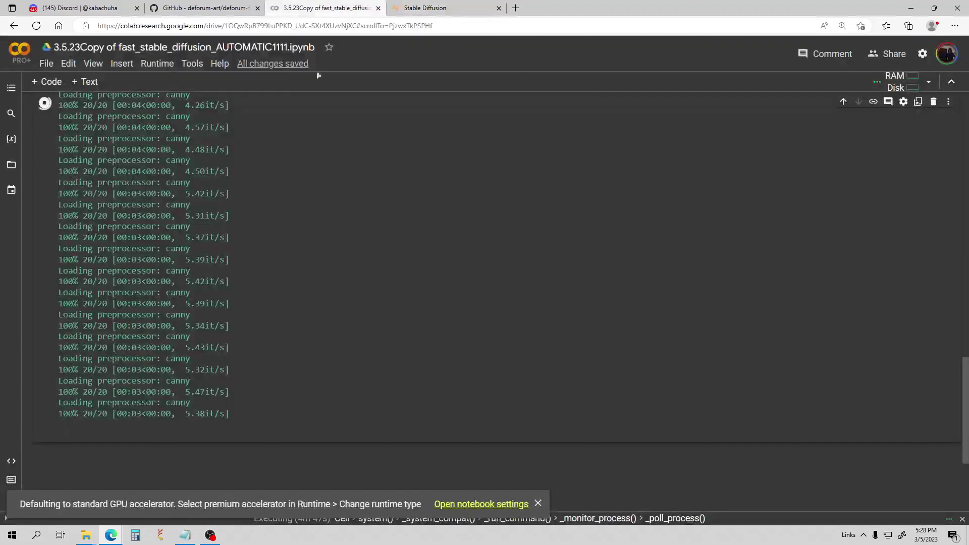
click(11, 168)
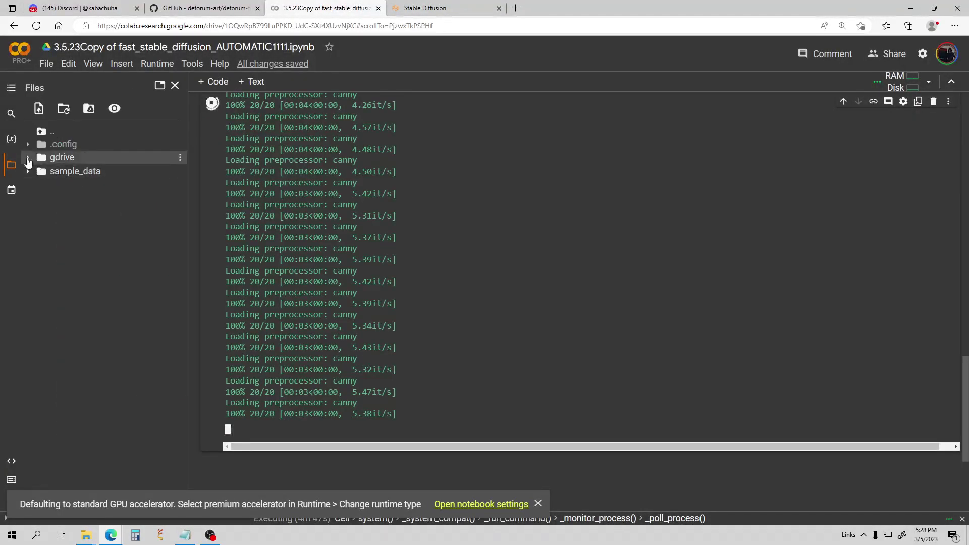
click(28, 157)
click(39, 211)
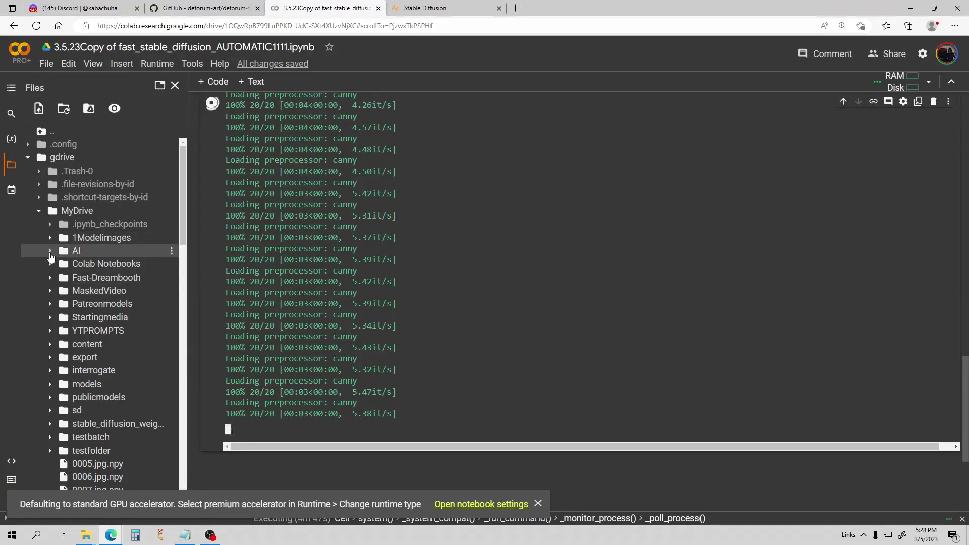
click(50, 251)
click(99, 291)
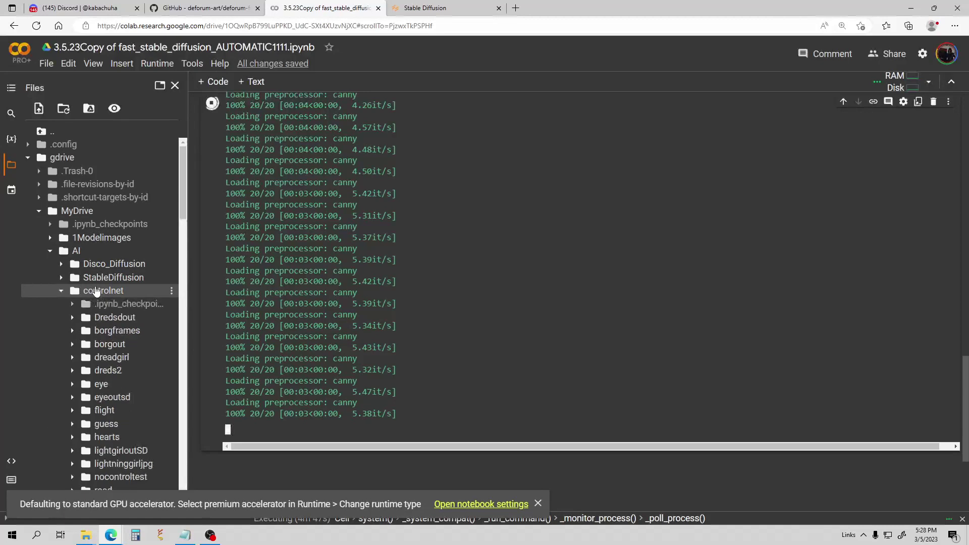
Expand the borgframes folder inside controlnet, copy its path and return to the Stable Diffusion web UI
scroll(141, 305, down, 1)
scroll(141, 305, down, 1)
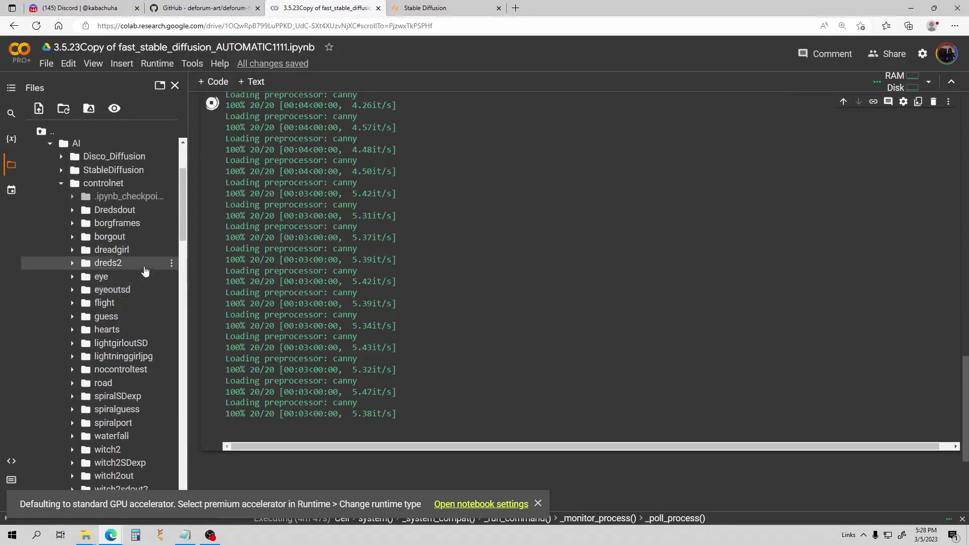
right_click(122, 229)
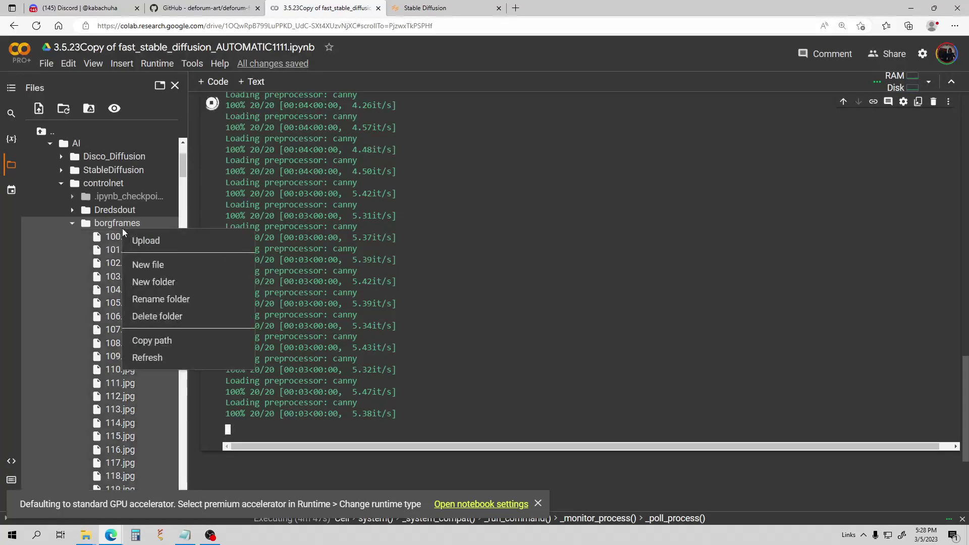
click(156, 340)
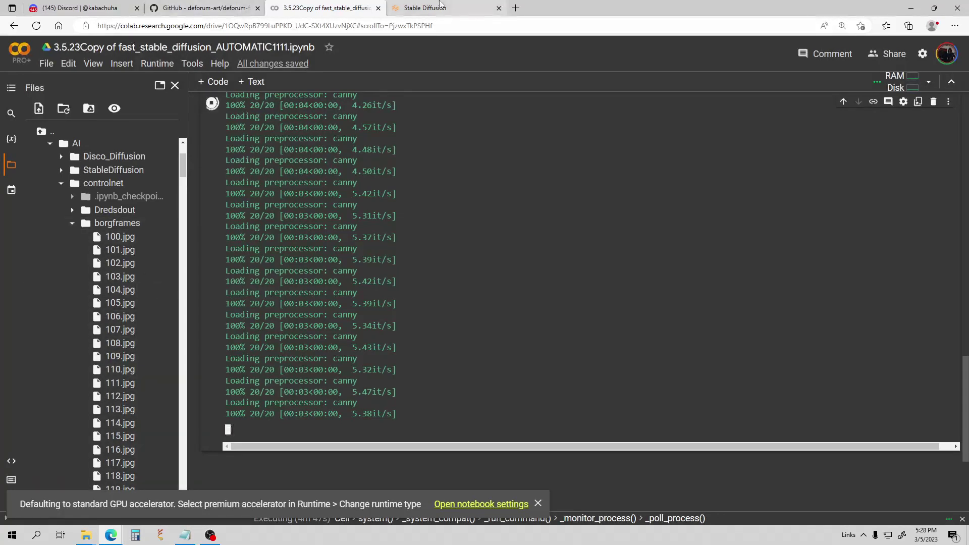
click(425, 8)
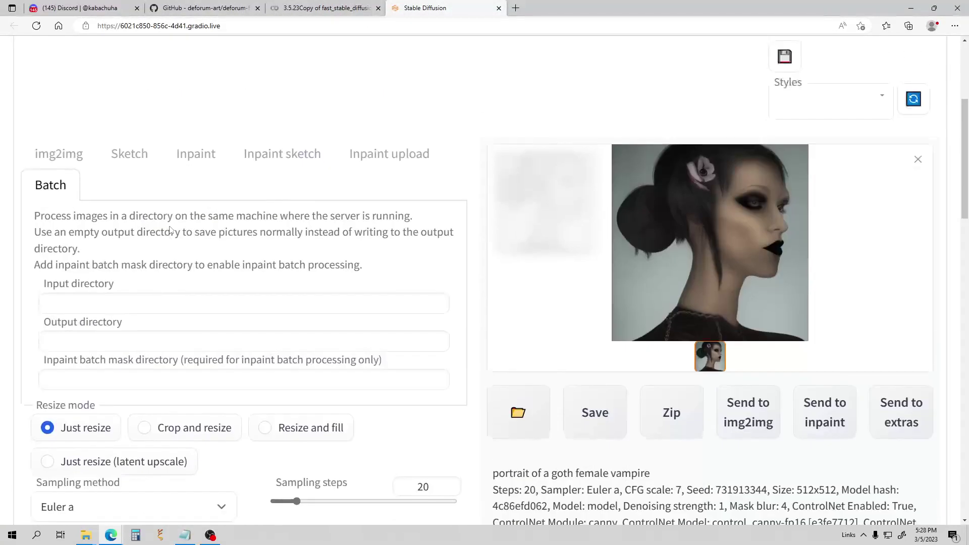
Set the batch input directory to /content/gdrive/MyDrive/AI/controlnet/borgframes
click(111, 311)
right_click(110, 312)
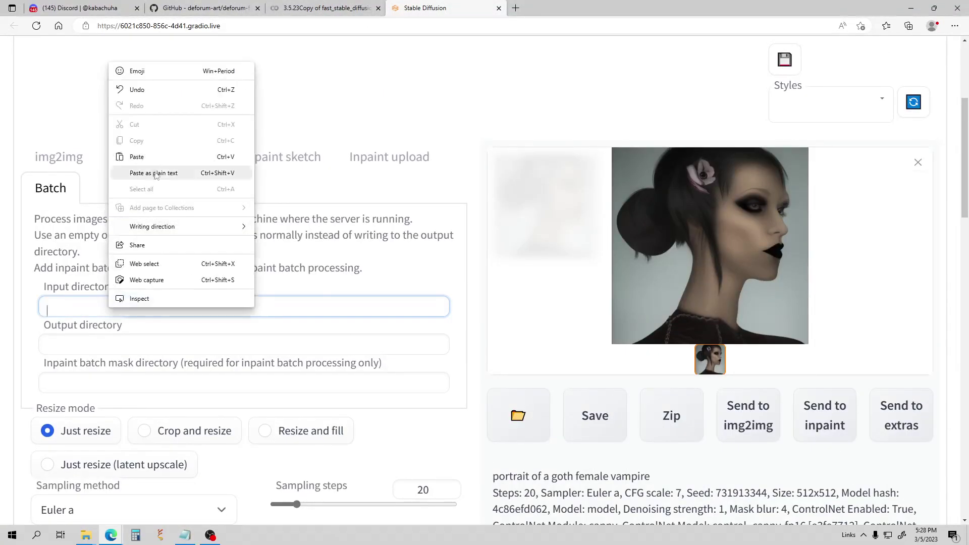
click(162, 157)
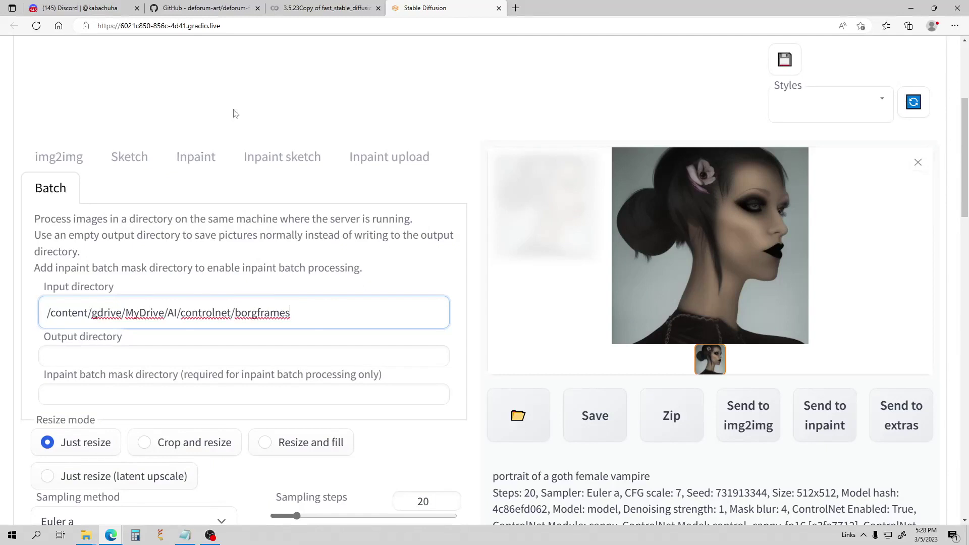
Copy the borgout folder's path from the Colab file browser and set it as the batch output directory in the Stable Diffusion web UI
click(297, 10)
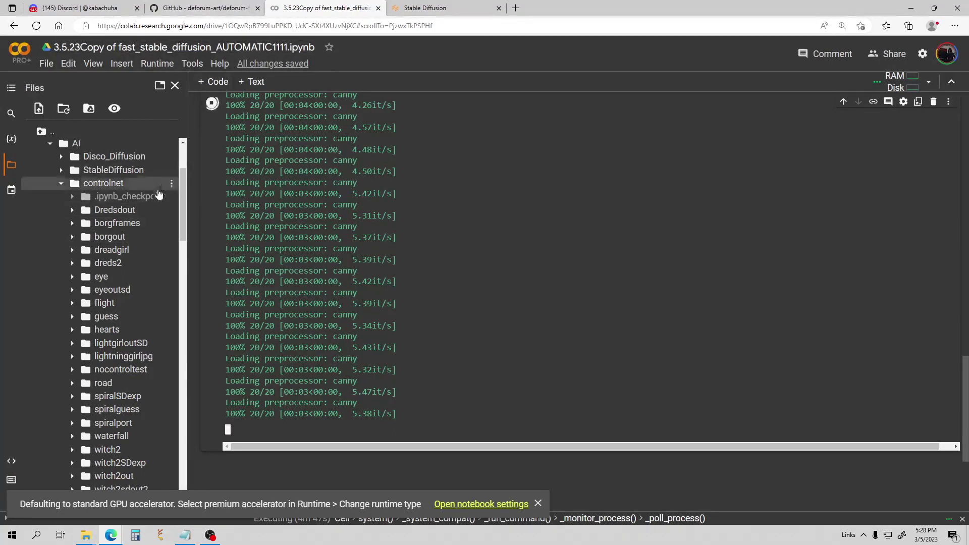
right_click(108, 241)
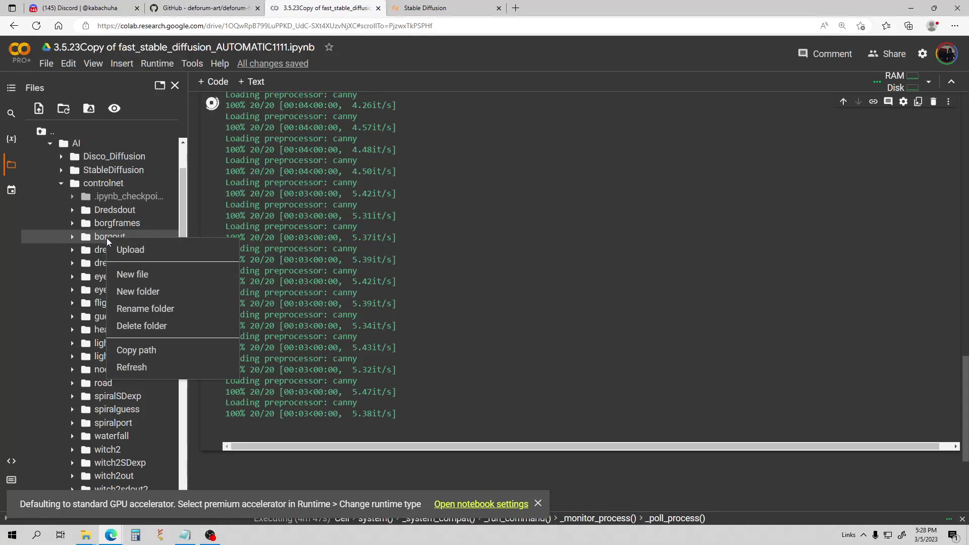
click(156, 349)
click(430, 9)
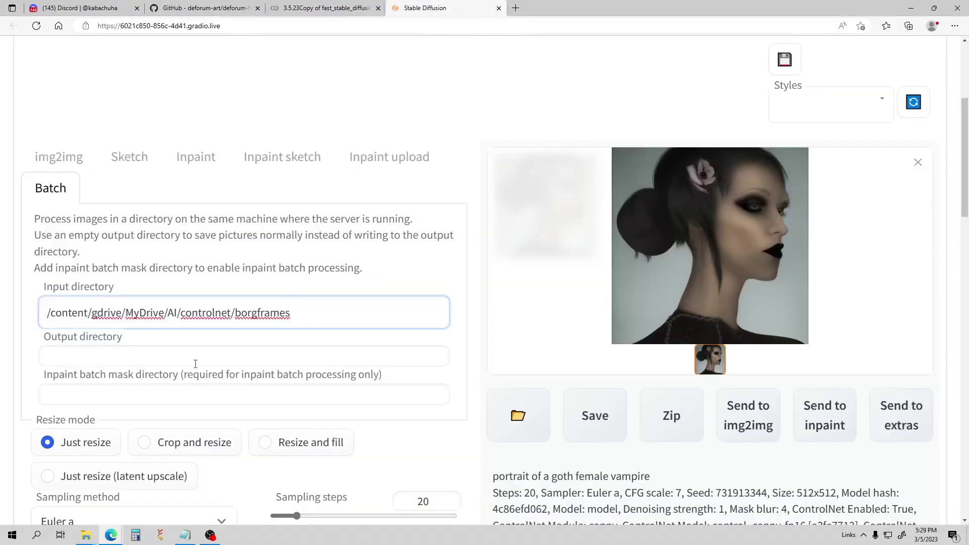
click(105, 364)
right_click(104, 363)
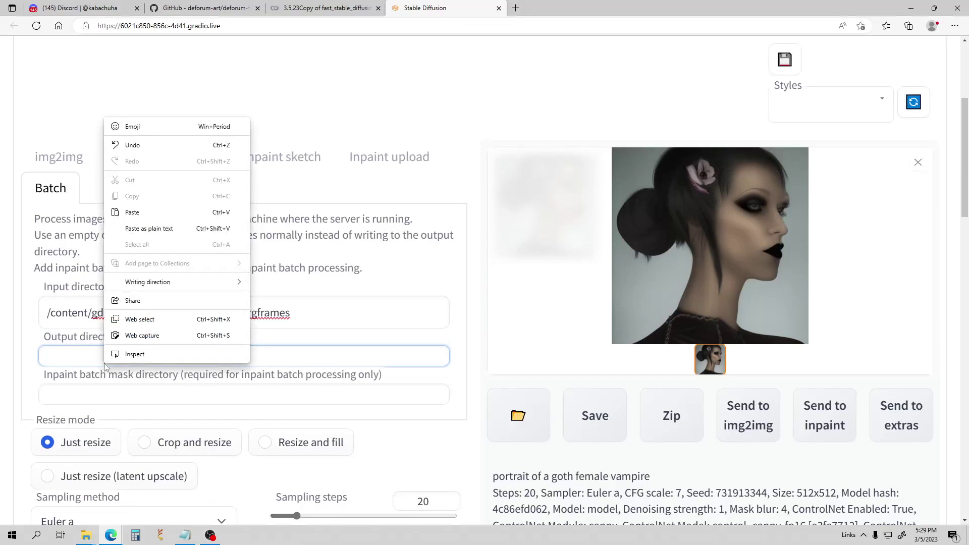
click(132, 213)
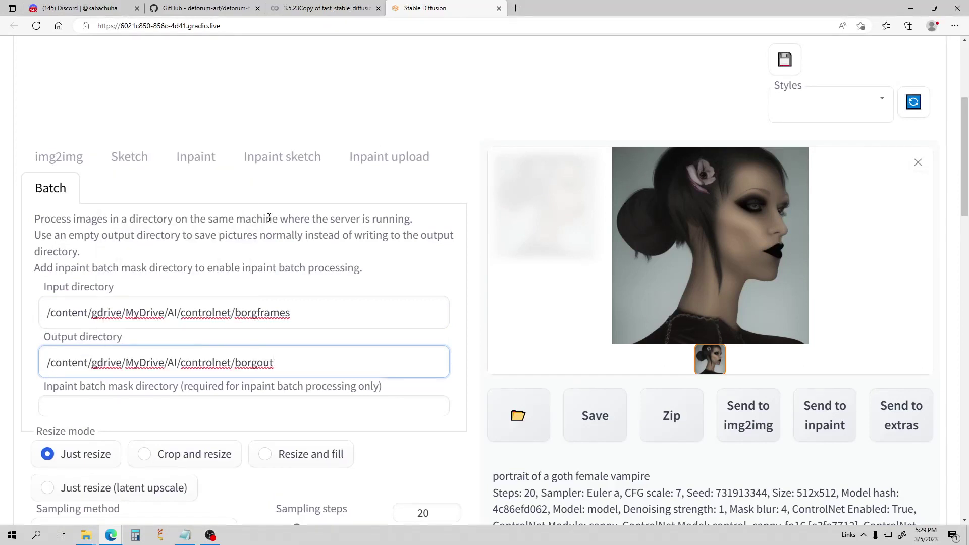
Review the generation and ControlNet settings that apply to the batch run, including the empty ControlNet image slot and canny options
scroll(307, 207, down, 4)
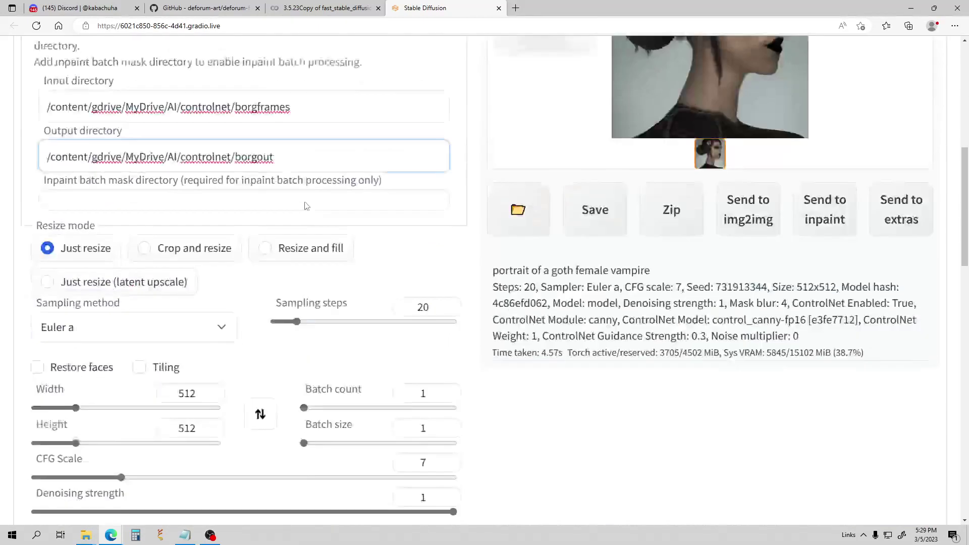
scroll(396, 217, down, 8)
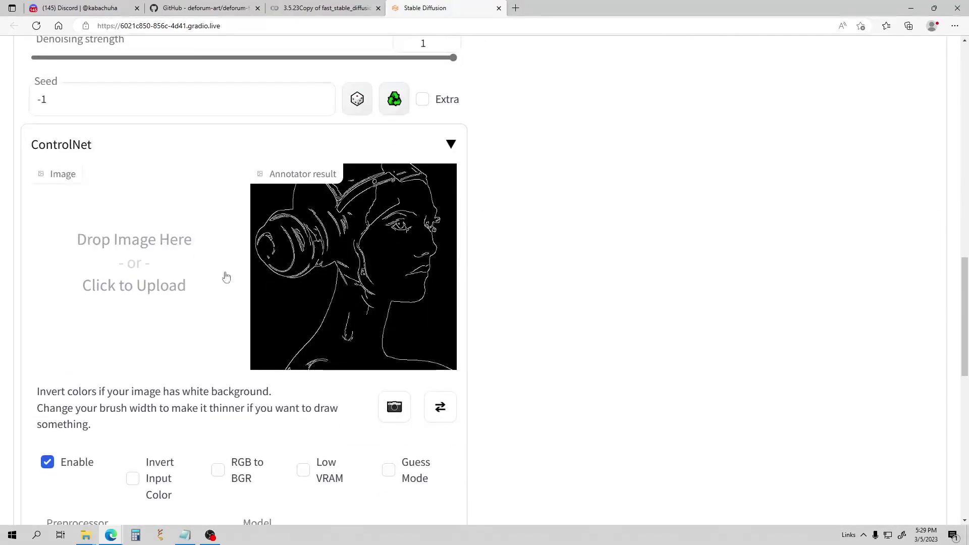
scroll(195, 248, down, 3)
scroll(135, 215, up, 1)
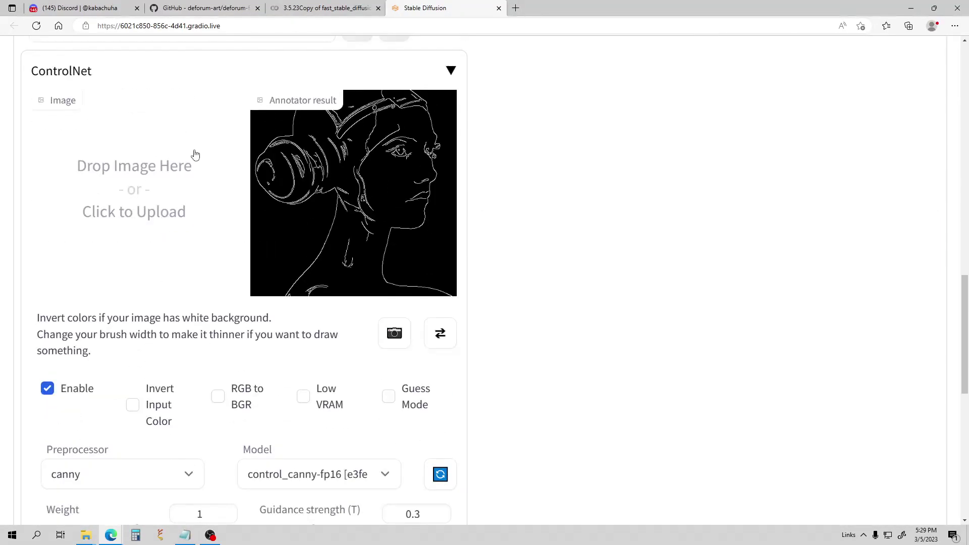
scroll(192, 252, down, 4)
scroll(193, 257, down, 4)
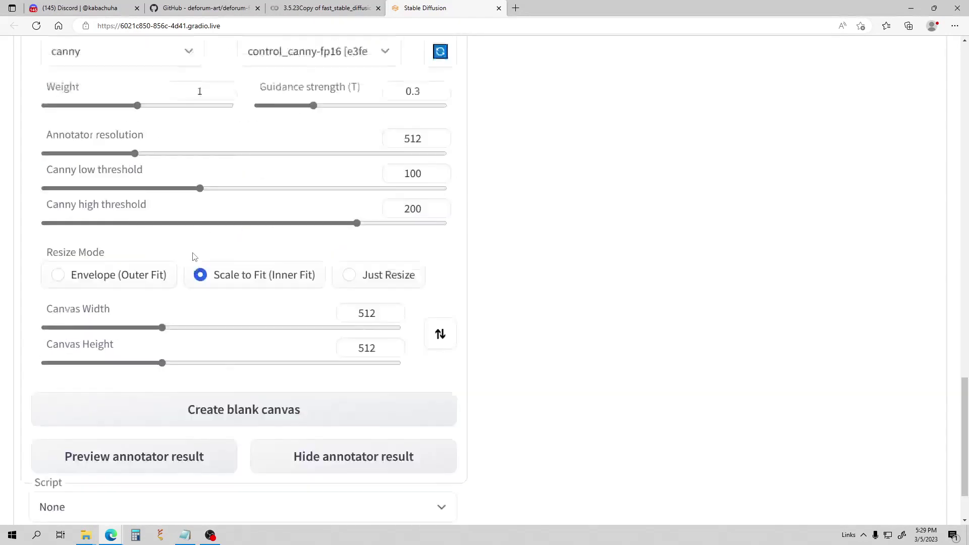
scroll(195, 256, up, 13)
scroll(208, 252, up, 10)
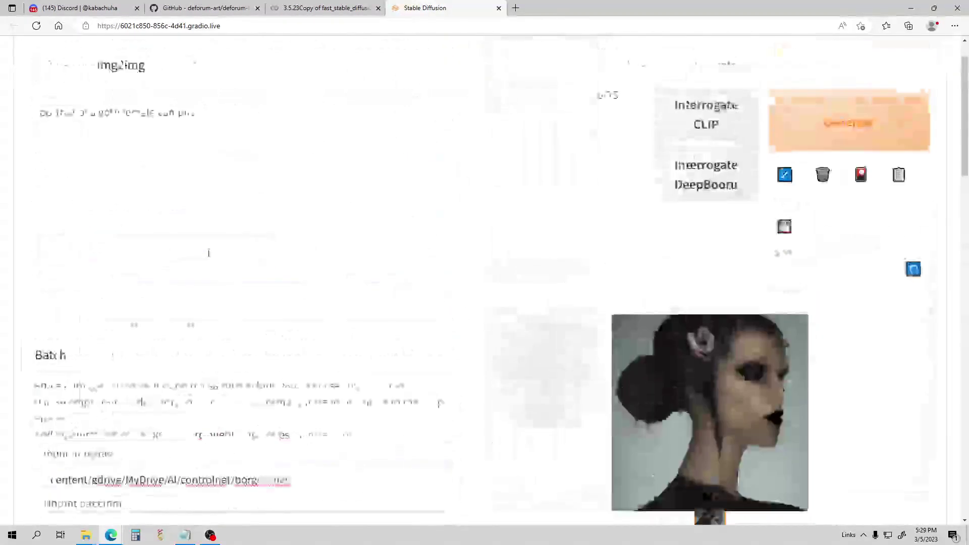
Change the prompt to "portrait of a female android" and start the batch generation
drag(212, 166, 98, 174)
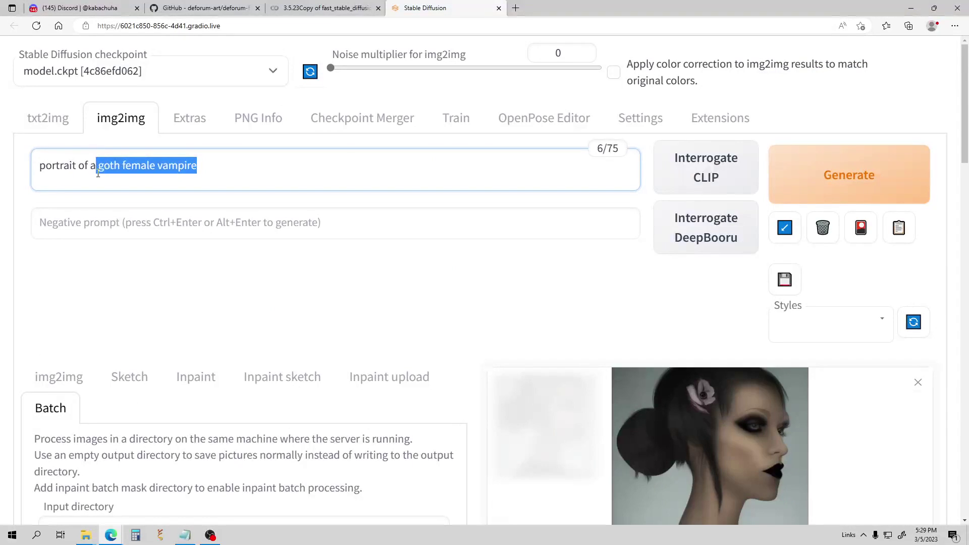
text(fe)
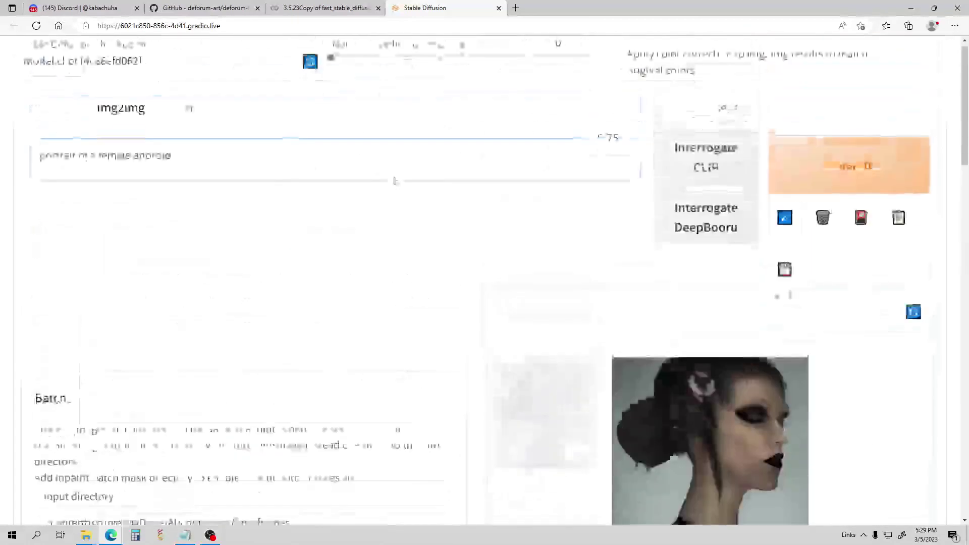
key(ctrl+Return)
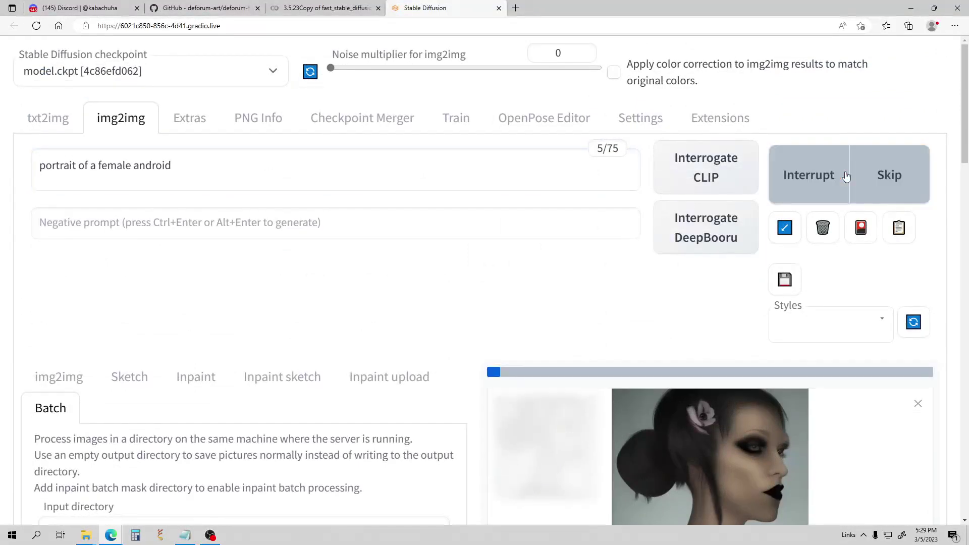
Examine the live batch preview and progress alongside the directory, denoising and other generation settings
scroll(439, 273, down, 1)
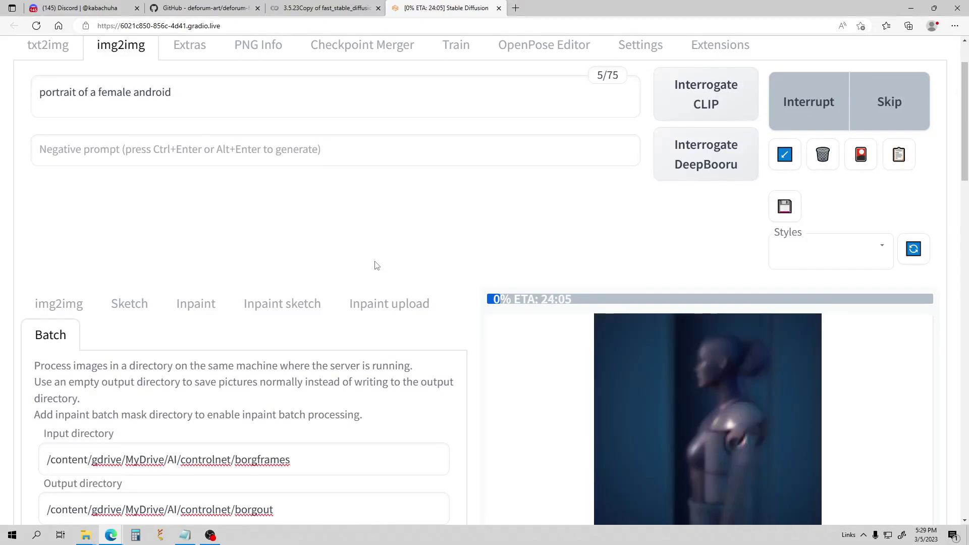
scroll(377, 265, down, 3)
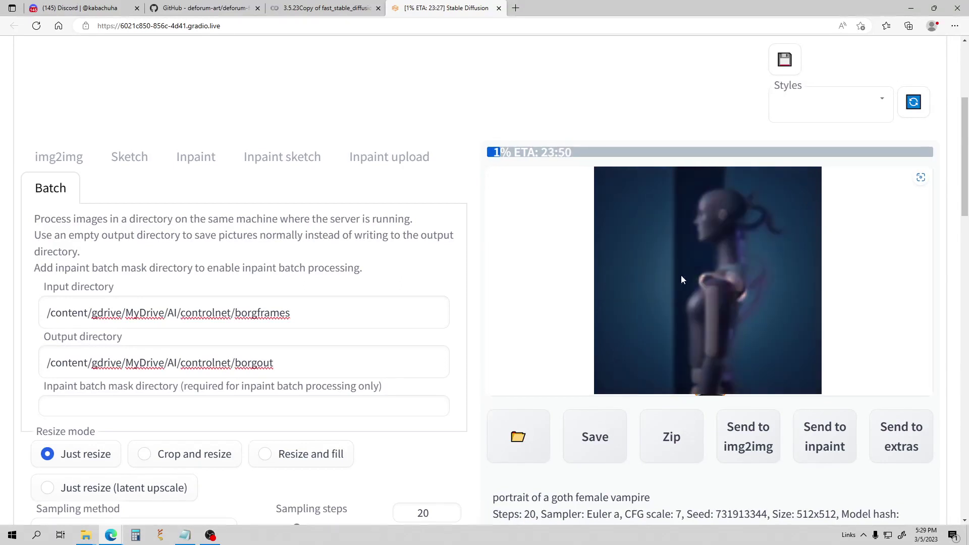
scroll(260, 309, down, 4)
scroll(260, 310, down, 4)
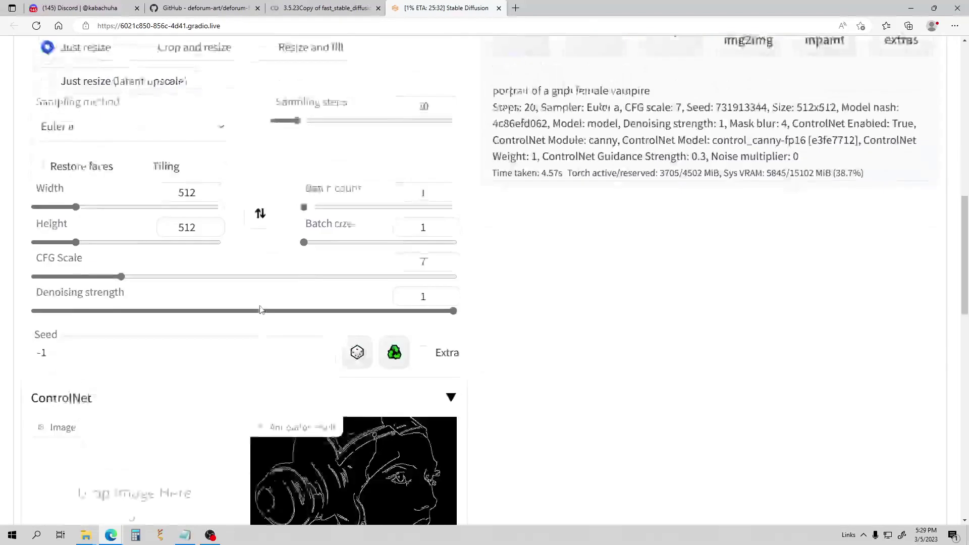
scroll(393, 277, up, 7)
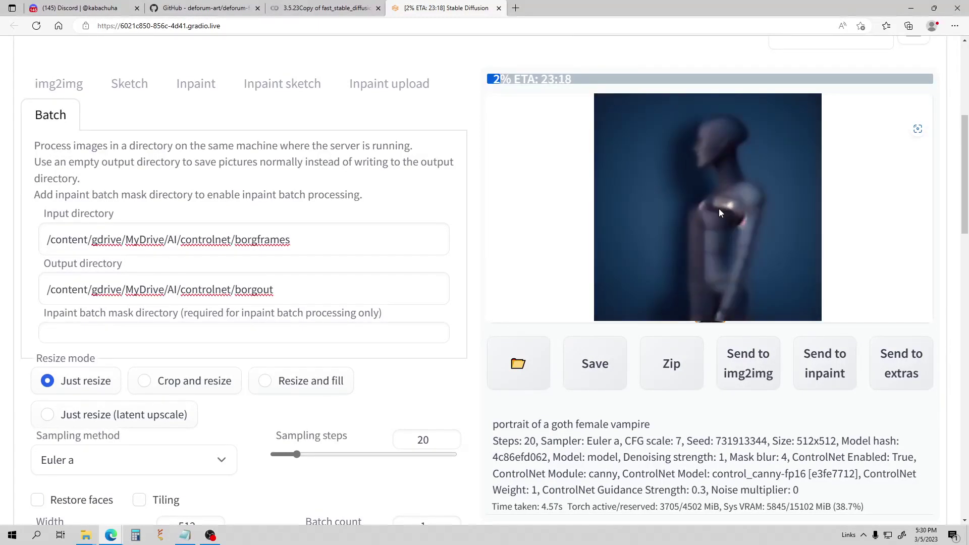
scroll(183, 199, down, 10)
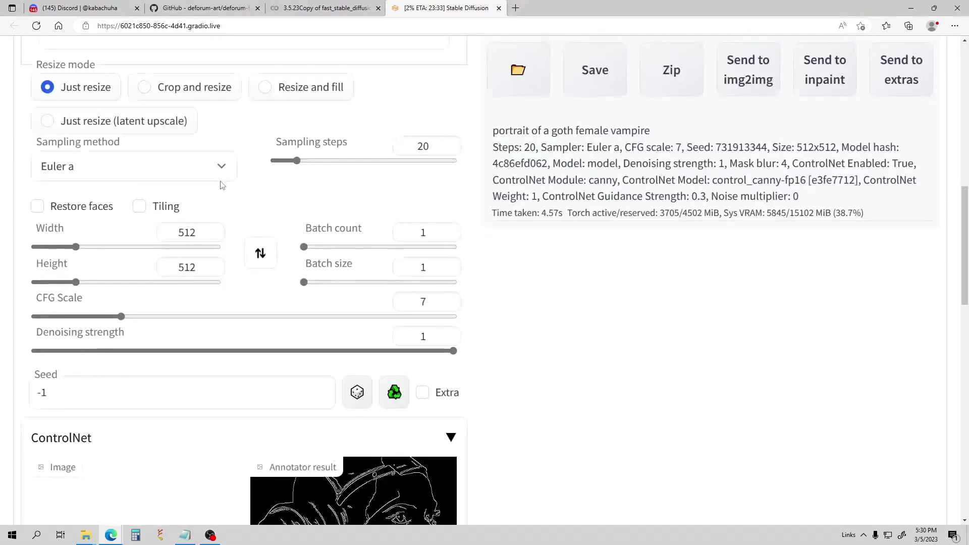
scroll(284, 177, up, 14)
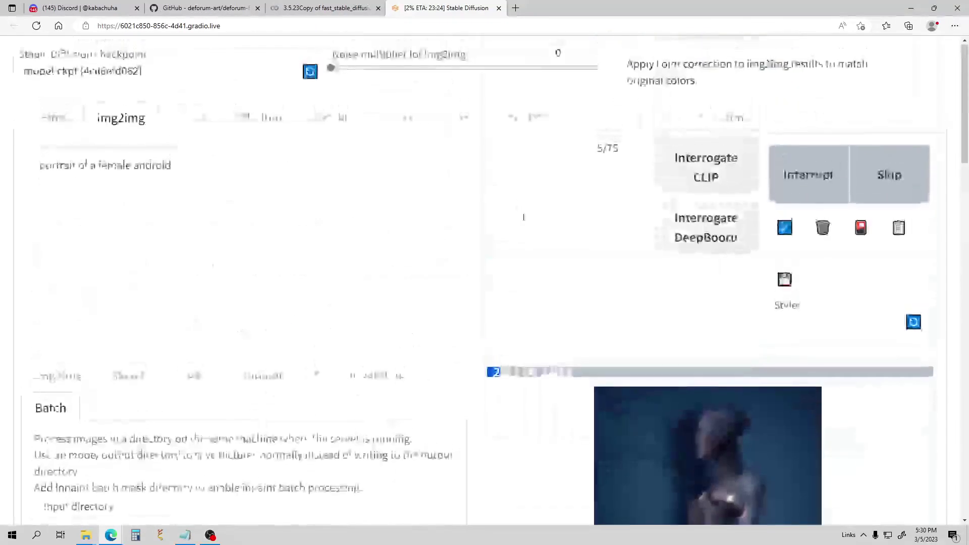
scroll(615, 230, down, 4)
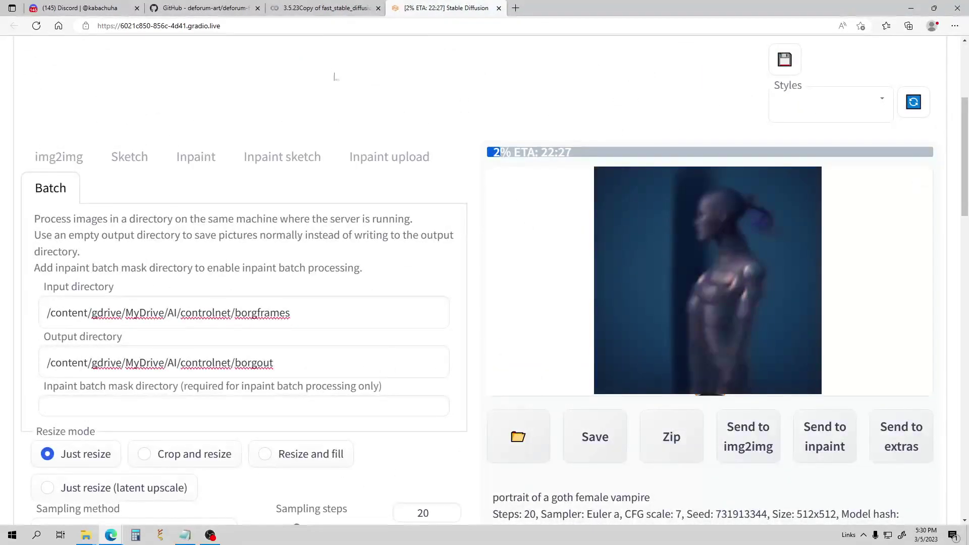
Switch to the Colab notebook and open its Google Drive link in a new browser tab
click(323, 8)
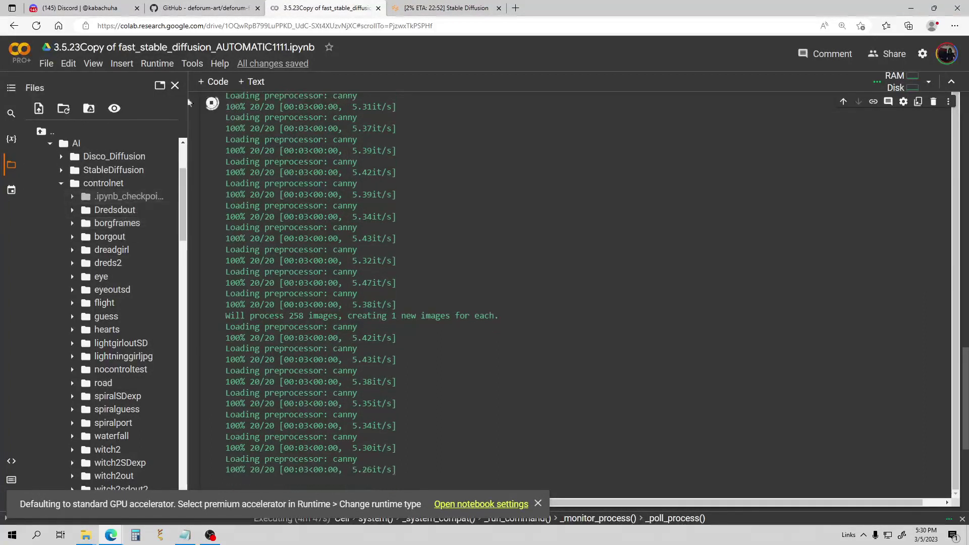
right_click(15, 51)
click(37, 61)
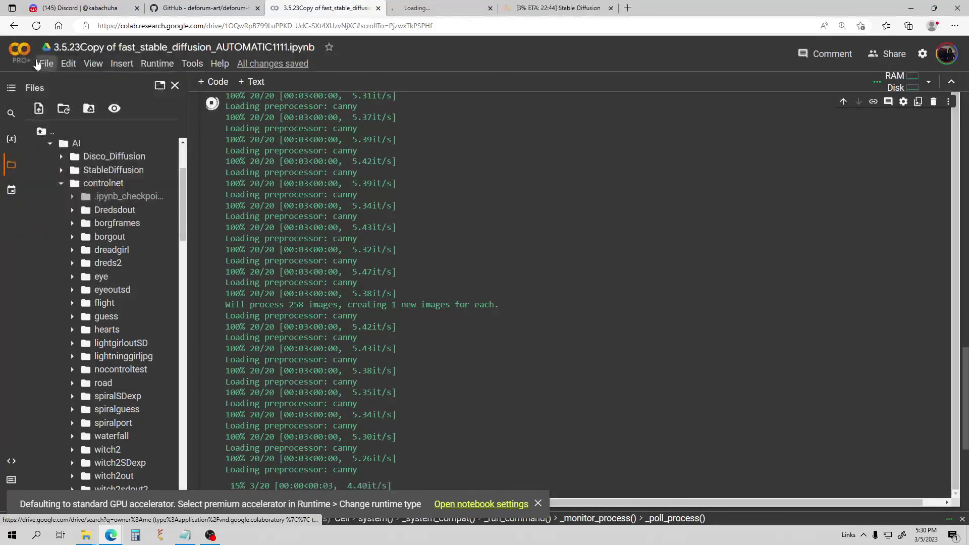
click(437, 6)
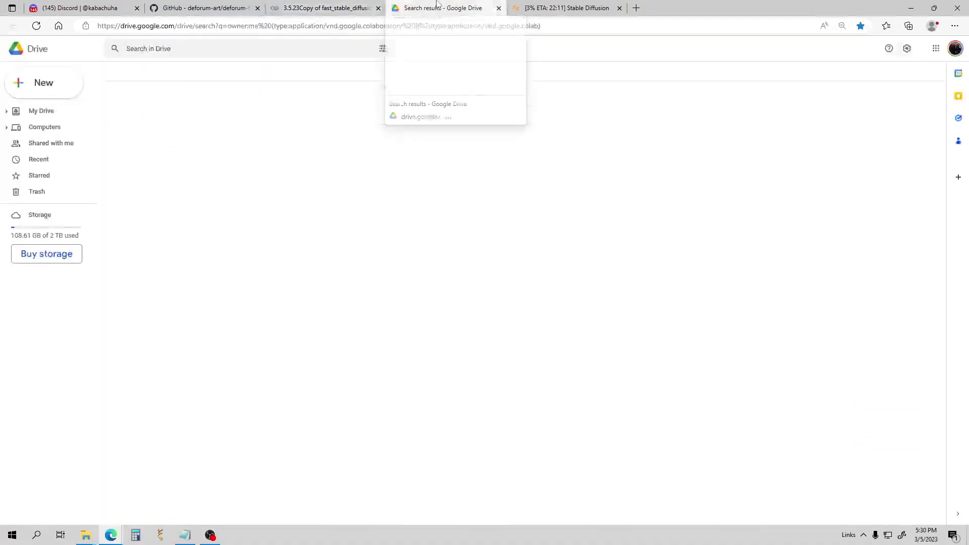
Browse Google Drive through My Drive, AI and controlnet, and open the borgout folder
click(7, 111)
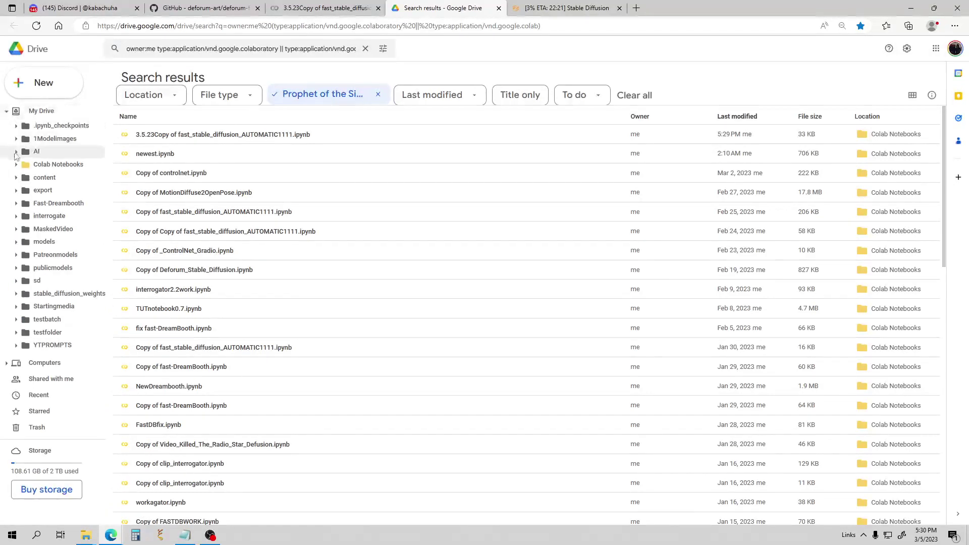
click(16, 153)
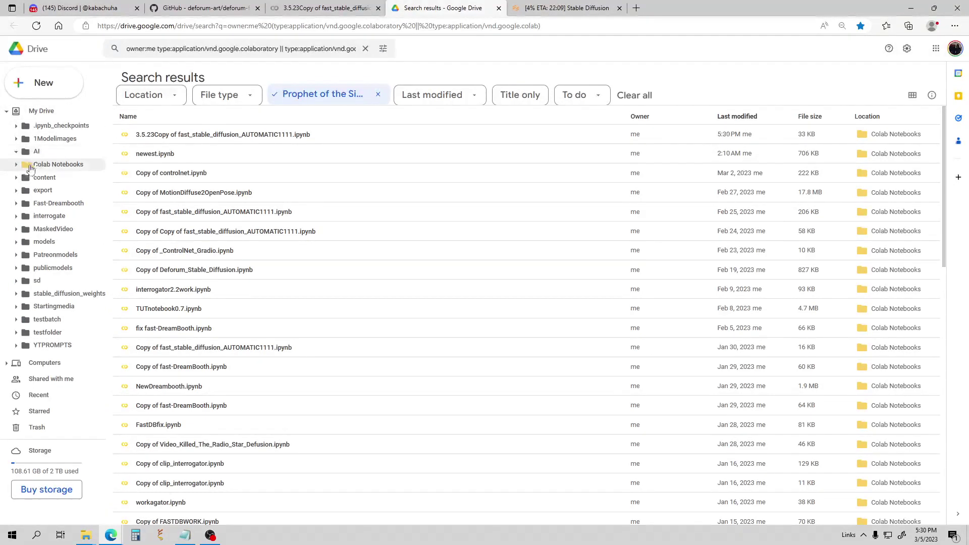
click(33, 153)
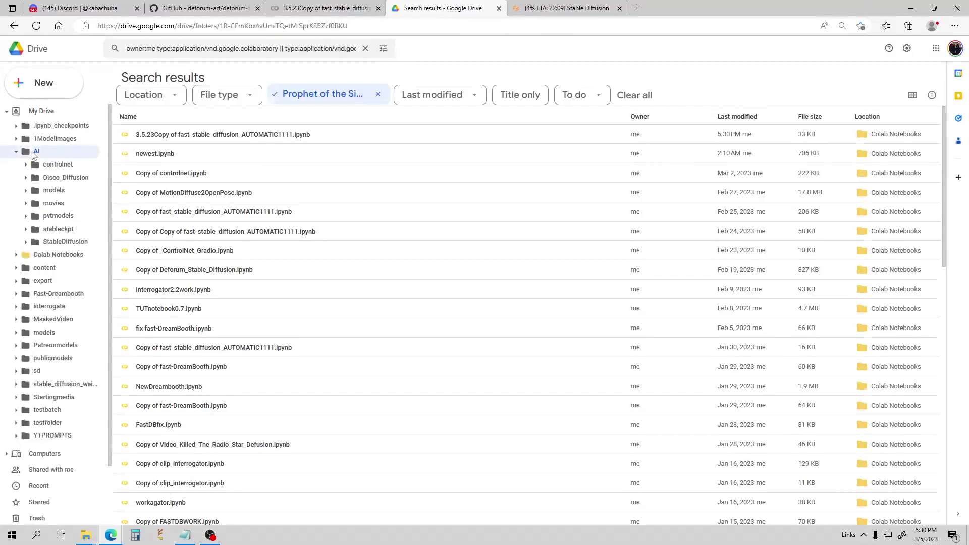
click(42, 243)
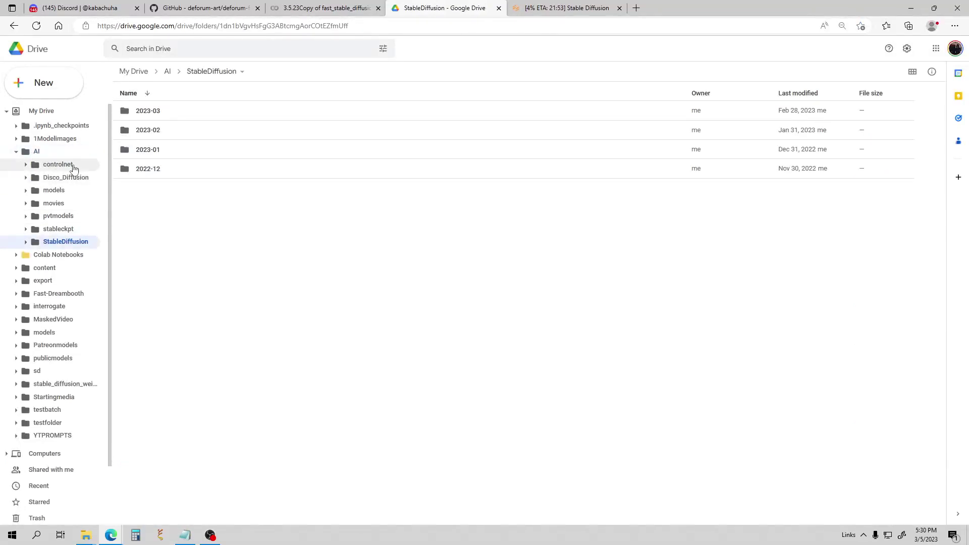
click(29, 165)
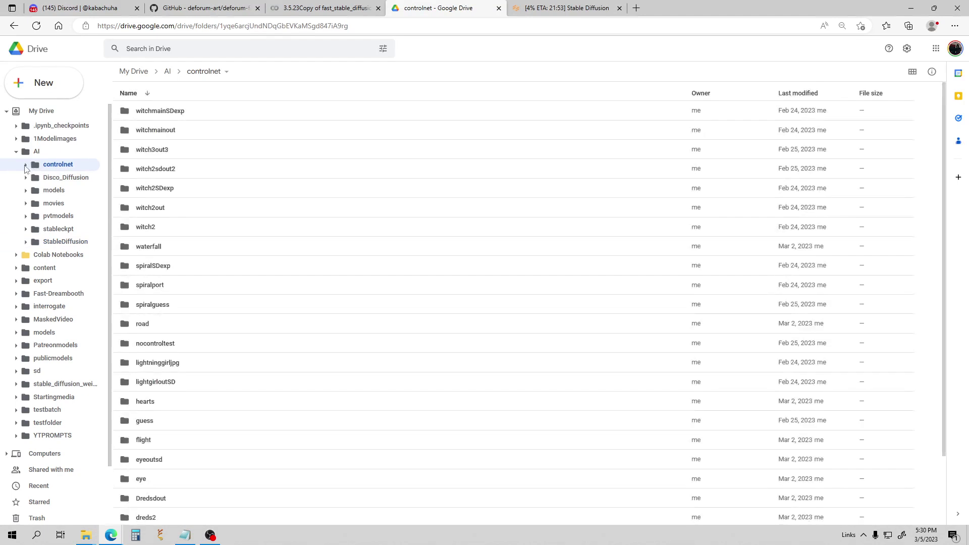
click(55, 206)
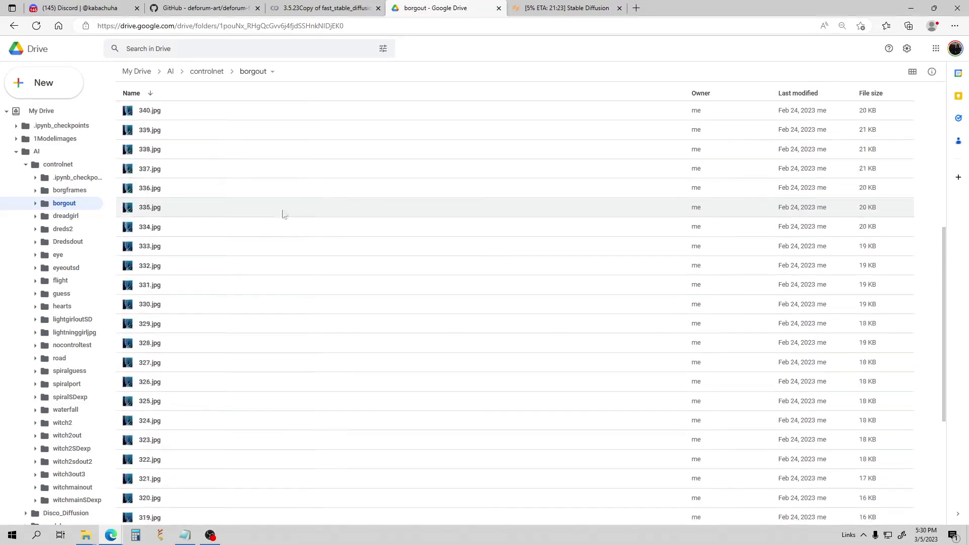
Look through the image files in borgout, check the running batch preview in the Stable Diffusion web UI, and return to Drive
scroll(288, 220, down, 15)
scroll(303, 247, down, 13)
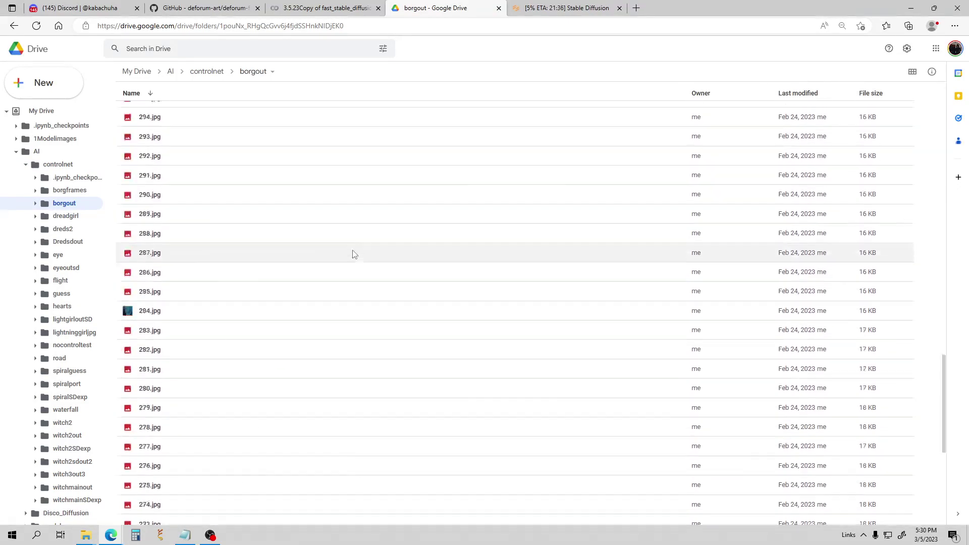
scroll(345, 241, down, 20)
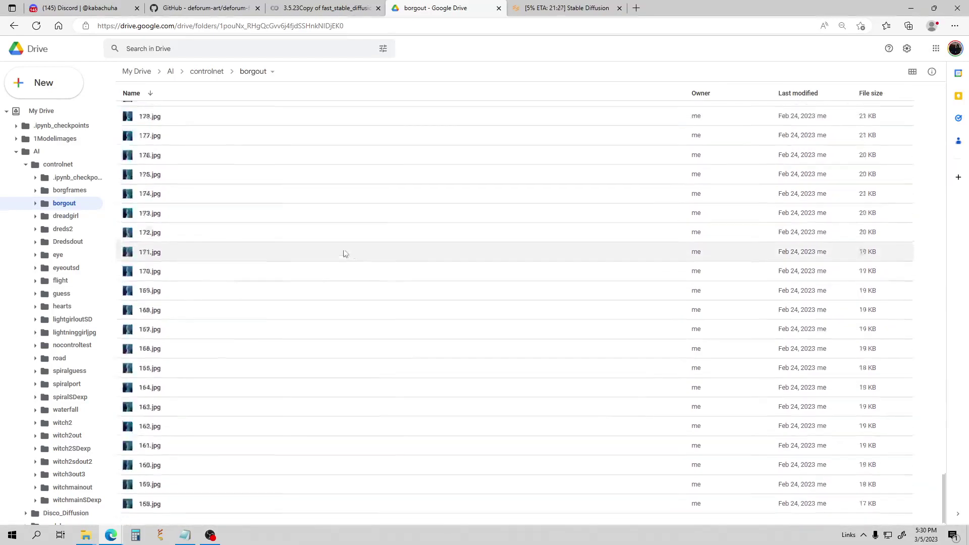
click(558, 6)
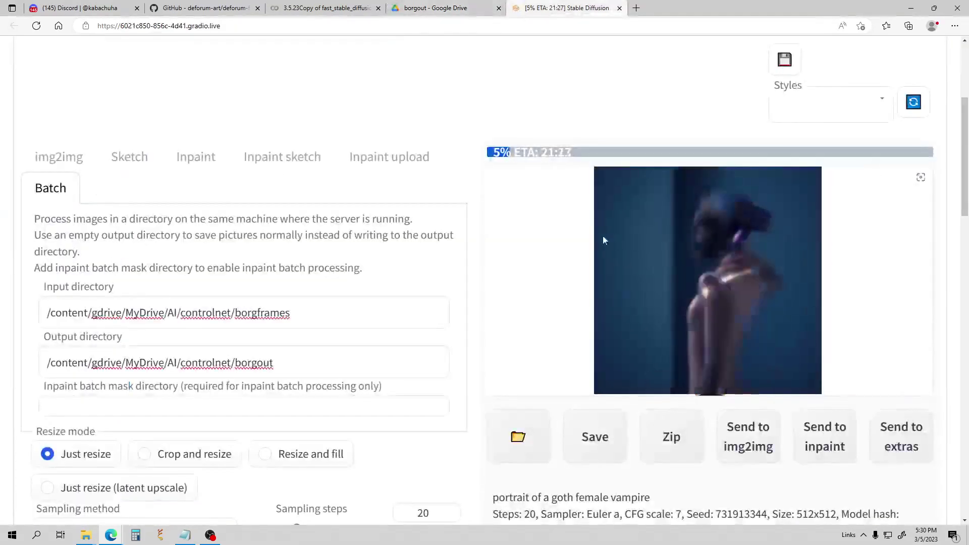
click(449, 6)
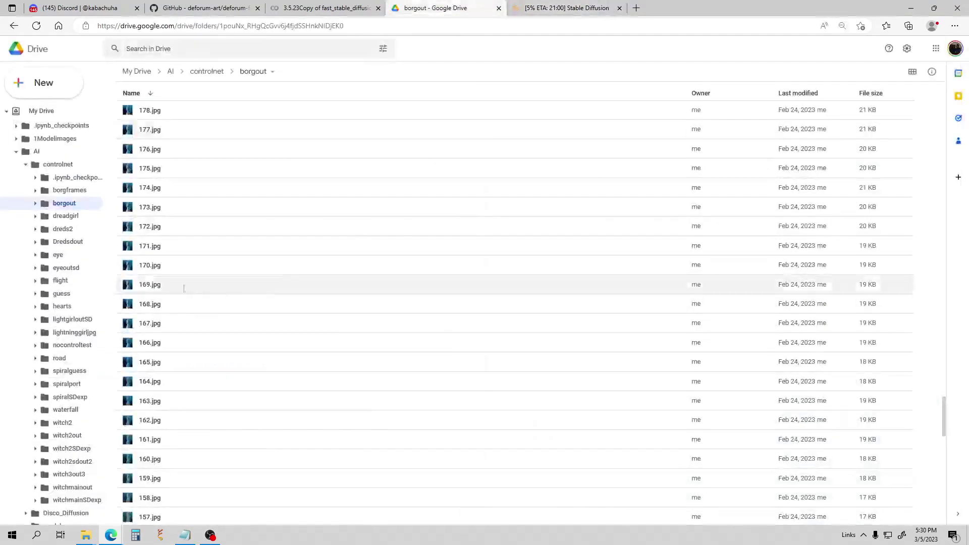
Look through the older files in borgout, check the processing log in the Colab notebook, and return to Drive
scroll(184, 283, down, 15)
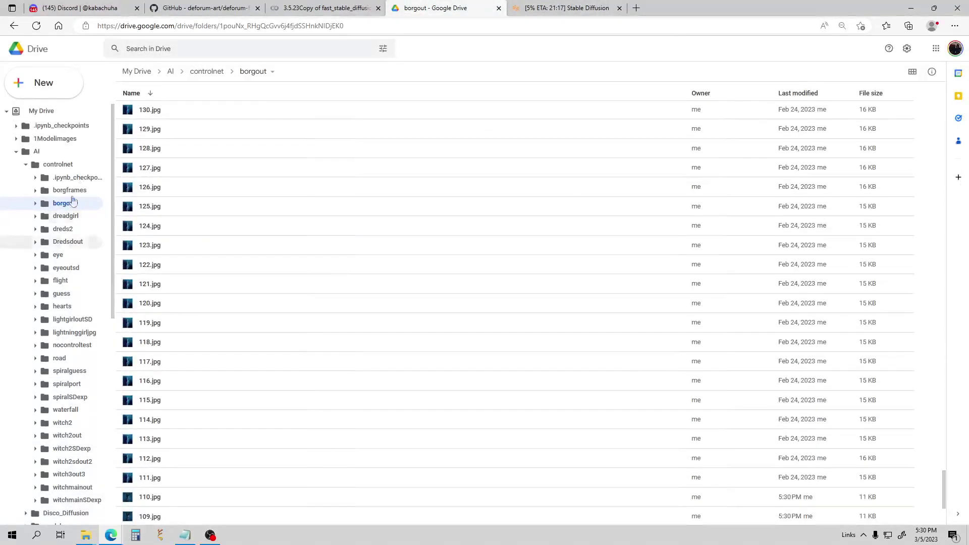
click(319, 8)
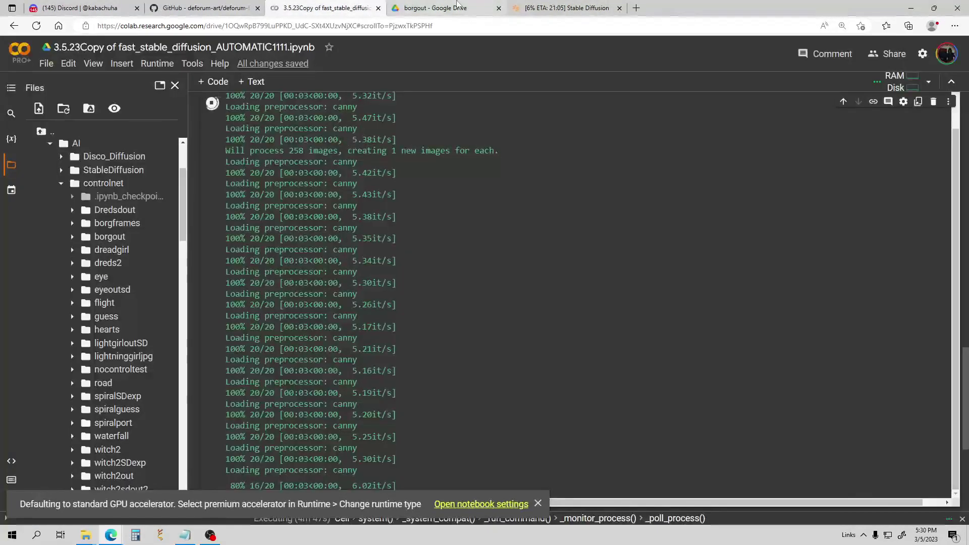
click(444, 8)
Switch to the Stable Diffusion web UI and highlight the batch output directory path ending in borgout
click(565, 8)
scroll(152, 268, down, 3)
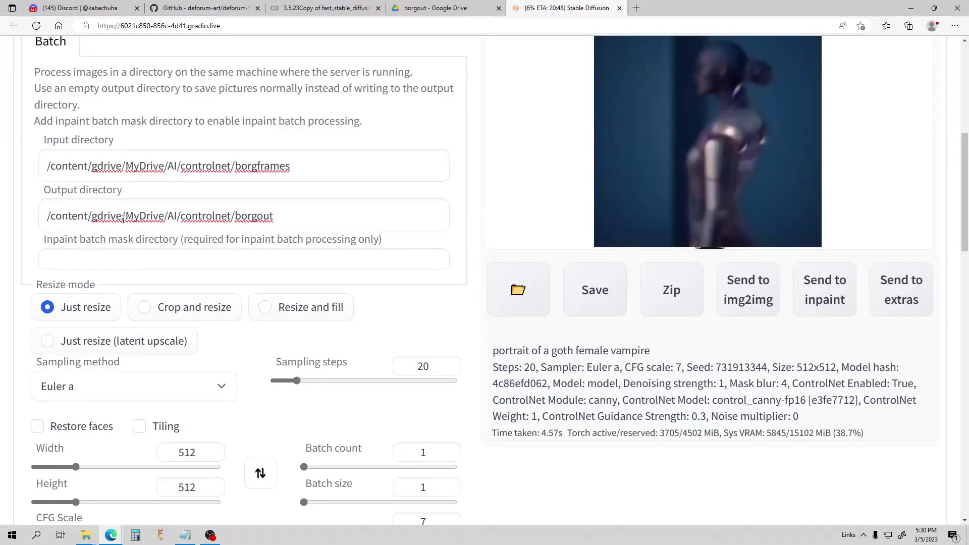
drag(291, 221, 61, 217)
Compare the borgout file list in Drive with the running batch, and review the denoising strength in the Stable Diffusion web UI
click(430, 6)
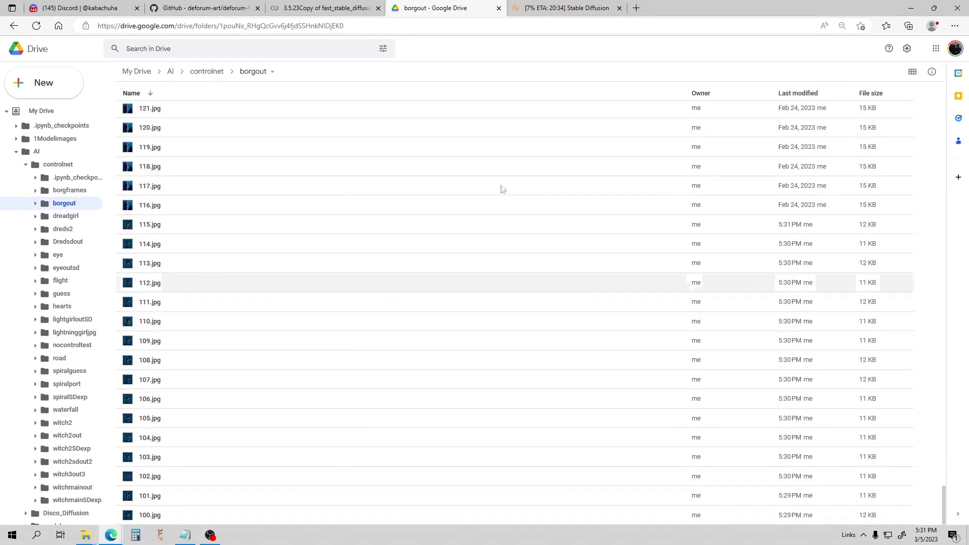
key(ctrl+Tab)
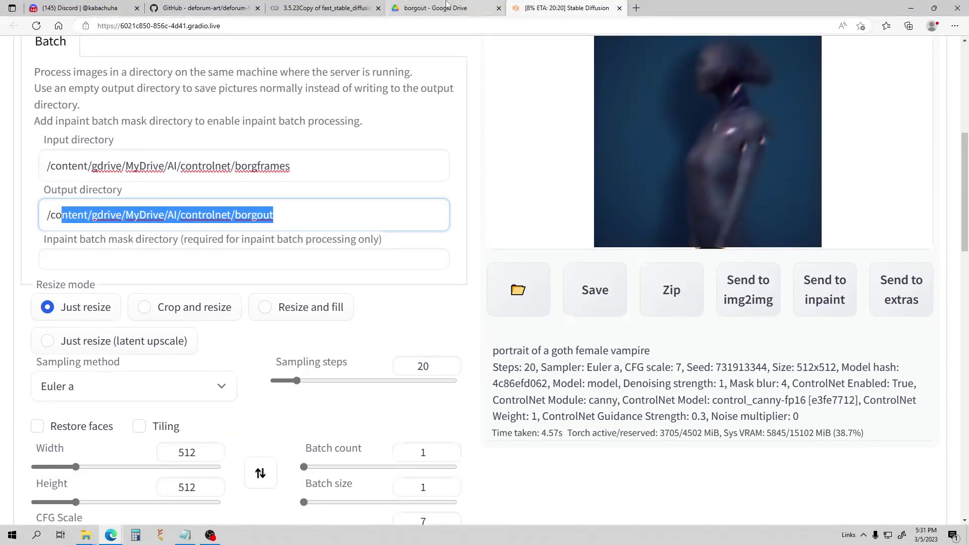
key(ctrl+shift+Tab)
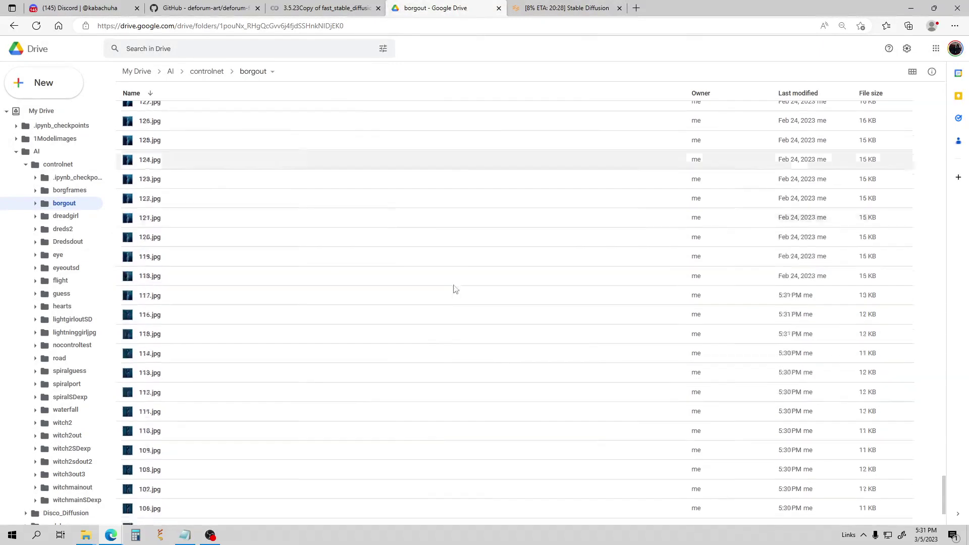
click(575, 4)
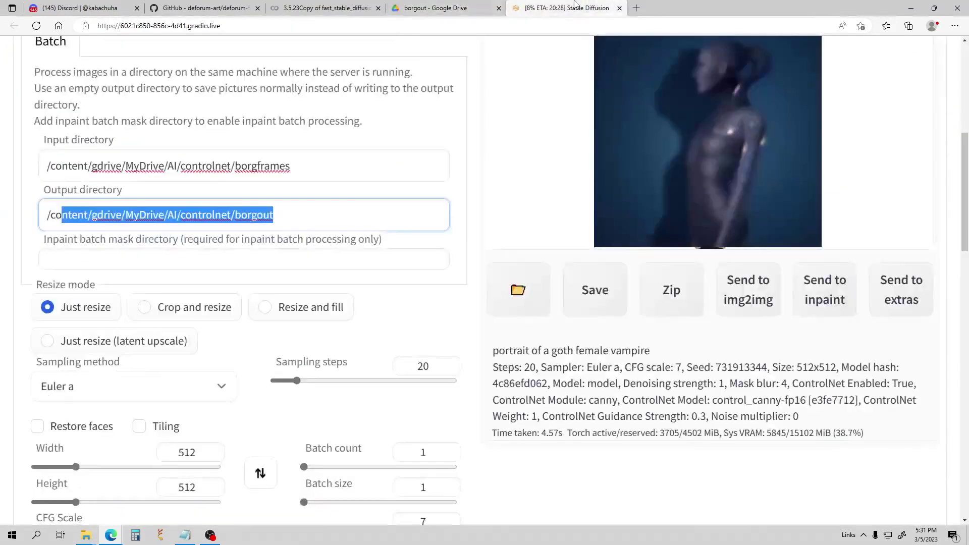
scroll(290, 248, down, 5)
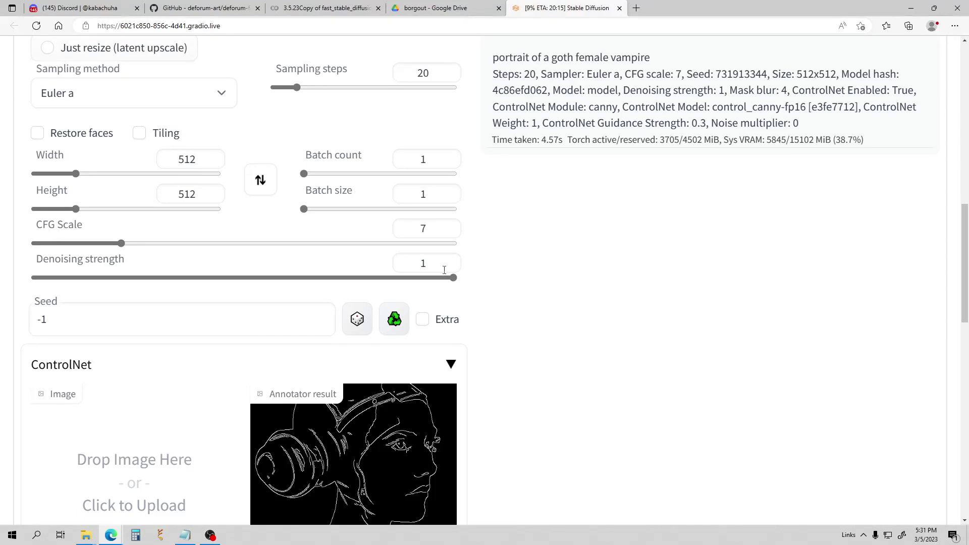
Switch to Google Drive and preview the borgout images 100.jpg through 104.jpg one after another, closing each preview
click(433, 6)
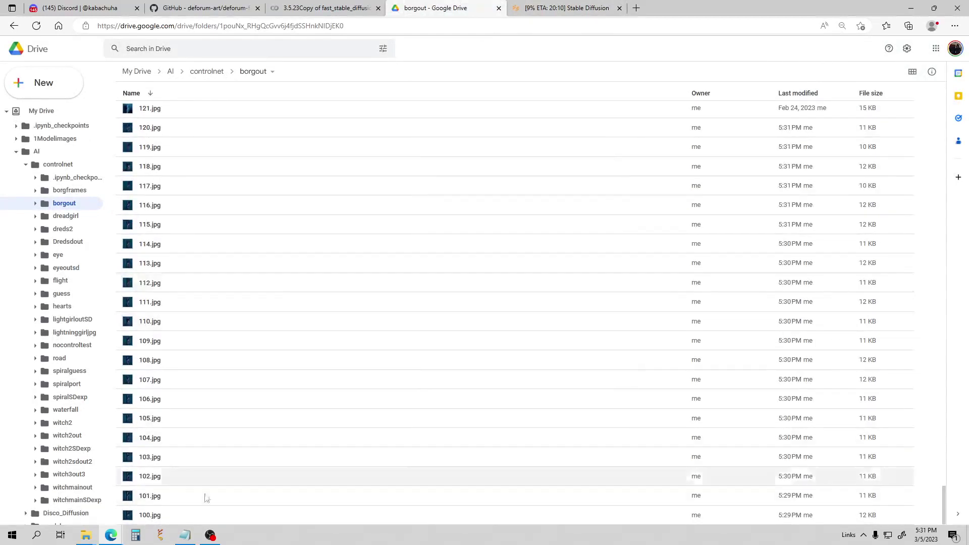
double_click(161, 518)
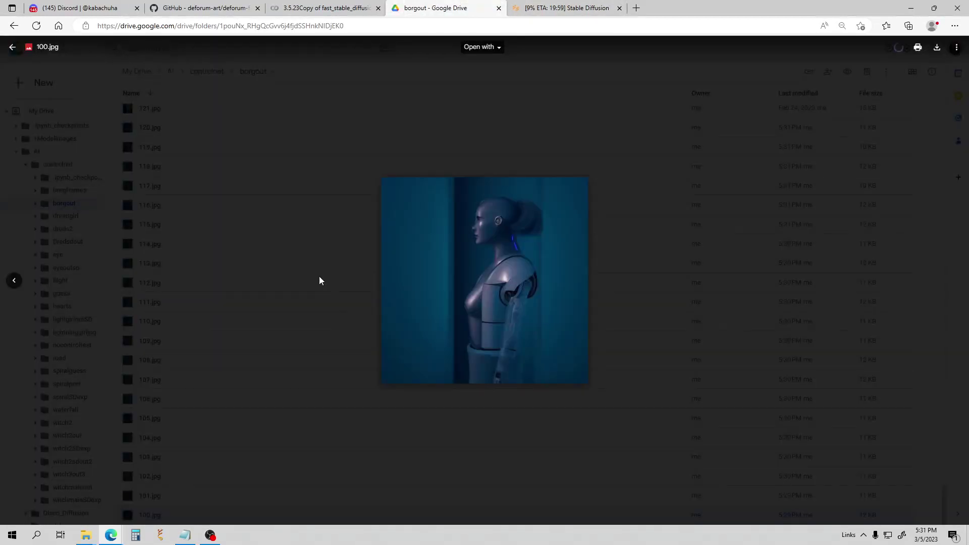
click(303, 277)
double_click(164, 495)
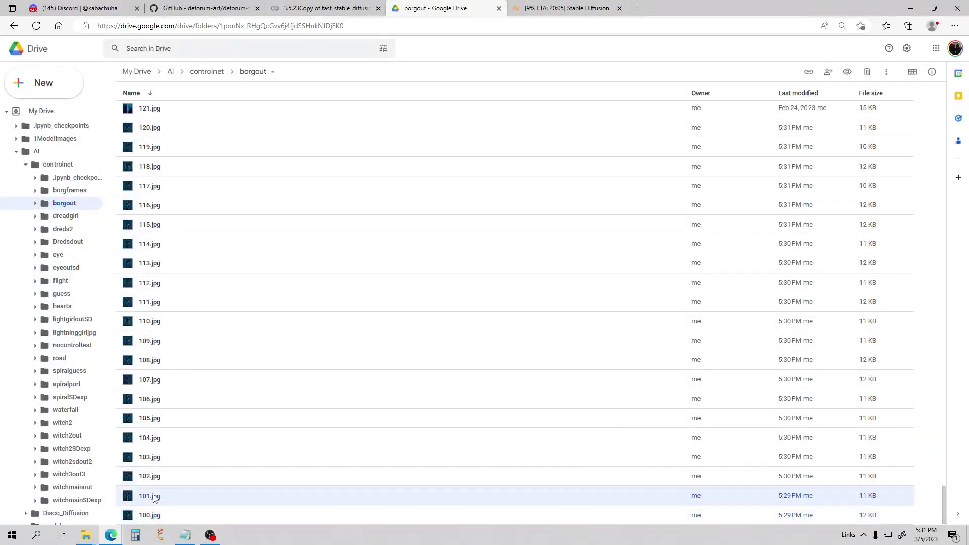
click(263, 296)
double_click(188, 476)
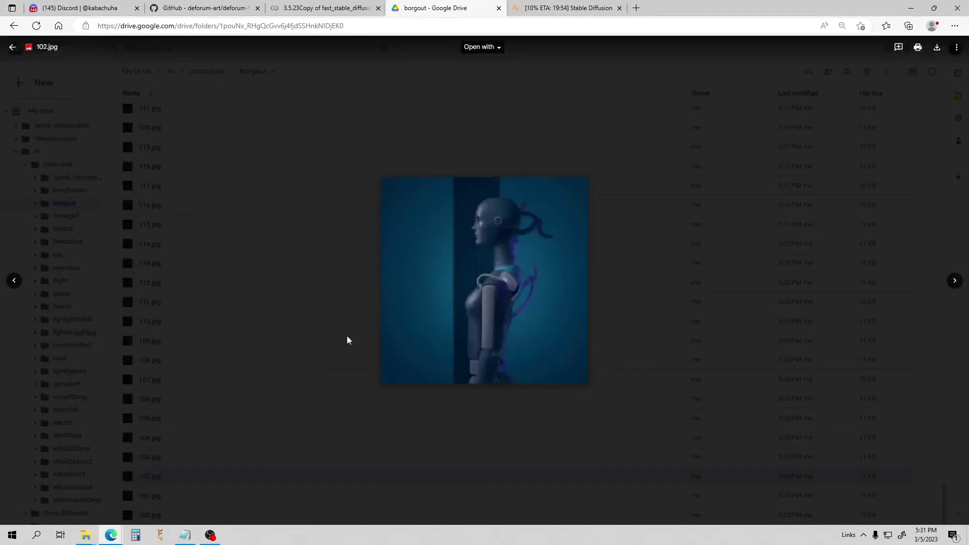
click(259, 364)
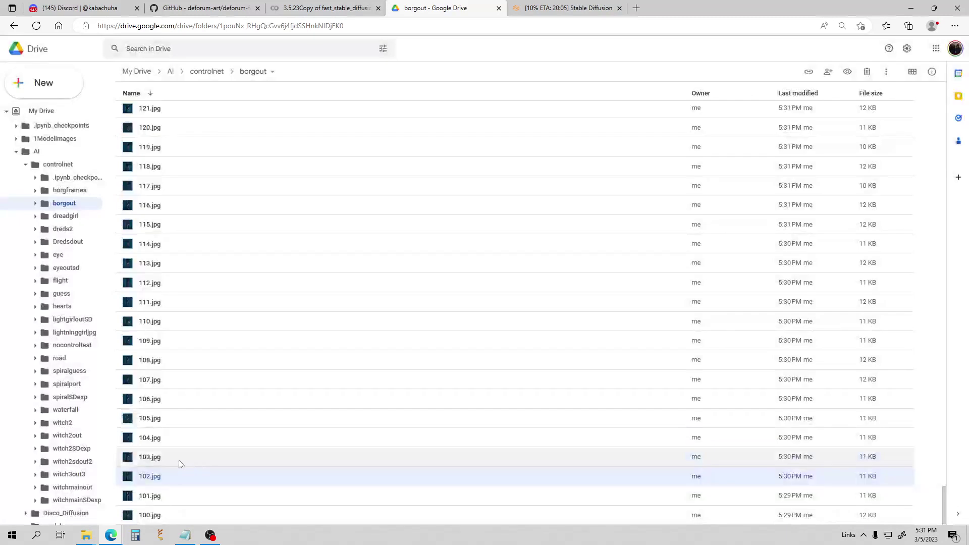
double_click(162, 459)
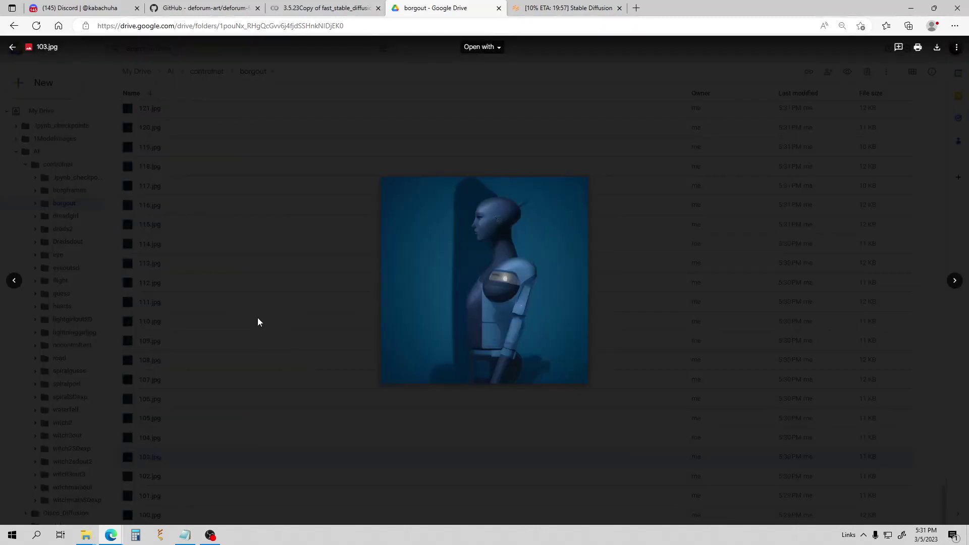
click(258, 317)
double_click(166, 437)
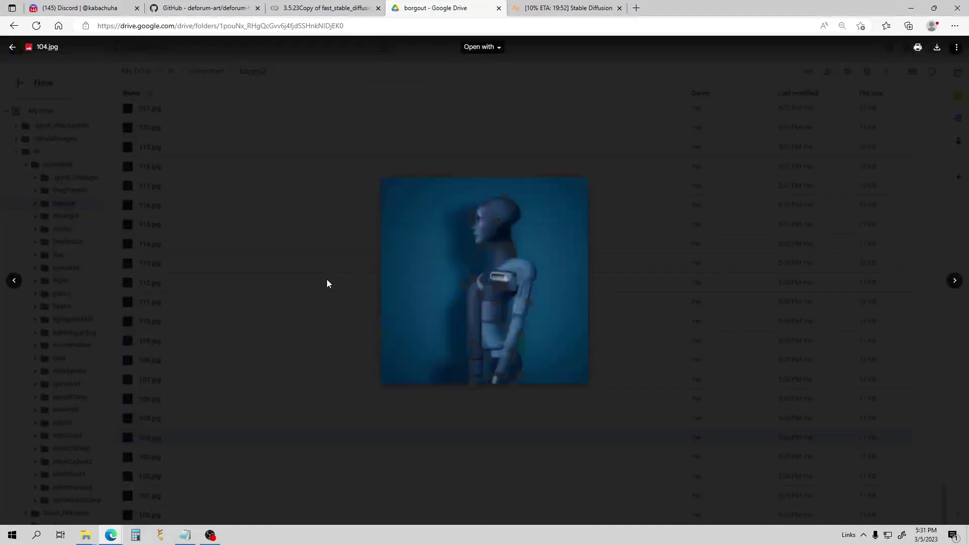
click(290, 256)
Return to the Stable Diffusion web UI and examine the live batch preview and progress beside the input and output directories
key(ctrl+Tab)
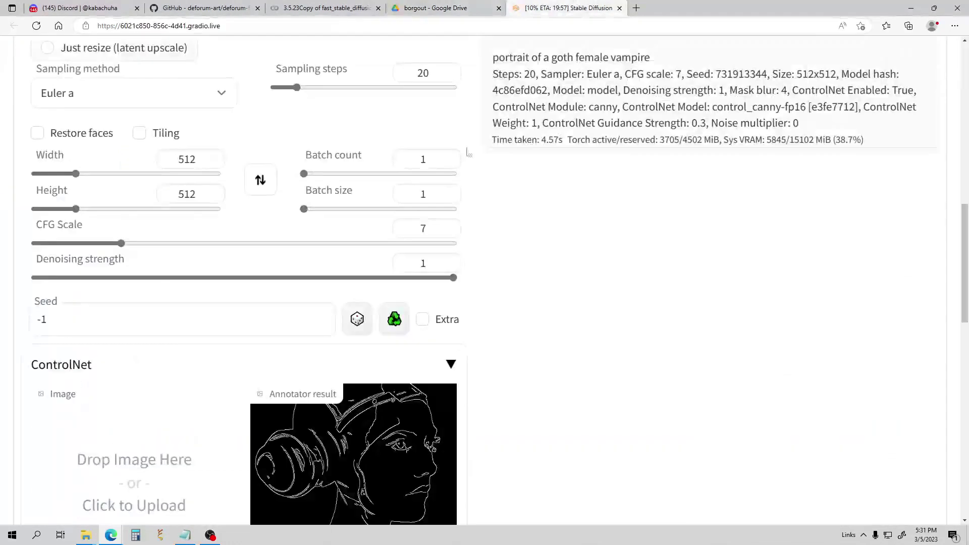
scroll(437, 238, up, 11)
scroll(443, 212, down, 3)
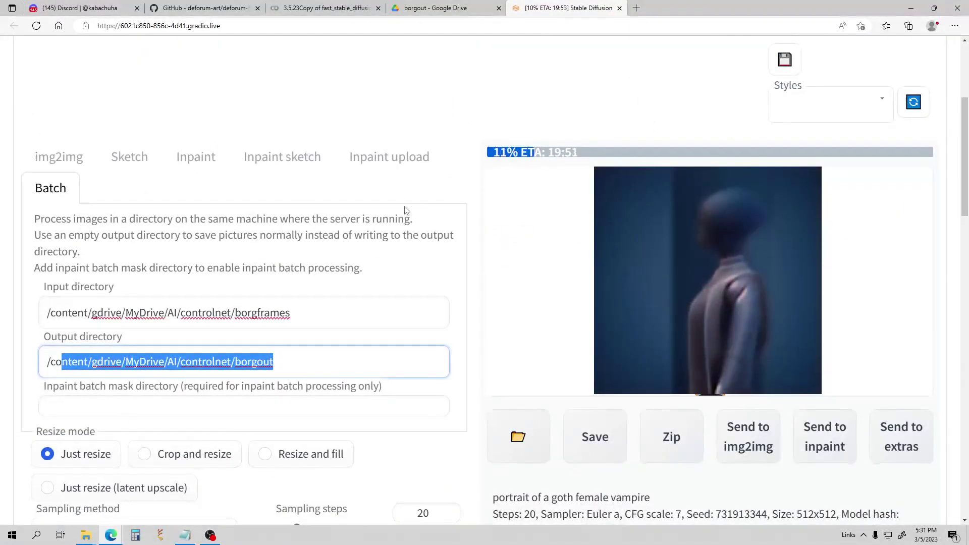
scroll(421, 216, up, 4)
scroll(392, 202, down, 4)
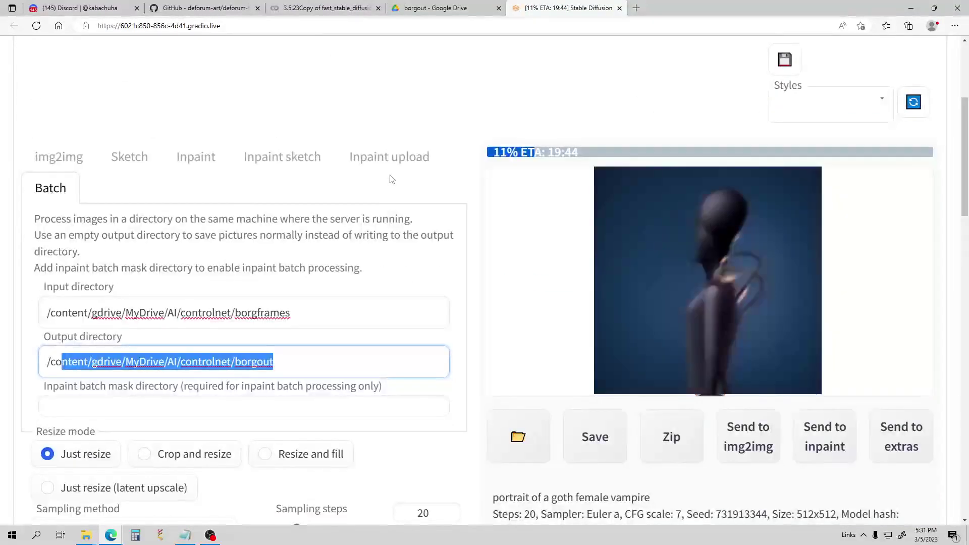